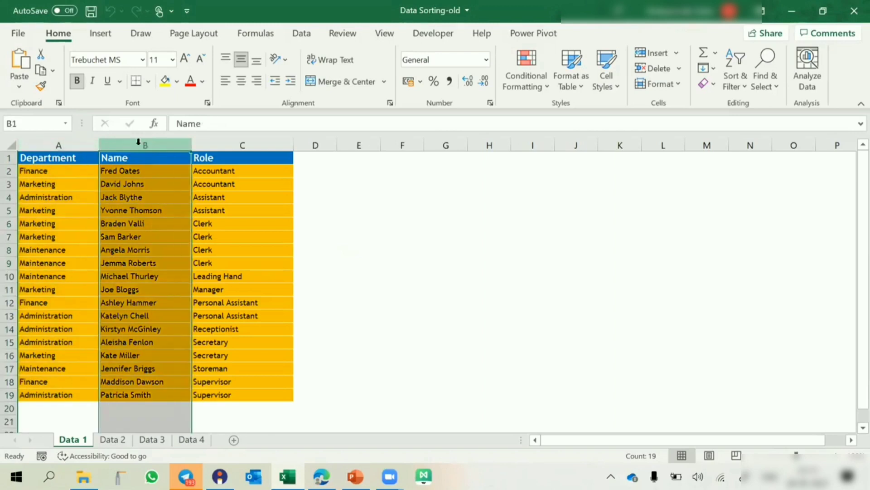
{"action": "left_click", "coordinate": [243, 145]}
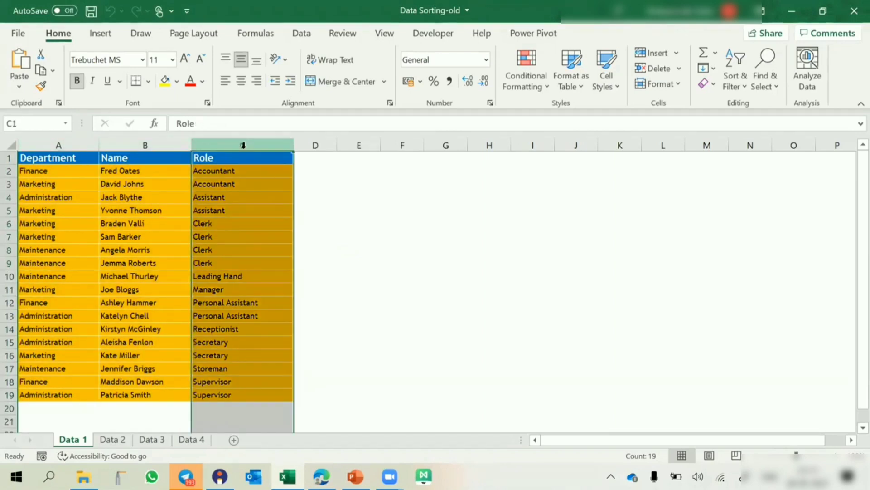
{"action": "left_click", "coordinate": [83, 157]}
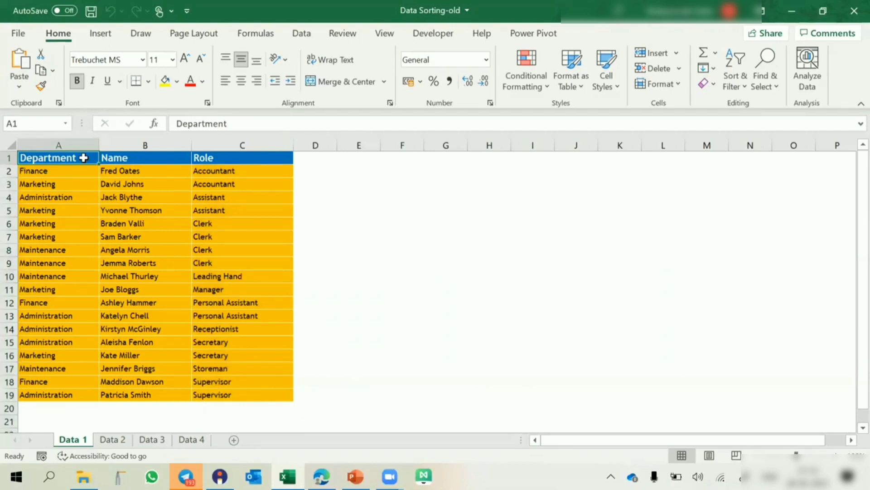
{"action": "left_click", "coordinate": [112, 160]}
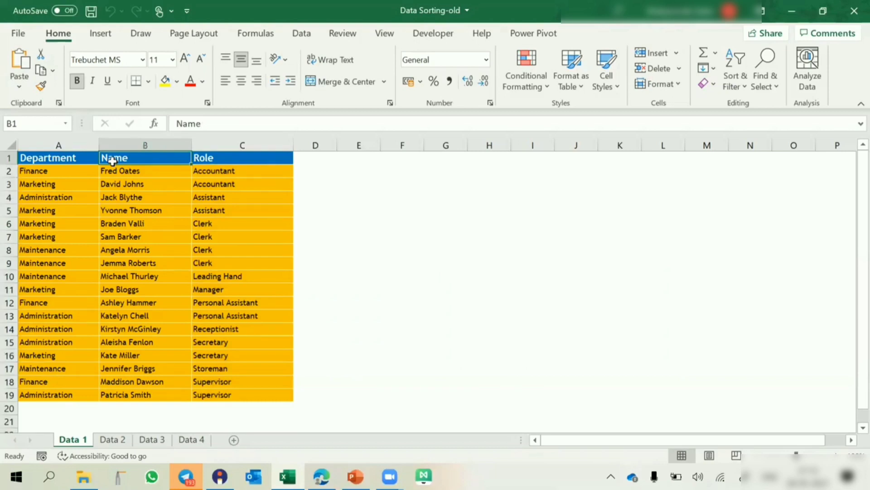
{"action": "left_click", "coordinate": [122, 194]}
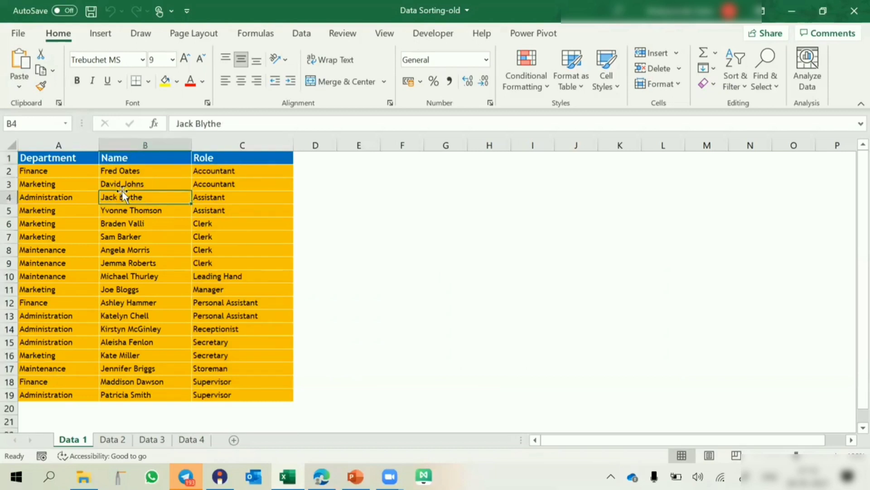
{"action": "left_click", "coordinate": [143, 232]}
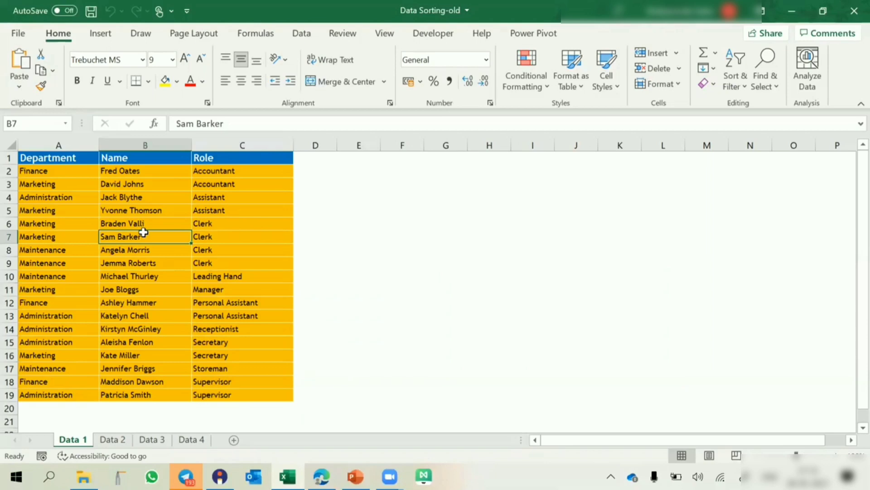
Step: Sort the employee table on Data 1 by Department cell values in A to Z order
{"action": "left_click", "coordinate": [149, 251]}
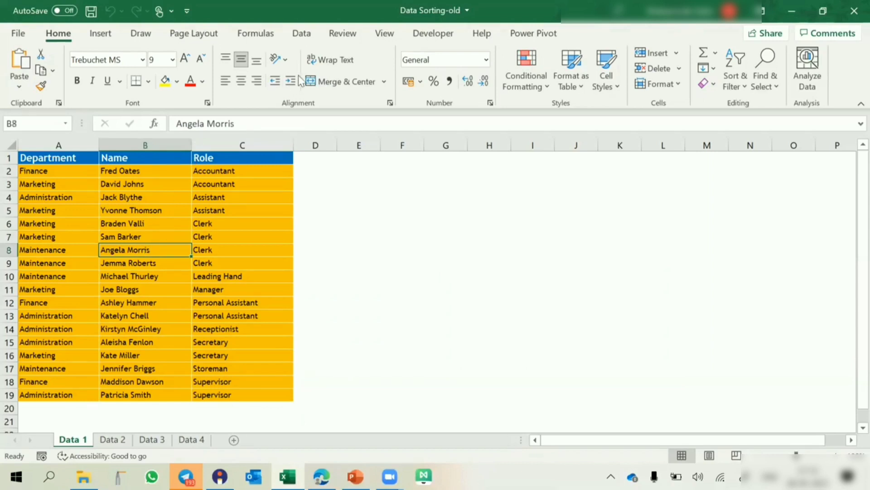
{"action": "left_click", "coordinate": [311, 36]}
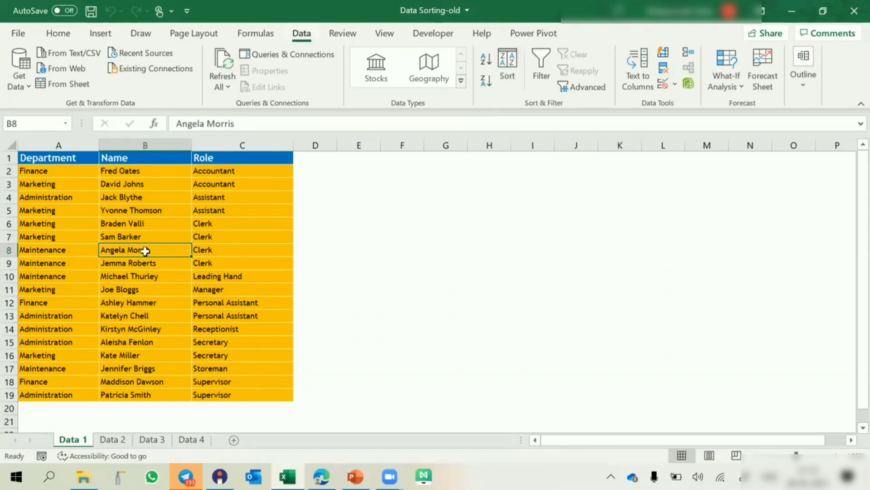
{"action": "key", "text": "alt+d+s"}
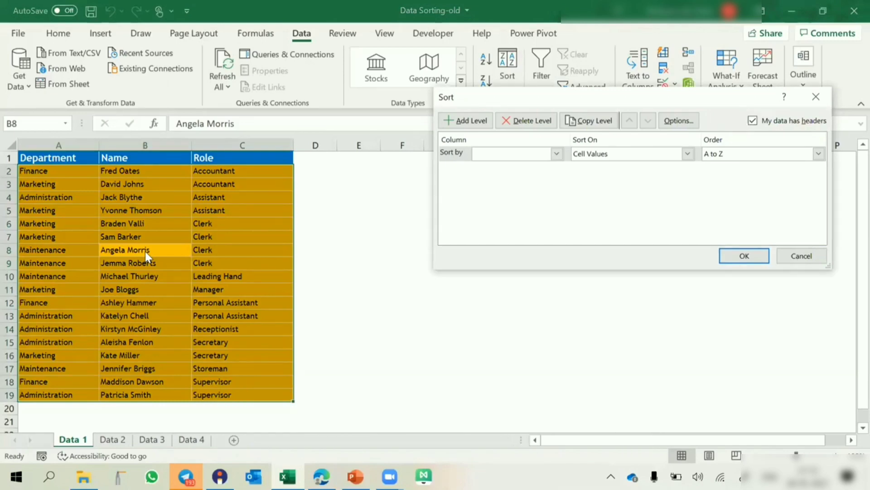
{"action": "left_click_drag", "start_coordinate": [577, 102], "coordinate": [513, 117]}
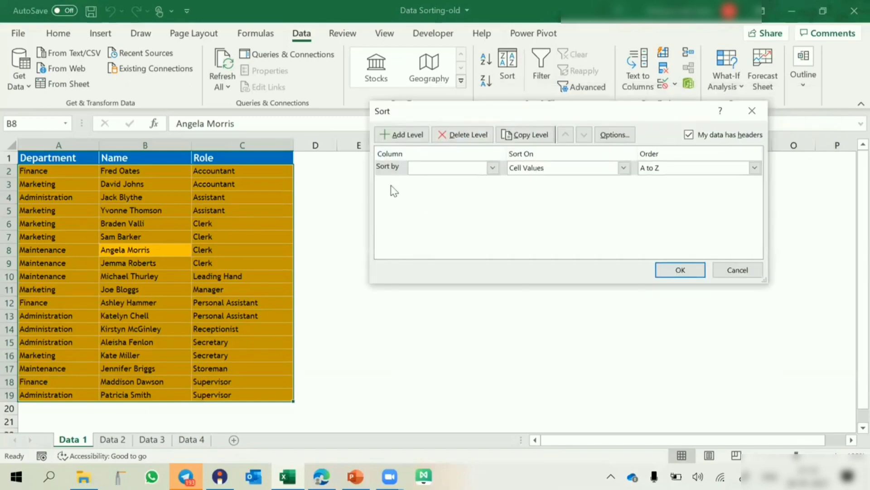
{"action": "left_click", "coordinate": [428, 168]}
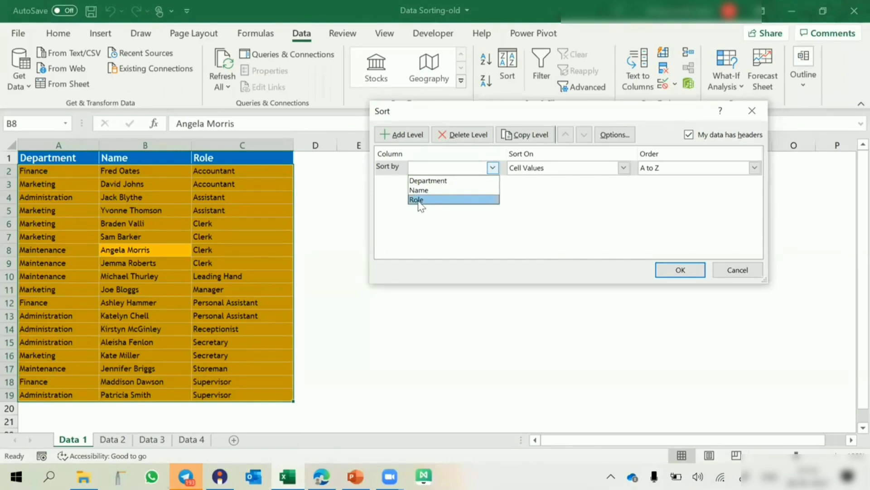
{"action": "left_click", "coordinate": [457, 181]}
{"action": "left_click", "coordinate": [651, 169]}
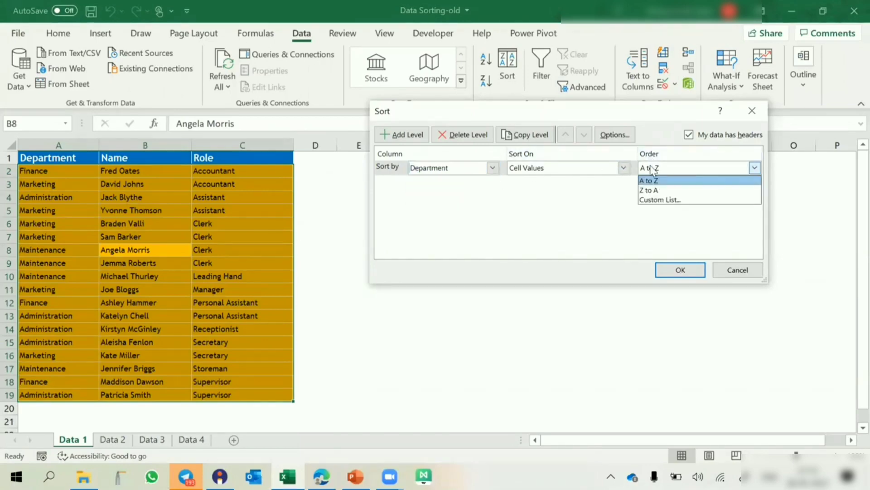
{"action": "left_click", "coordinate": [651, 169]}
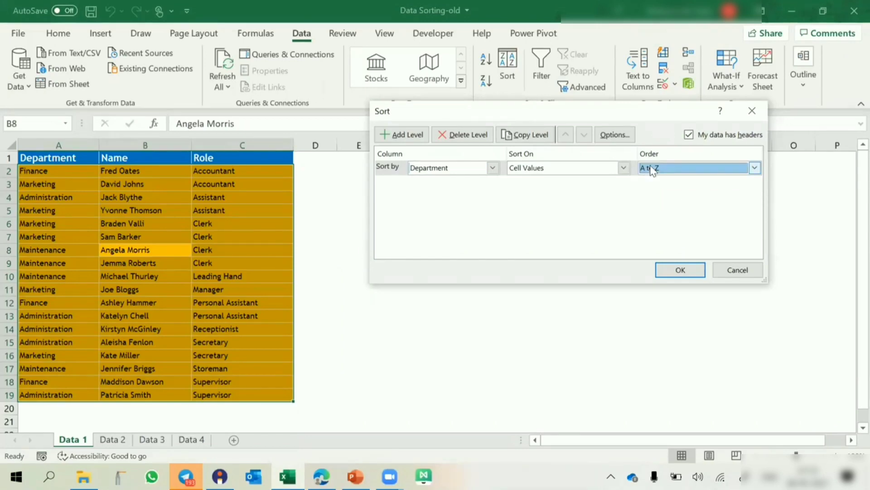
{"action": "left_click", "coordinate": [346, 47]}
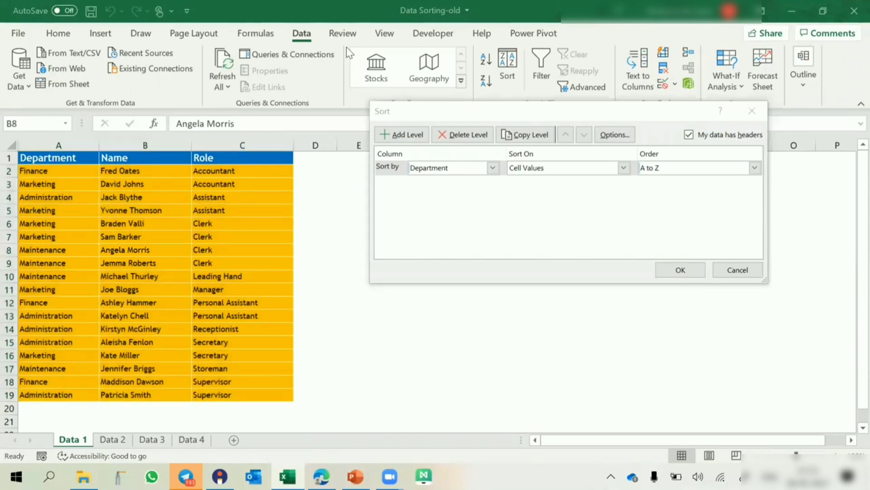
{"action": "left_click", "coordinate": [676, 272]}
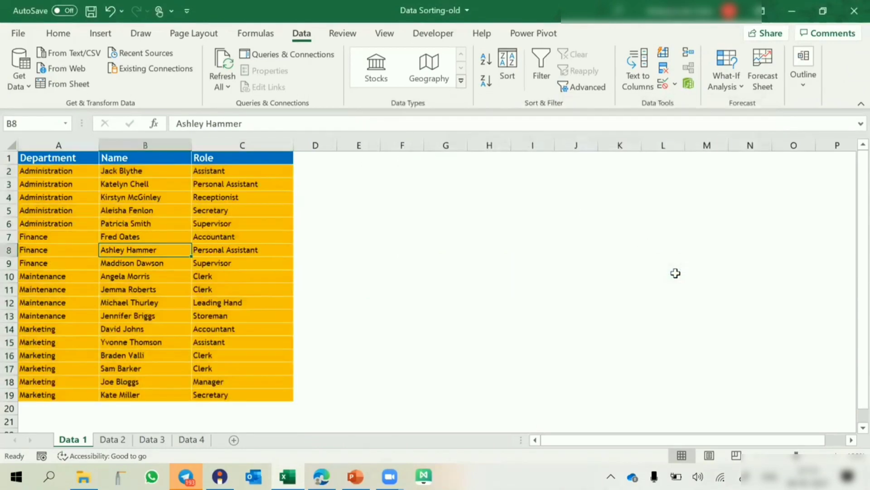
Step: Undo the Department sort of the employee table
{"action": "left_click", "coordinate": [58, 174]}
{"action": "left_click_drag", "start_coordinate": [55, 177], "coordinate": [25, 392]}
{"action": "left_click", "coordinate": [40, 236]}
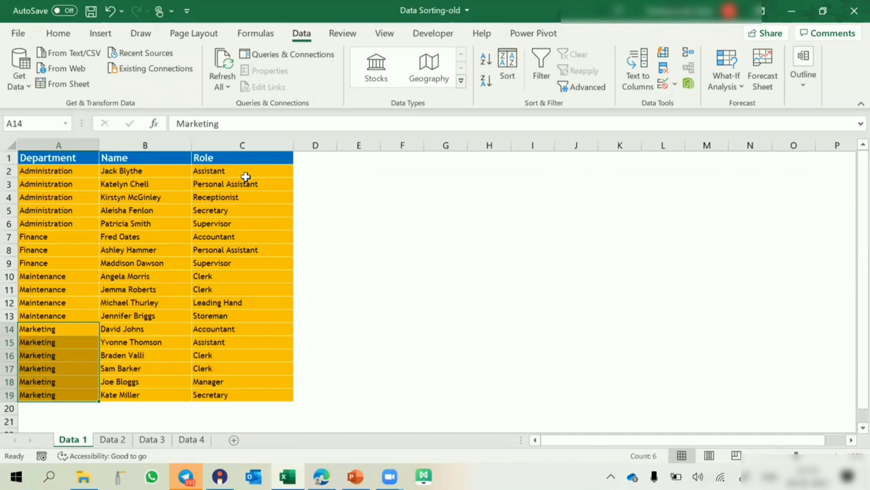
{"action": "key", "text": "ctrl+z"}
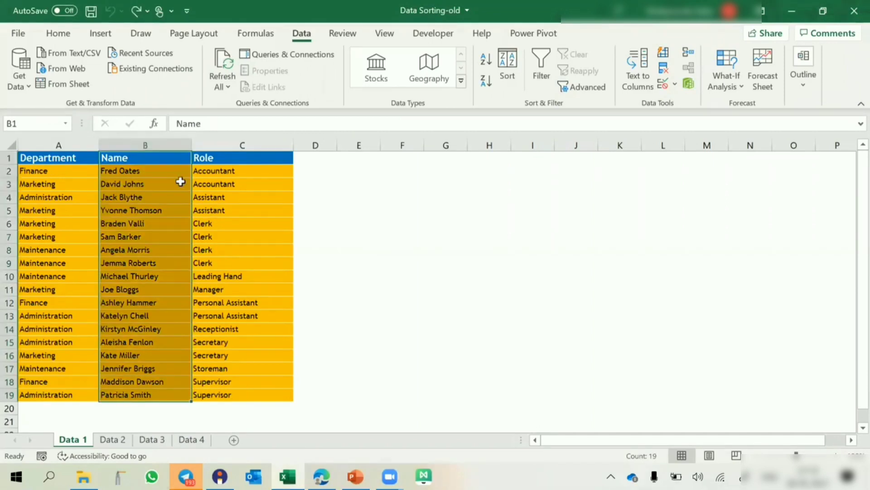
{"action": "left_click_drag", "start_coordinate": [163, 159], "coordinate": [172, 339]}
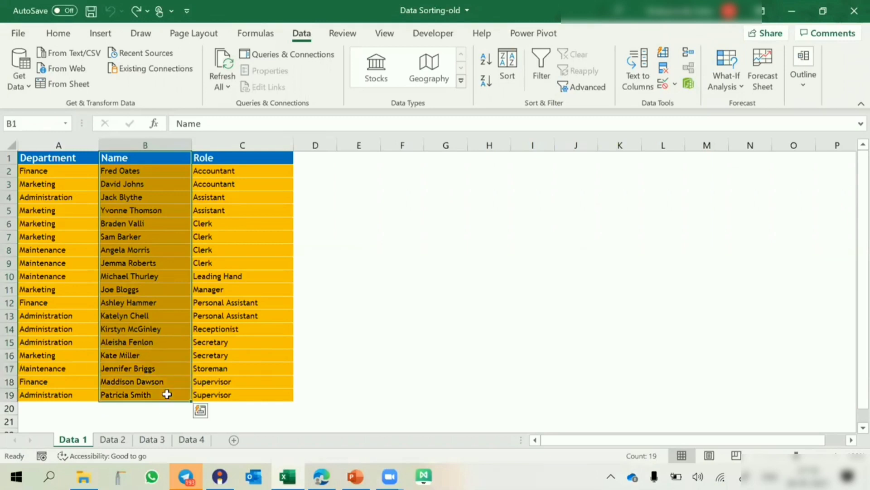
{"action": "left_click", "coordinate": [160, 157]}
{"action": "left_click_drag", "start_coordinate": [159, 159], "coordinate": [170, 395]}
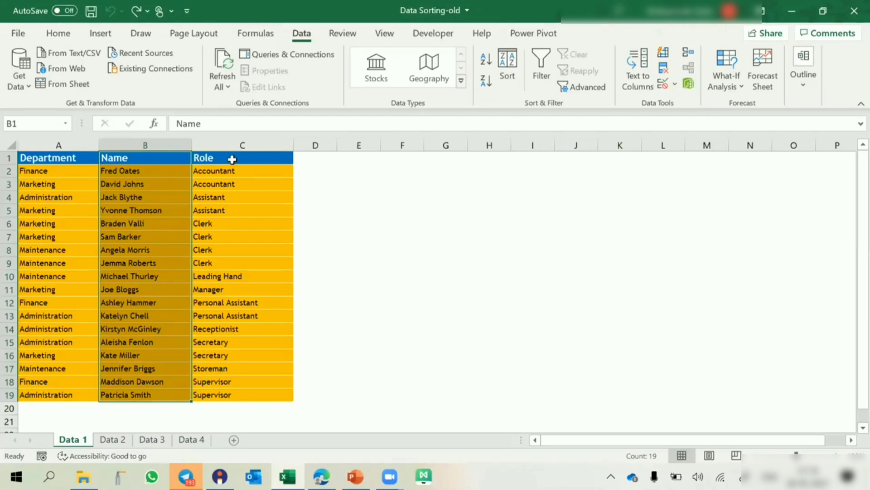
{"action": "left_click", "coordinate": [142, 211]}
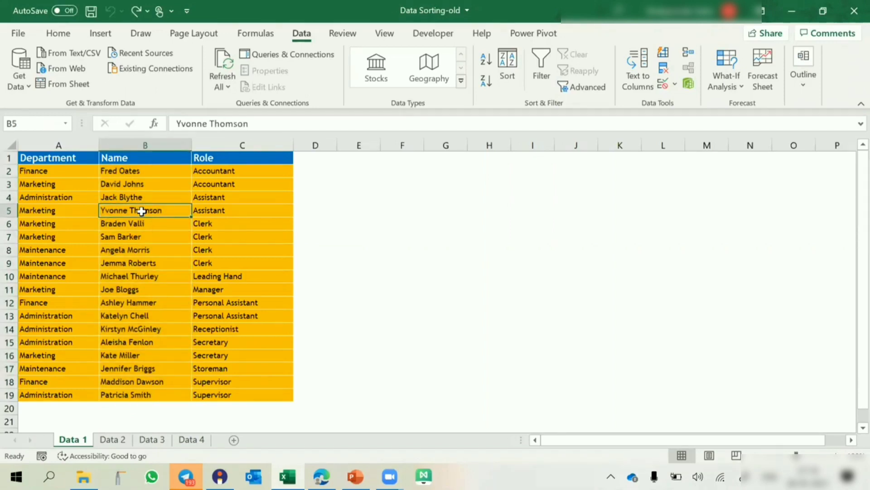
{"action": "left_click", "coordinate": [69, 236]}
Step: Sort the employee table by the Department column, on cell values, from A to Z
{"action": "left_click", "coordinate": [122, 259]}
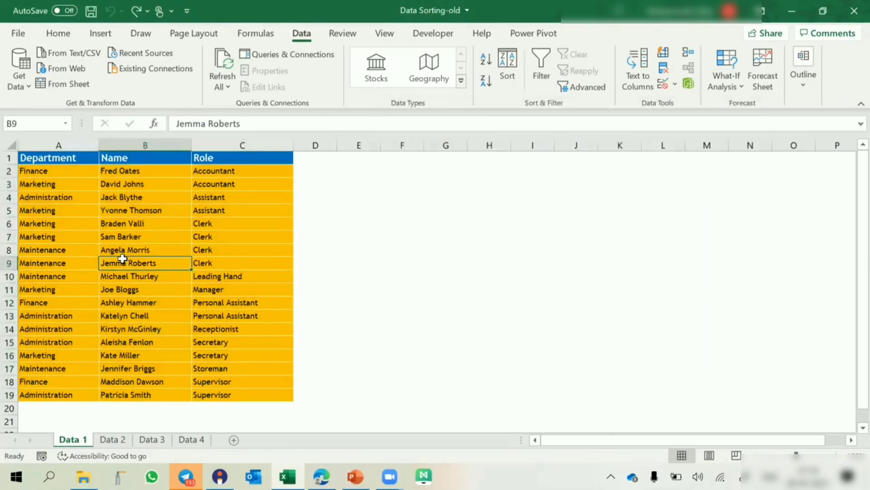
{"action": "left_click", "coordinate": [511, 69]}
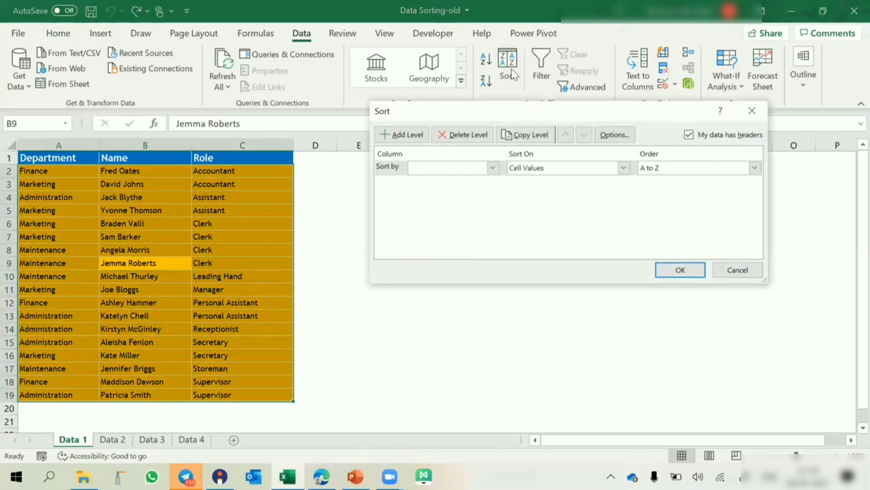
{"action": "left_click", "coordinate": [435, 167]}
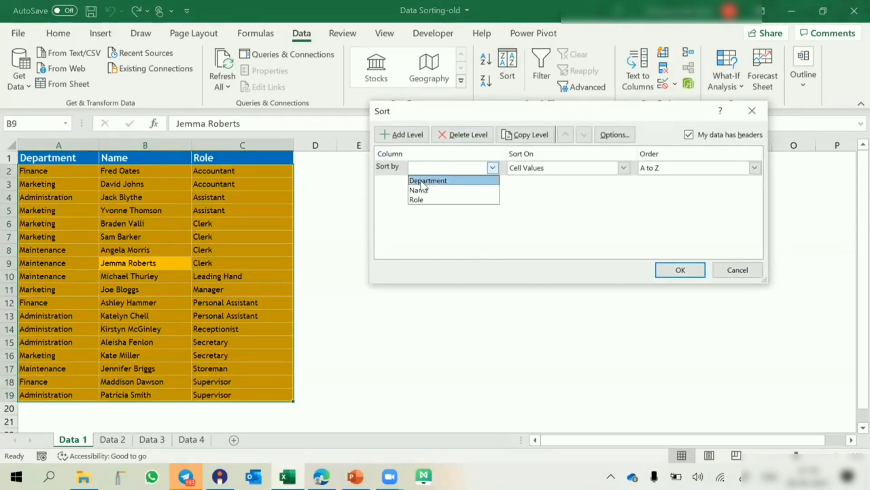
{"action": "left_click", "coordinate": [452, 180]}
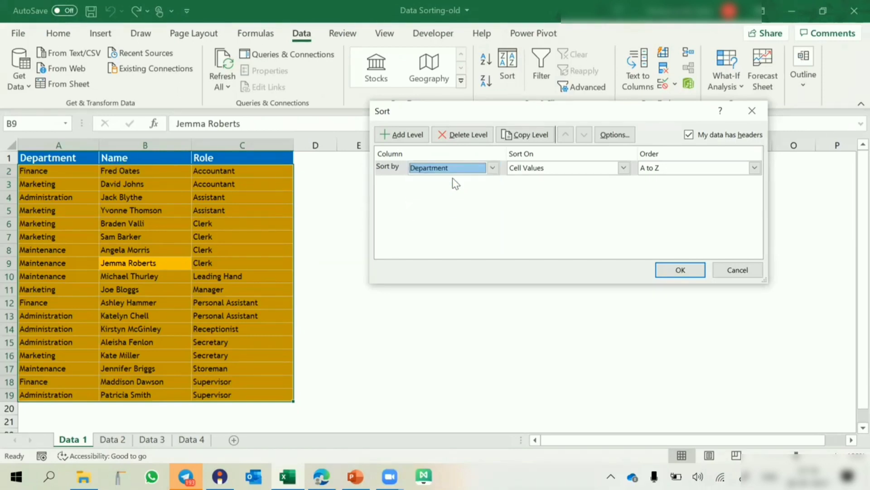
{"action": "left_click", "coordinate": [656, 169]}
{"action": "left_click", "coordinate": [658, 175]}
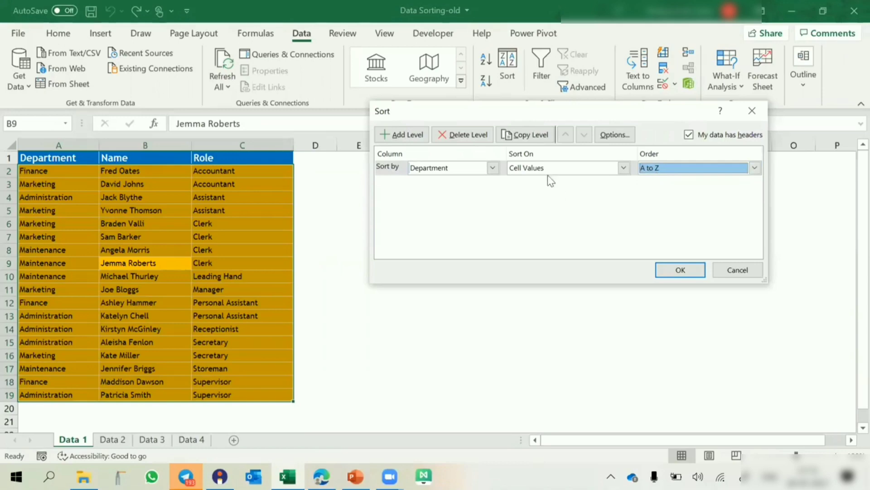
{"action": "left_click", "coordinate": [678, 271]}
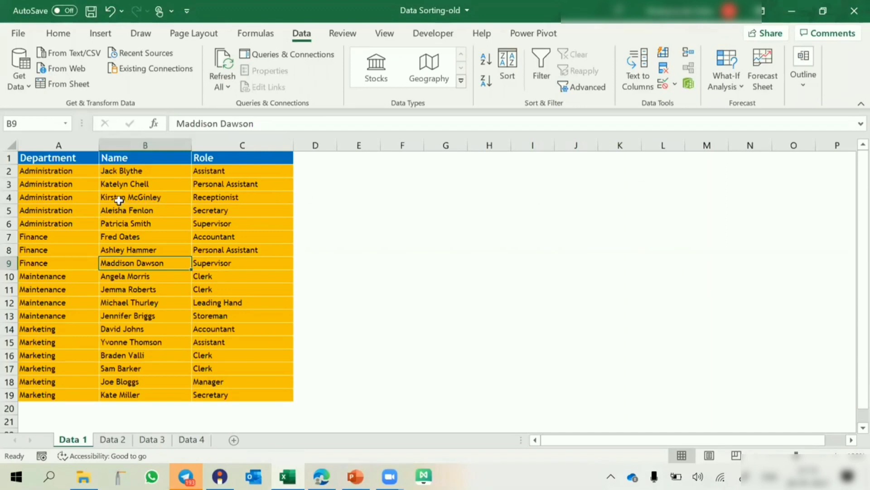
{"action": "left_click_drag", "start_coordinate": [43, 171], "coordinate": [223, 223]}
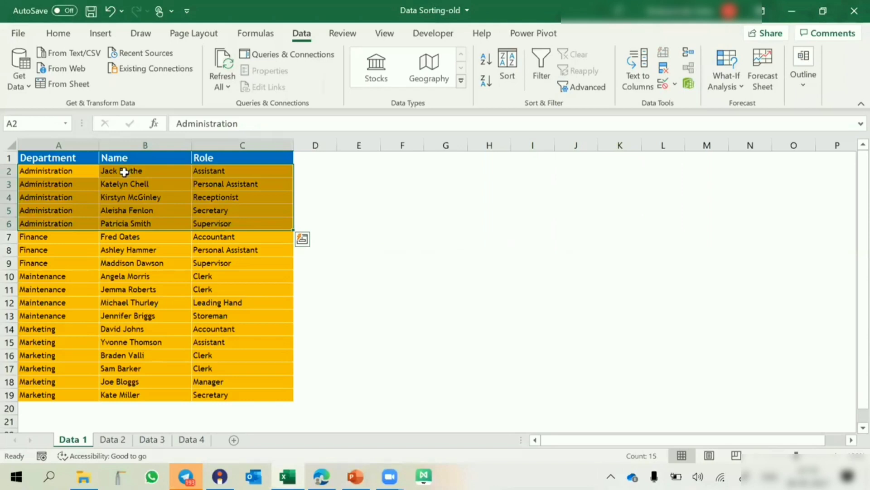
{"action": "left_click_drag", "start_coordinate": [124, 172], "coordinate": [120, 222]}
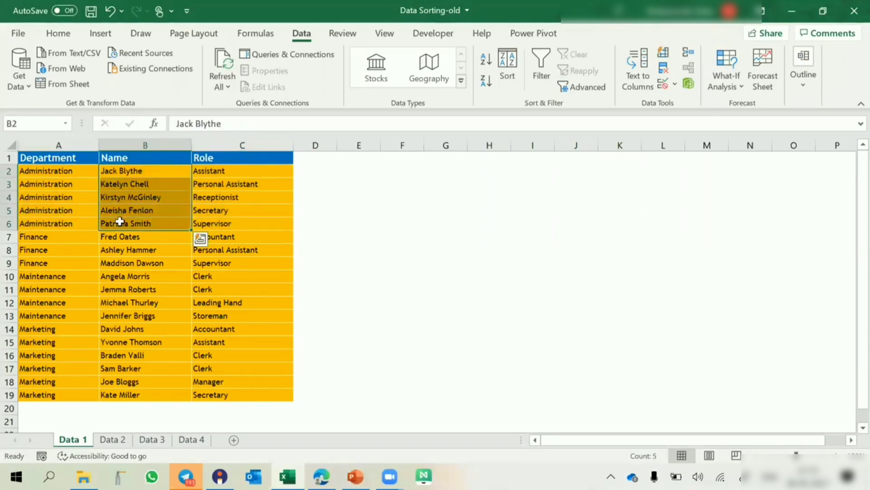
{"action": "left_click_drag", "start_coordinate": [65, 171], "coordinate": [131, 320]}
{"action": "left_click", "coordinate": [65, 236]}
{"action": "left_click_drag", "start_coordinate": [71, 329], "coordinate": [125, 390]}
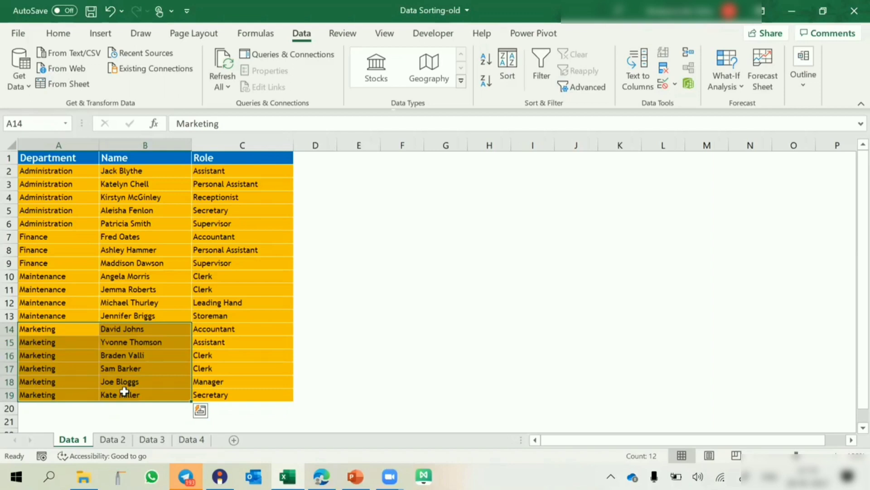
Step: Add Name as a second sort level under Department, with A to Z order, and apply the two-level sort
{"action": "left_click", "coordinate": [136, 277]}
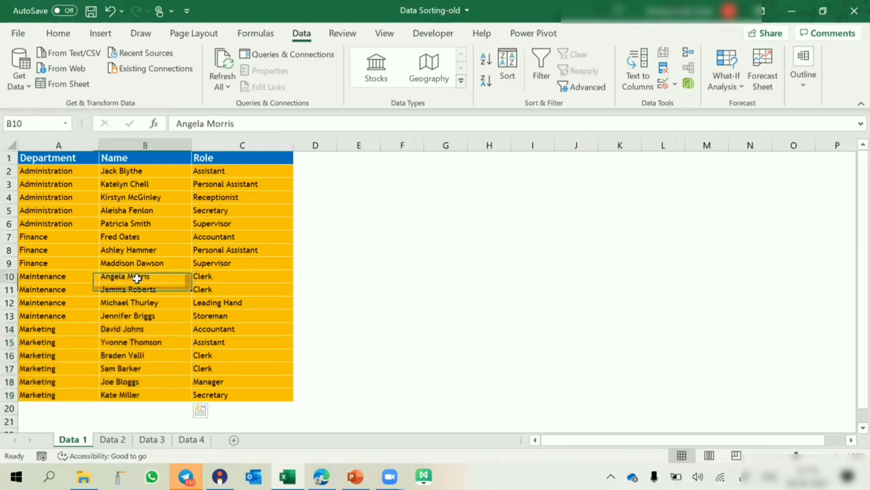
{"action": "key", "text": "alt+d"}
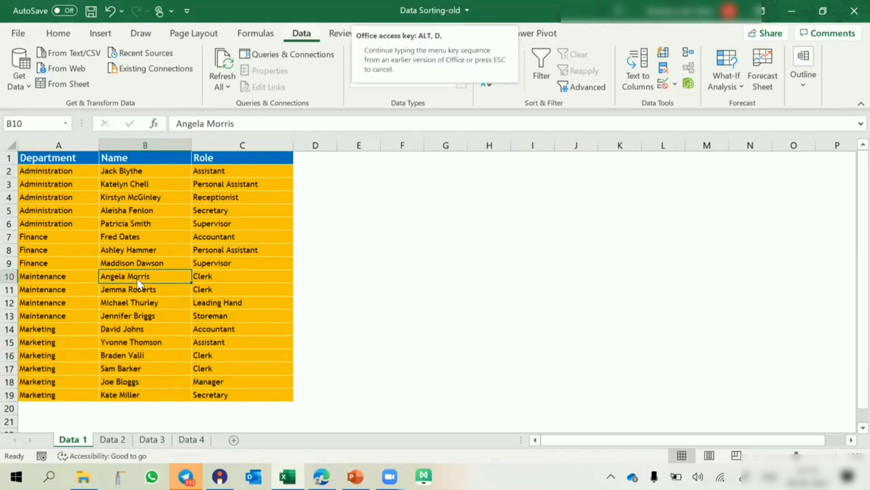
{"action": "key", "text": "s"}
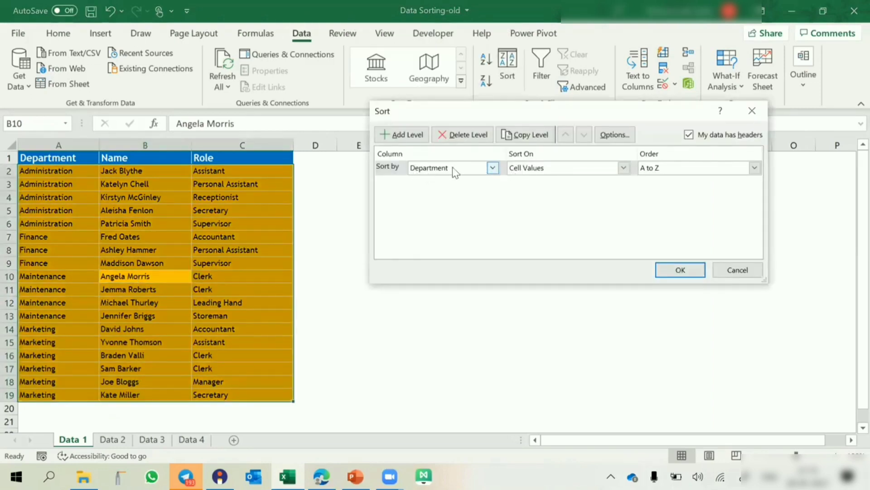
{"action": "left_click", "coordinate": [403, 136]}
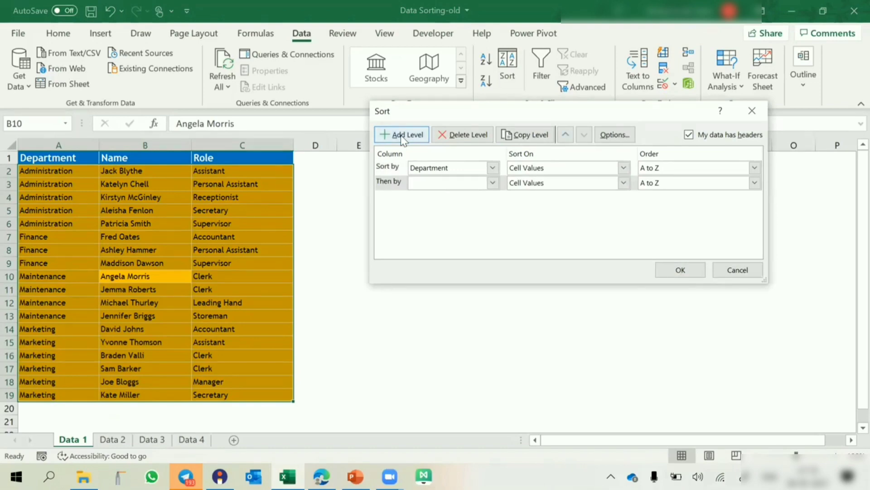
{"action": "left_click", "coordinate": [444, 182]}
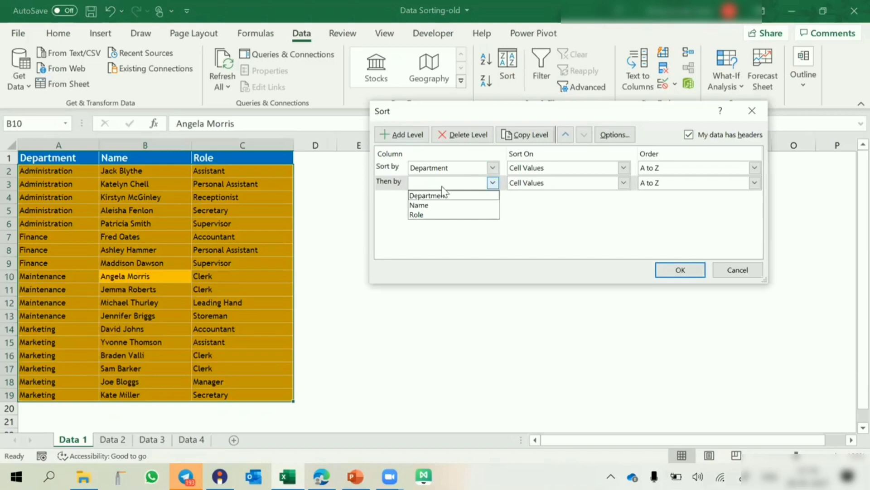
{"action": "left_click", "coordinate": [420, 204]}
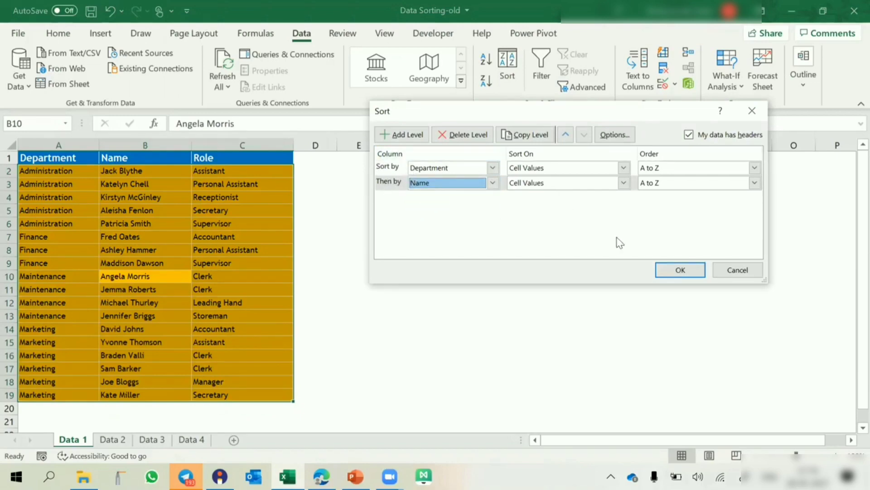
{"action": "left_click", "coordinate": [676, 270]}
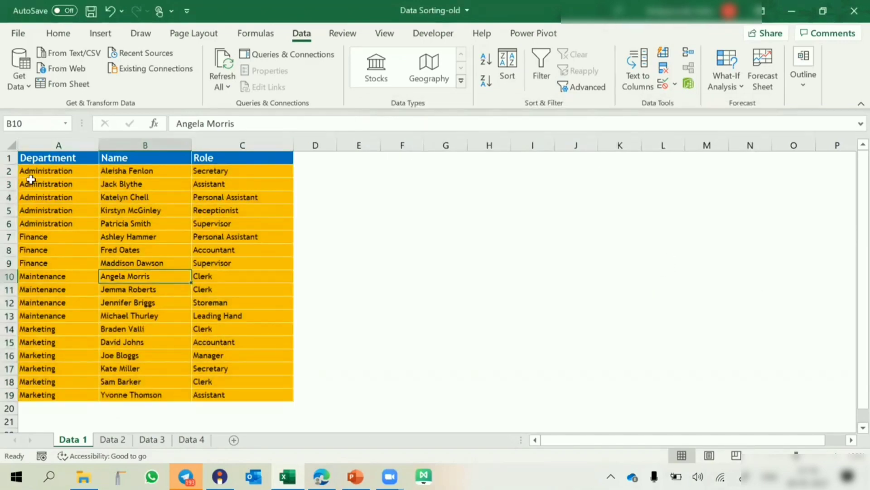
Step: Examine the order of the names within each department group of the sorted employee table
{"action": "left_click_drag", "start_coordinate": [49, 171], "coordinate": [105, 224]}
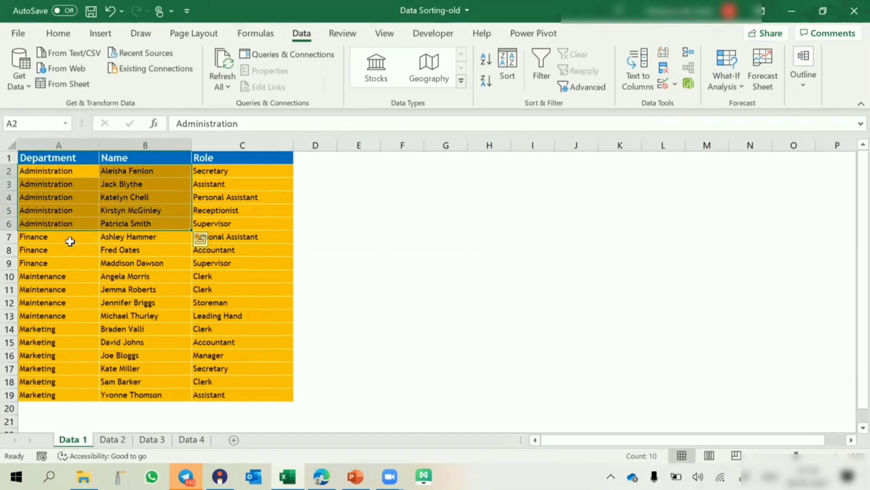
{"action": "left_click_drag", "start_coordinate": [59, 236], "coordinate": [132, 316]}
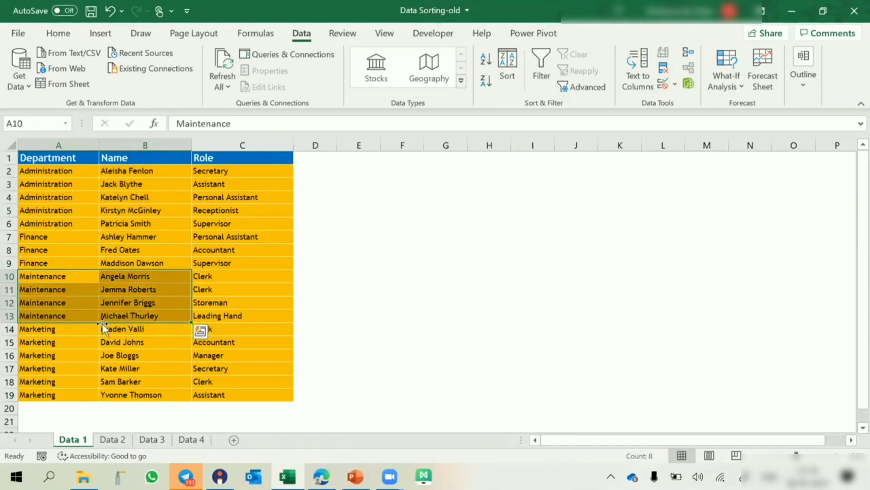
{"action": "left_click_drag", "start_coordinate": [82, 331], "coordinate": [142, 392]}
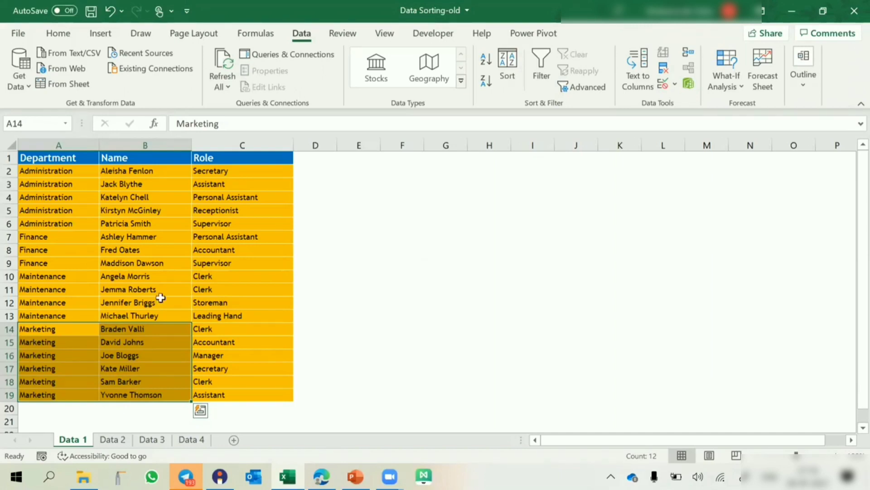
Step: Copy Finance from the Department column to G6 and Administration to G7
{"action": "left_click", "coordinate": [63, 240]}
{"action": "key", "text": "ctrl+c"}
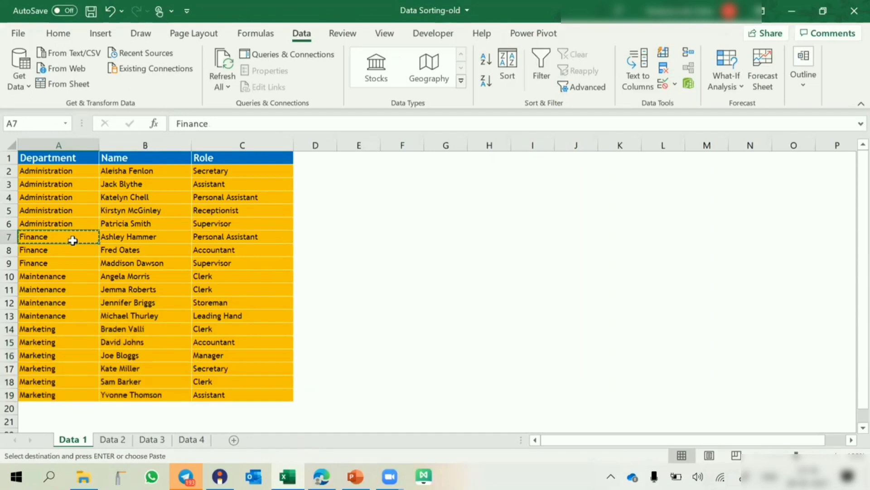
{"action": "left_click", "coordinate": [455, 227]}
{"action": "key", "text": "ctrl+v"}
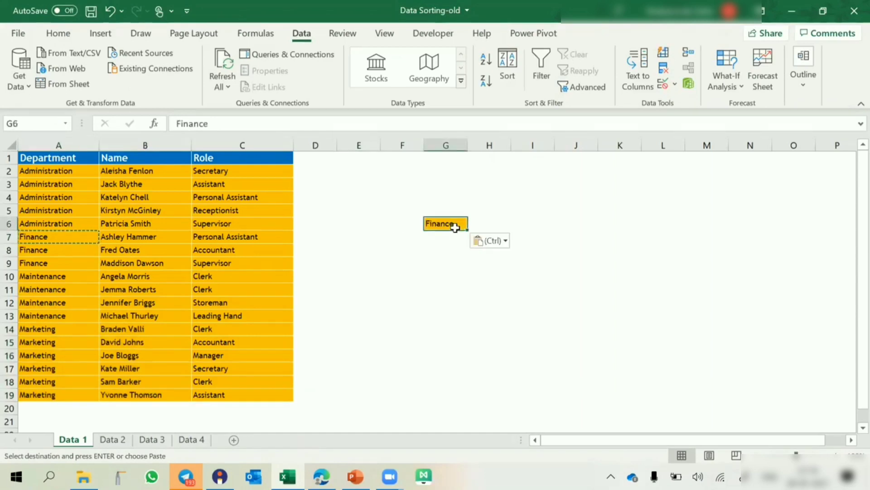
{"action": "left_click", "coordinate": [67, 171]}
{"action": "key", "text": "ctrl+c"}
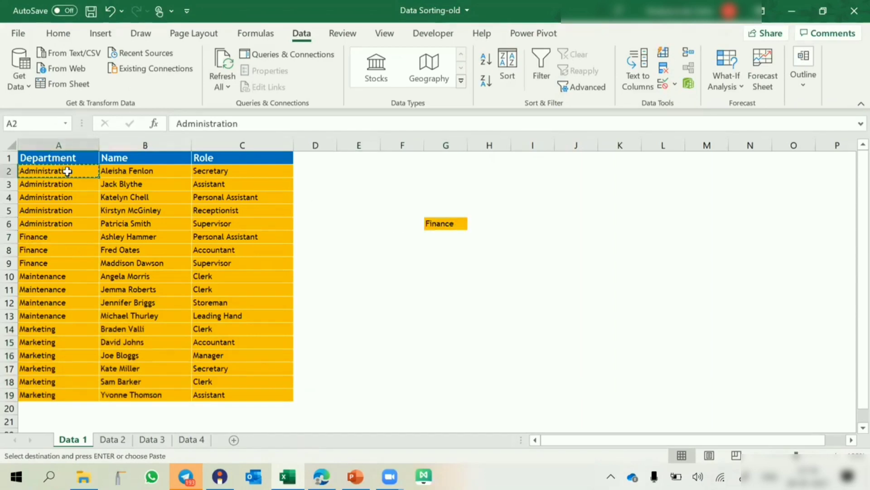
{"action": "left_click", "coordinate": [431, 236]}
{"action": "key", "text": "ctrl+v"}
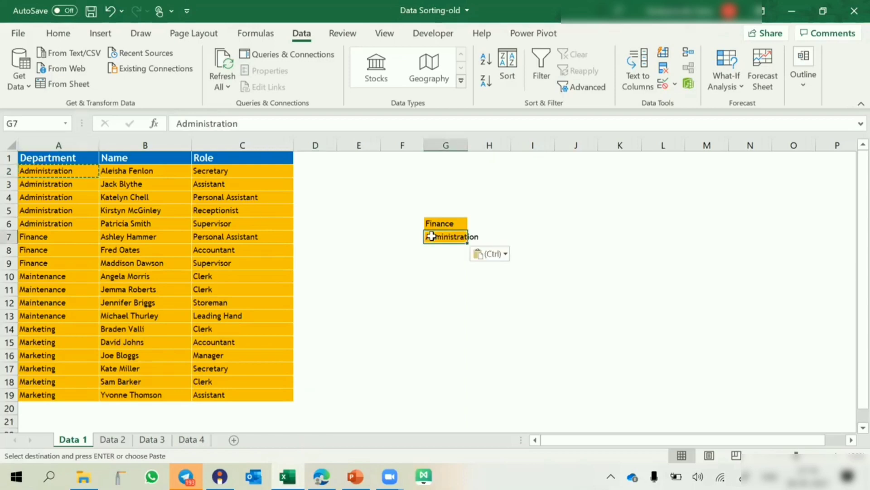
Step: Complete the department order list by copying Marketing to G8 and Maintenance to G9
{"action": "left_click", "coordinate": [62, 394]}
{"action": "key", "text": "ctrl+c"}
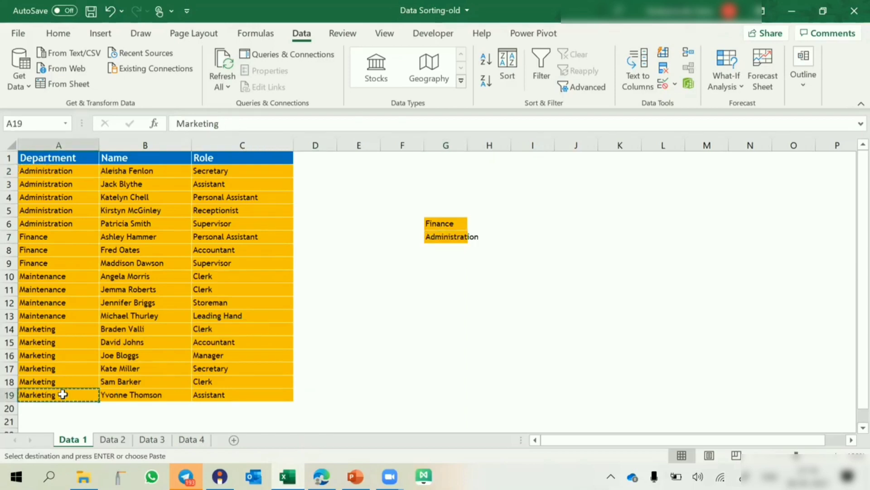
{"action": "left_click", "coordinate": [439, 251]}
{"action": "key", "text": "ctrl+v"}
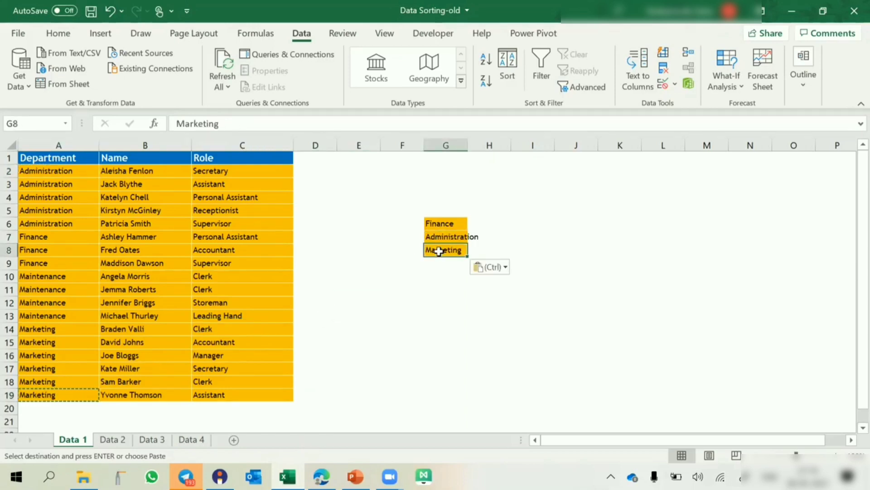
{"action": "left_click", "coordinate": [60, 278]}
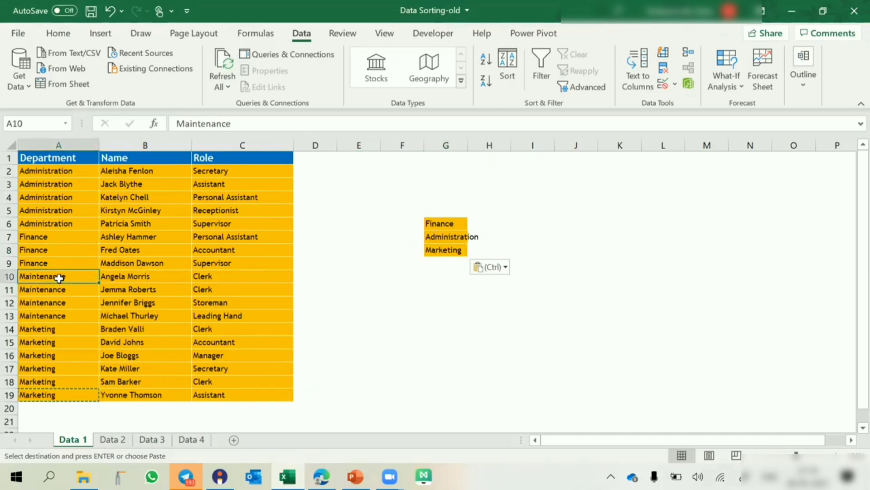
{"action": "key", "text": "ctrl+c"}
{"action": "left_click", "coordinate": [434, 259]}
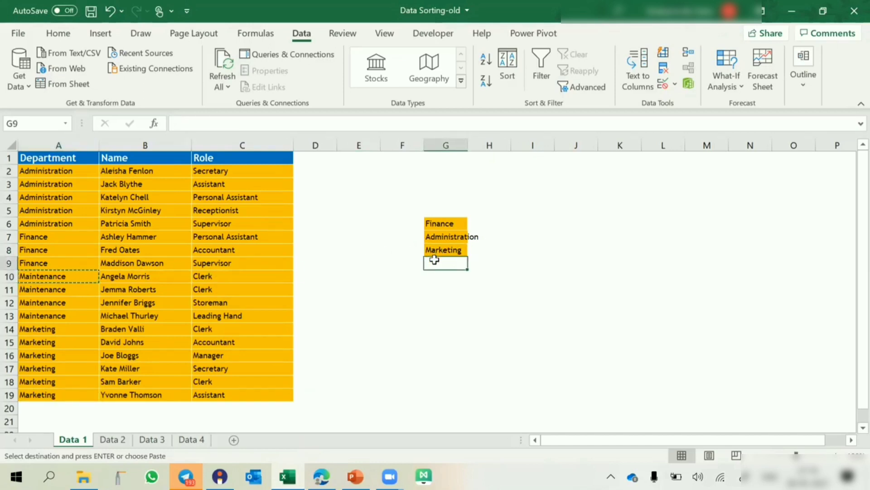
{"action": "key", "text": "ctrl+v"}
Step: Widen column G to about 17.36 to fit the department names, and clear the pending copy
{"action": "left_click_drag", "start_coordinate": [465, 145], "coordinate": [513, 144]}
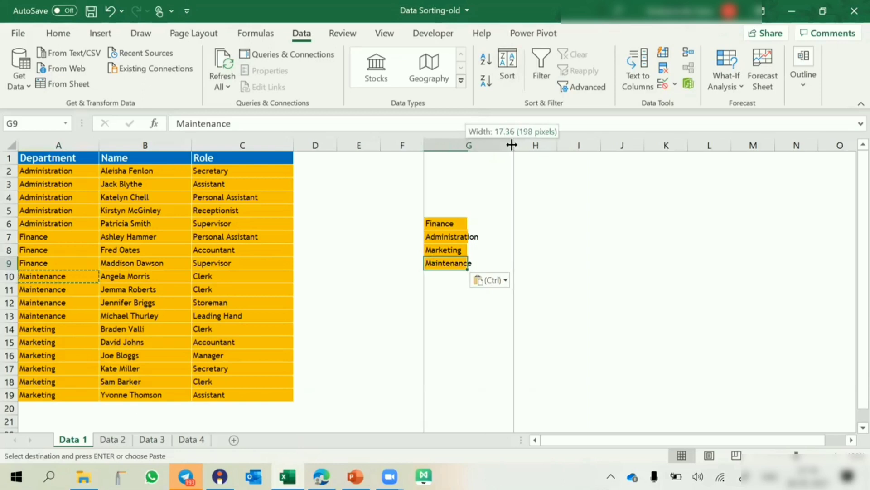
{"action": "left_click_drag", "start_coordinate": [460, 223], "coordinate": [459, 266]}
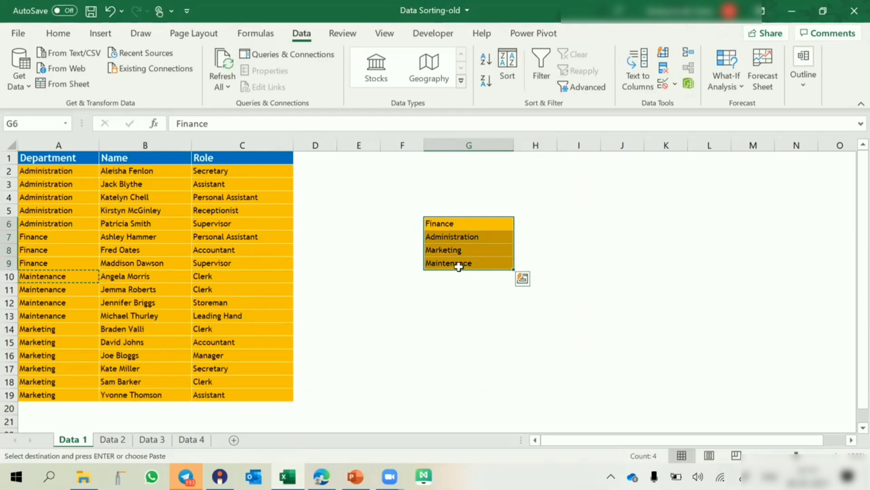
{"action": "left_click", "coordinate": [465, 225]}
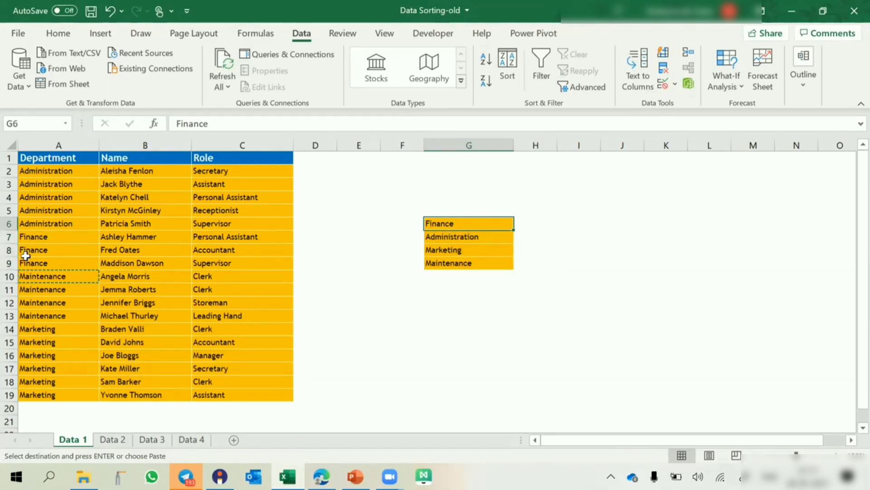
{"action": "left_click", "coordinate": [272, 237]}
{"action": "key", "text": "Escape"}
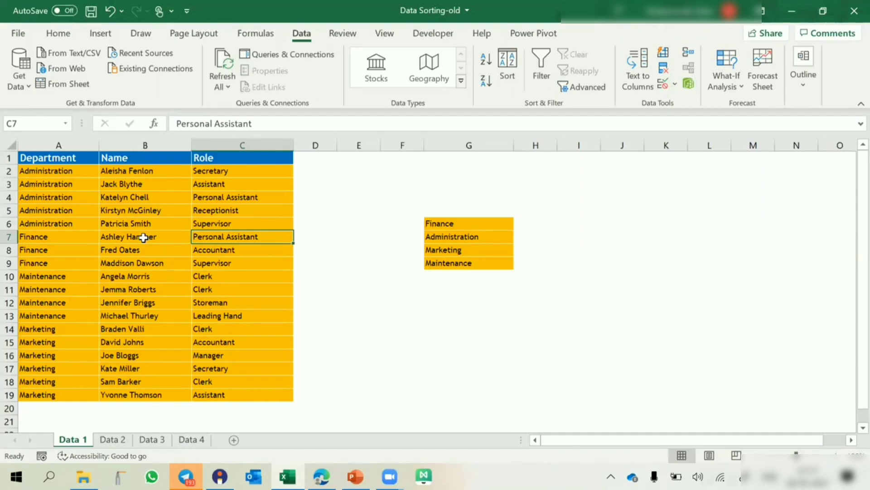
Step: Open the custom lists editor from the advanced program options
{"action": "left_click", "coordinate": [18, 34]}
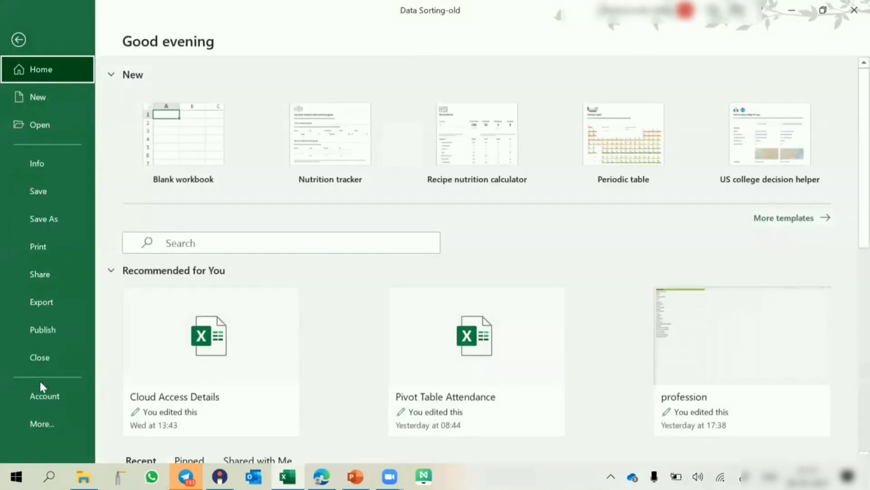
{"action": "left_click", "coordinate": [42, 423]}
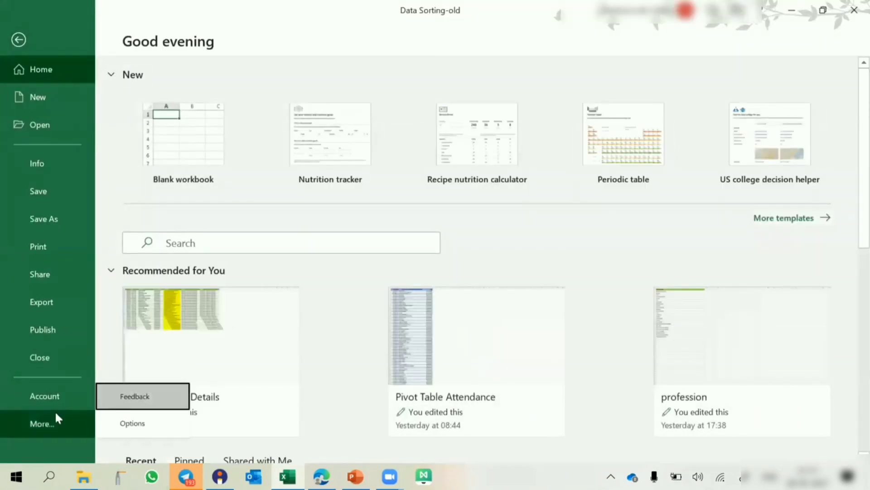
{"action": "left_click", "coordinate": [124, 429]}
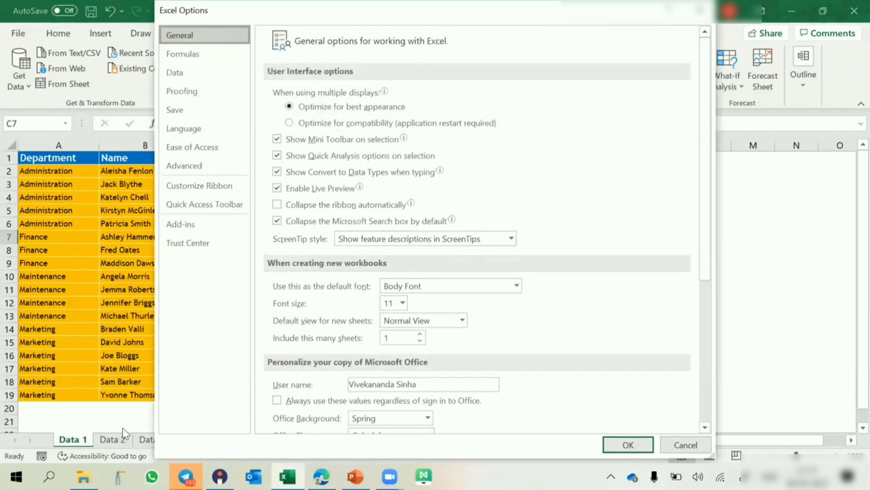
{"action": "left_click", "coordinate": [197, 164]}
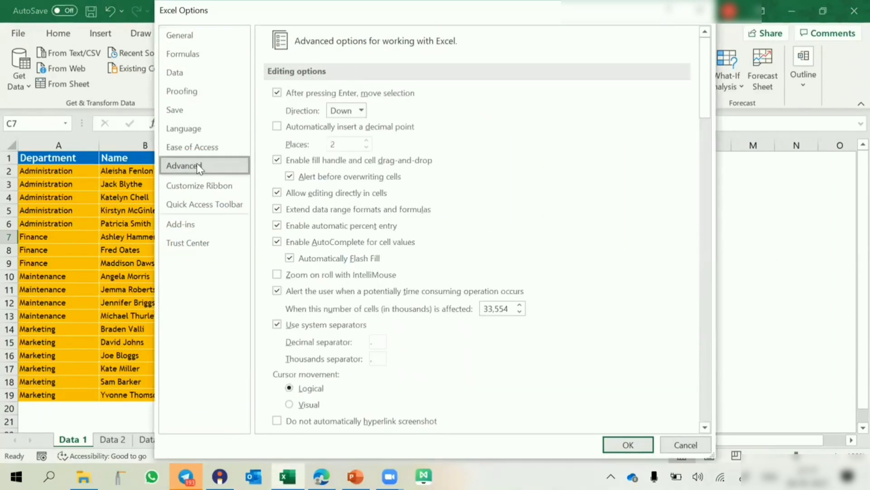
{"action": "scroll", "coordinate": [556, 294], "scroll_direction": "down", "scroll_amount": 8}
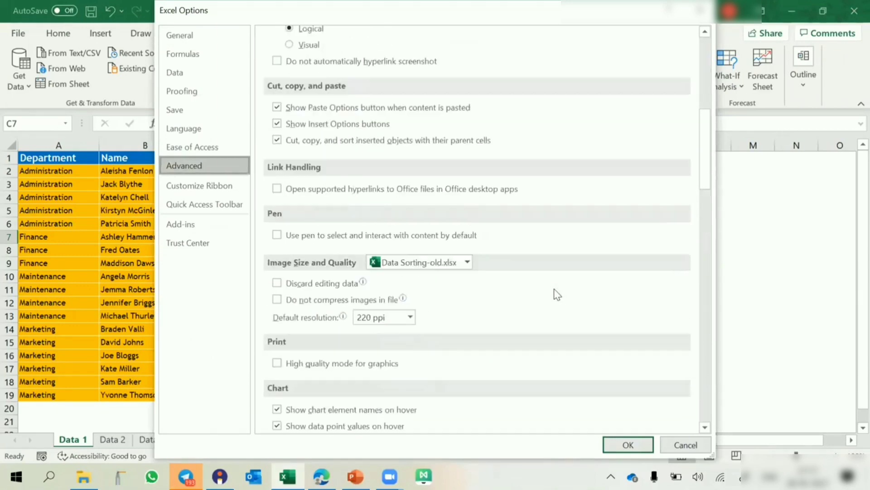
{"action": "scroll", "coordinate": [556, 293], "scroll_direction": "down", "scroll_amount": 20}
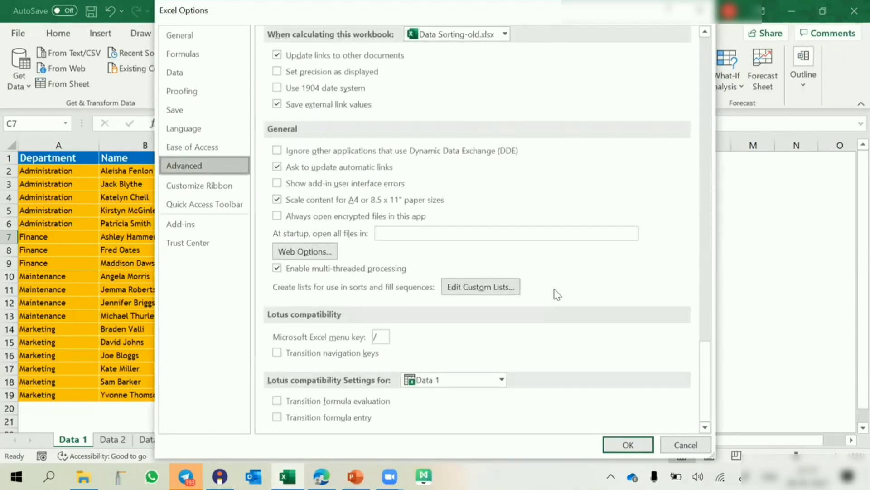
{"action": "left_click", "coordinate": [466, 291]}
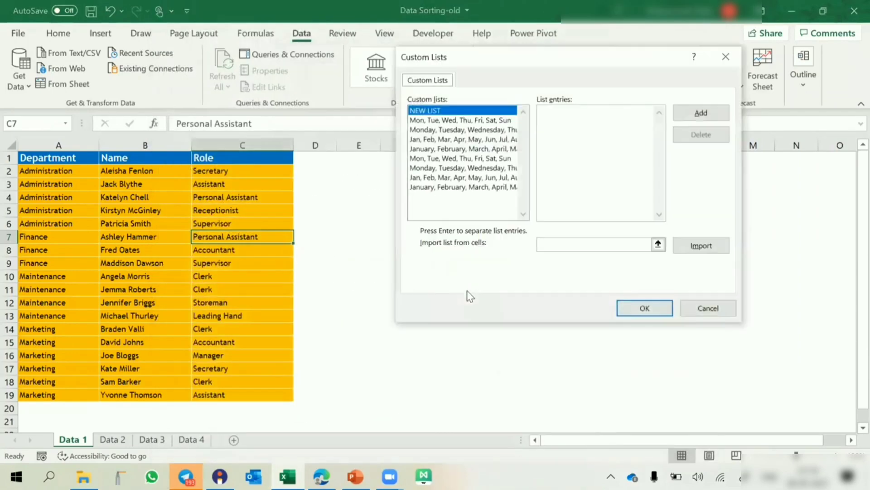
Step: Import cells G6:G9 as a new custom list with Finance, Administration, Marketing and Maintenance
{"action": "left_click_drag", "start_coordinate": [490, 66], "coordinate": [163, 107]}
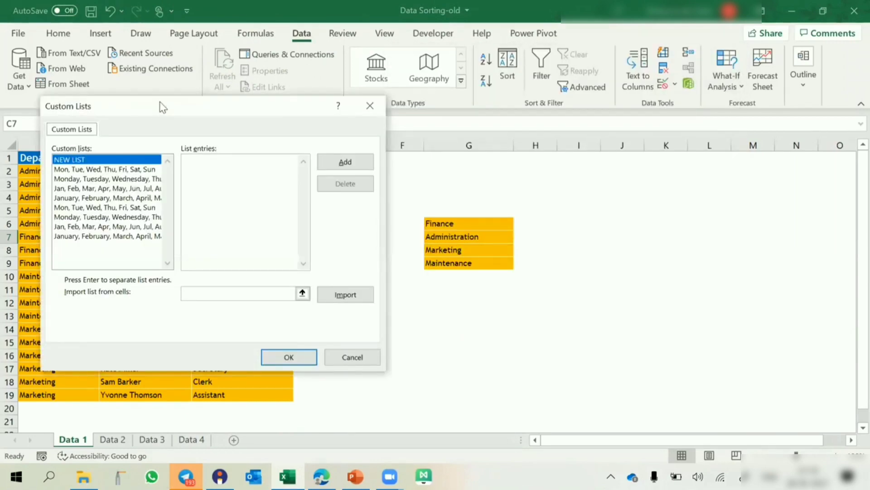
{"action": "left_click", "coordinate": [224, 291]}
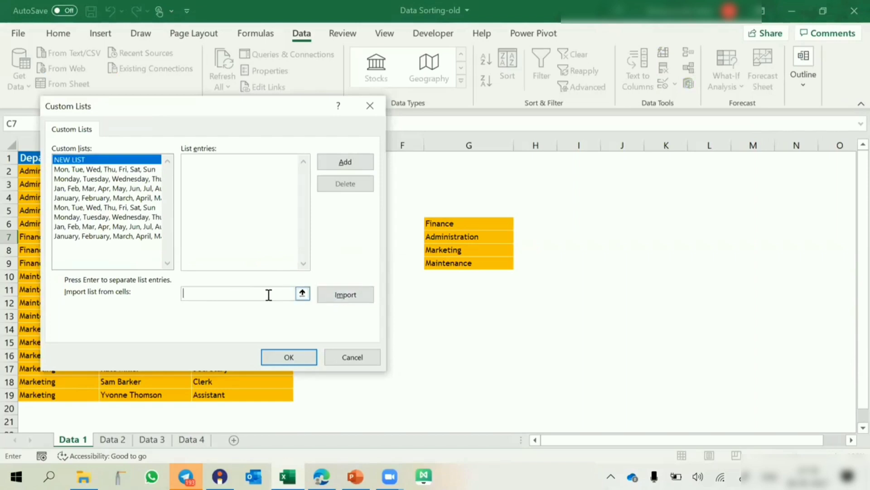
{"action": "left_click_drag", "start_coordinate": [458, 222], "coordinate": [460, 263]}
{"action": "left_click", "coordinate": [345, 299]}
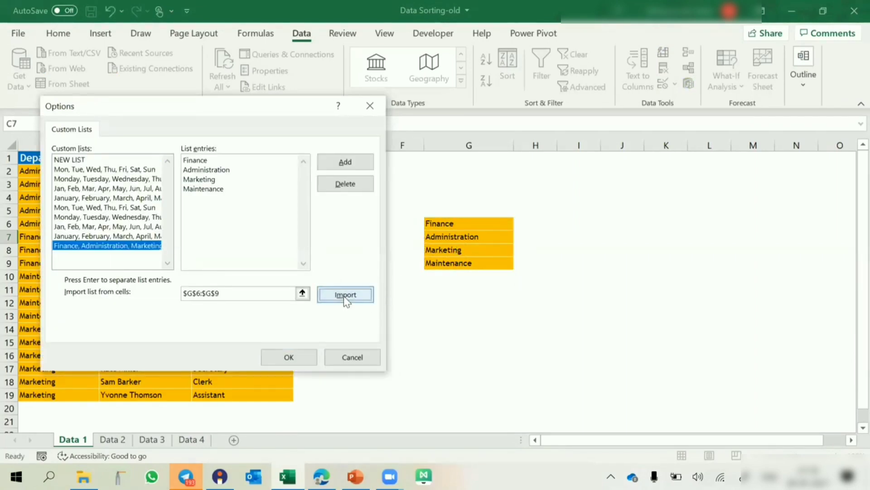
Step: Try adding the entry "dfer" below Maintenance in the custom list, and remove it again
{"action": "left_click", "coordinate": [234, 191]}
{"action": "key", "text": "Return"}
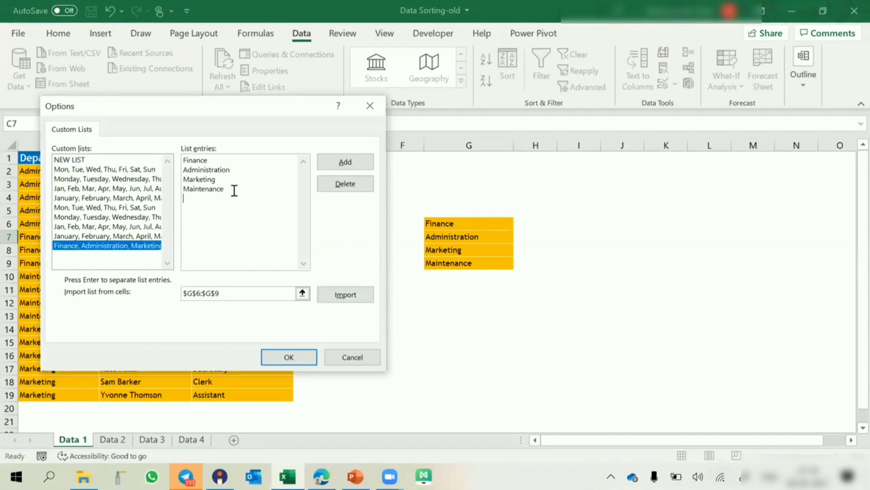
{"action": "type", "text": "dfer"}
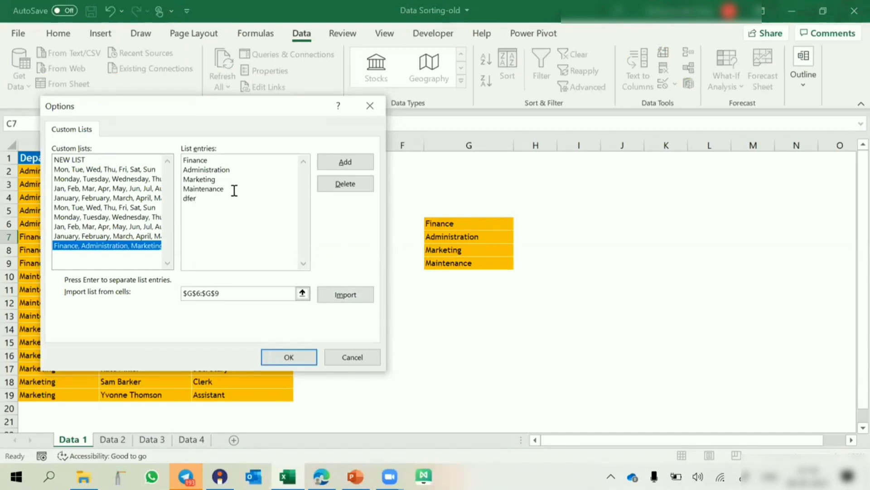
{"action": "key", "text": "BackSpace"}
{"action": "key", "text": "BackSpace"}
{"action": "key", "text": "BackSpace"}
{"action": "key", "text": "BackSpace"}
Step: Import the department list from G6:G9 again, and save the custom list and the program options
{"action": "left_click_drag", "start_coordinate": [254, 293], "coordinate": [159, 290]}
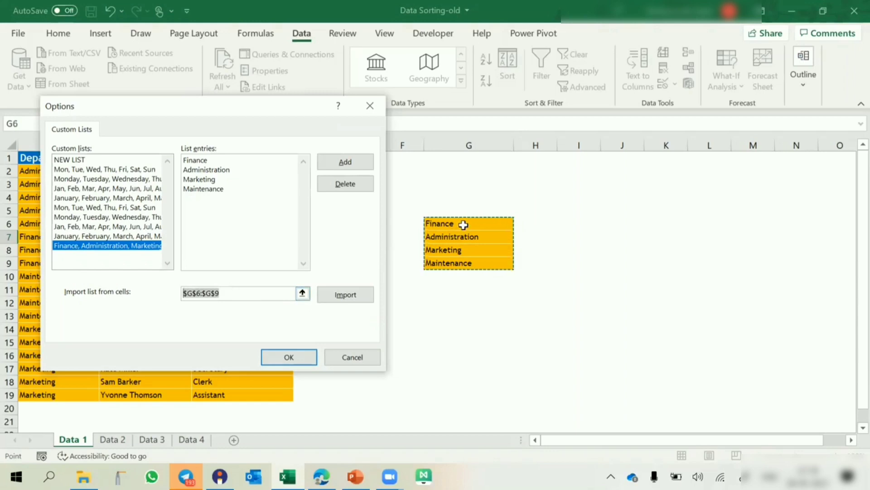
{"action": "left_click_drag", "start_coordinate": [463, 224], "coordinate": [453, 262]}
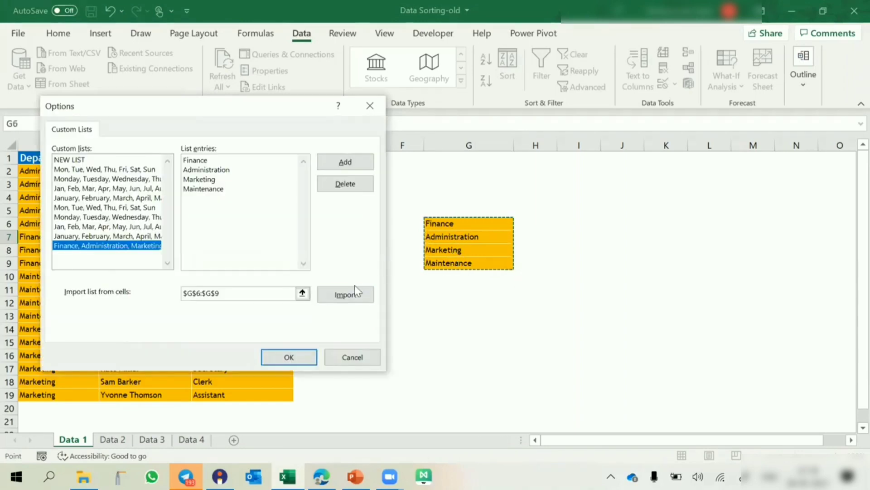
{"action": "left_click", "coordinate": [343, 296]}
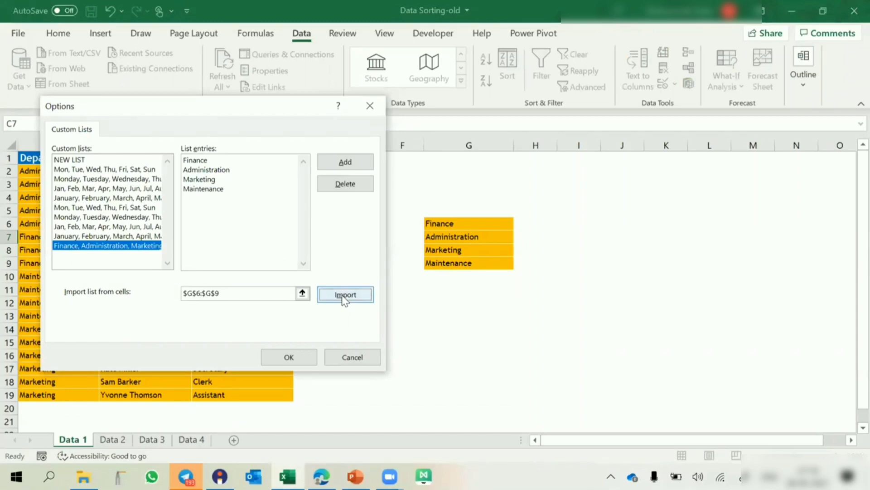
{"action": "left_click", "coordinate": [282, 357]}
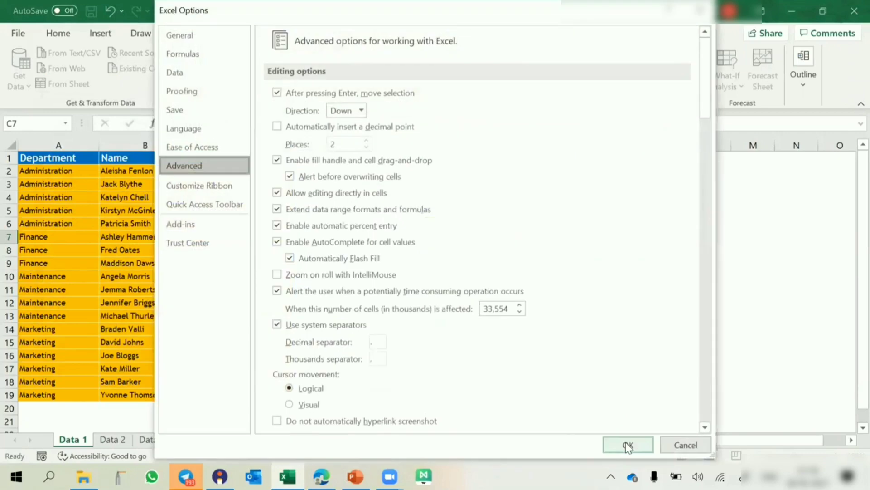
{"action": "left_click", "coordinate": [627, 443]}
Step: Open the sort settings for the employee table and delete the Name sort level
{"action": "left_click", "coordinate": [130, 250]}
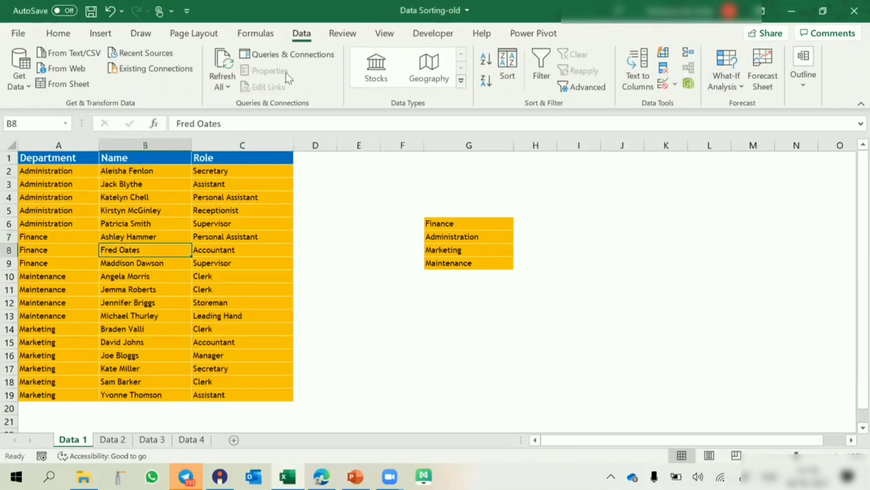
{"action": "left_click", "coordinate": [515, 66]}
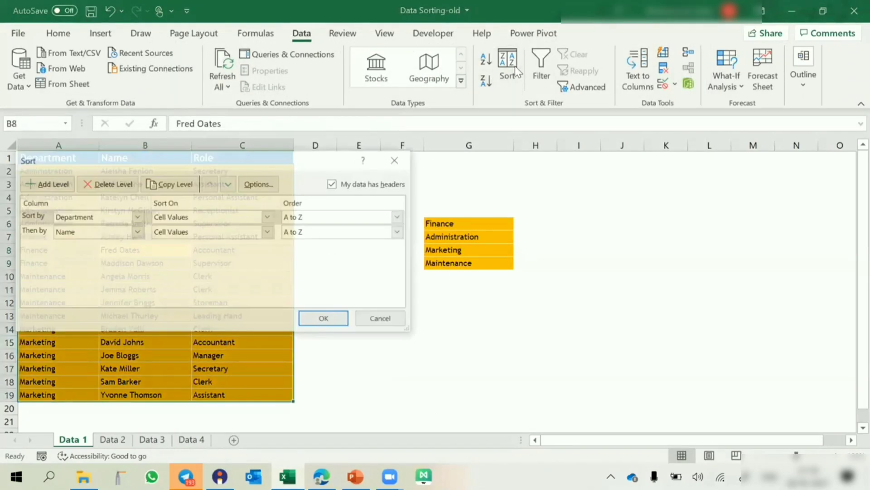
{"action": "left_click", "coordinate": [31, 231]}
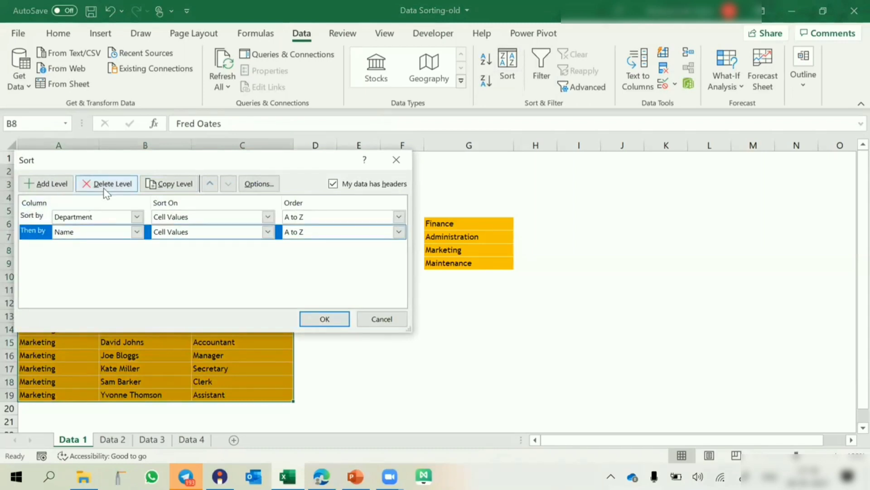
{"action": "left_click", "coordinate": [106, 193]}
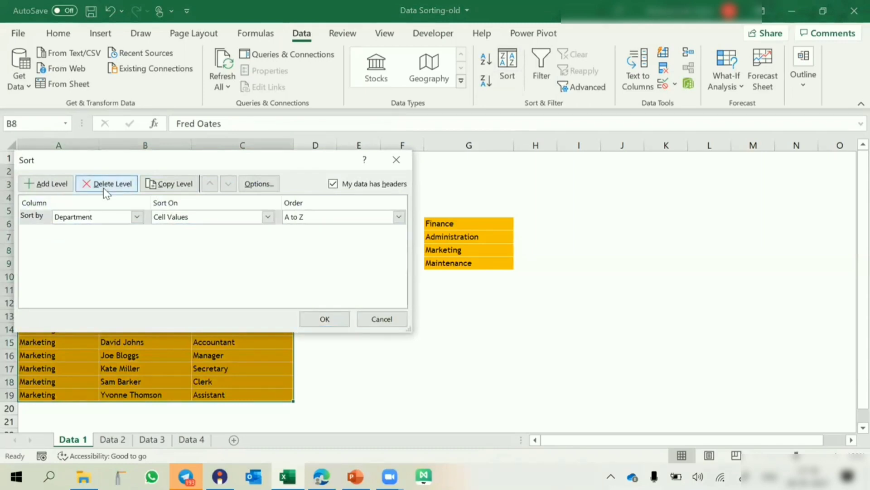
Step: Try entering "hgh" in a new custom list for the Department sort order, and discard the list
{"action": "left_click_drag", "start_coordinate": [111, 169], "coordinate": [453, 176]}
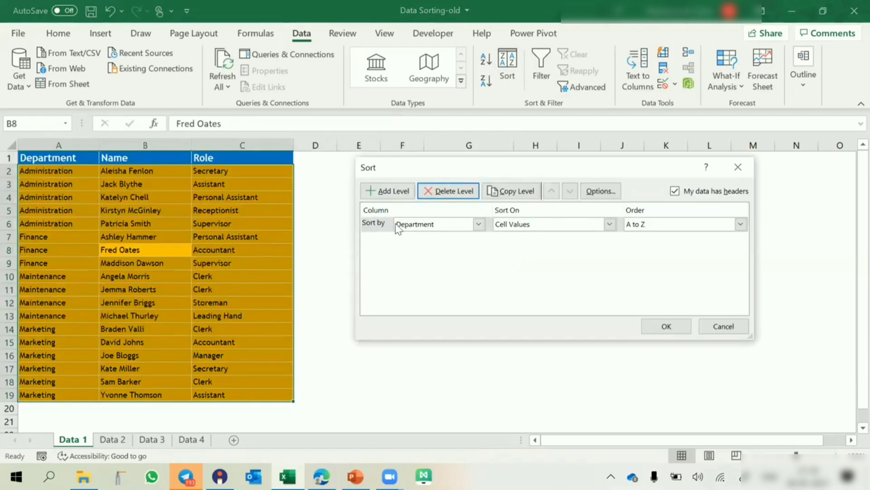
{"action": "left_click", "coordinate": [646, 226]}
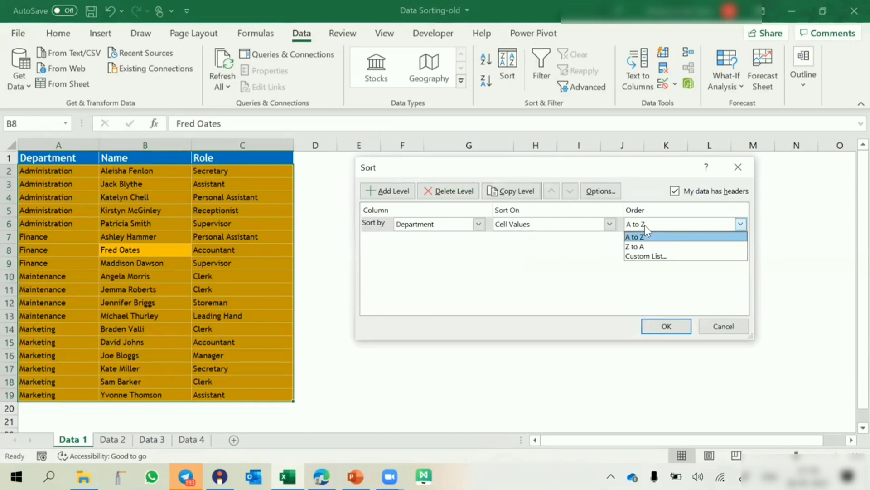
{"action": "left_click", "coordinate": [648, 255]}
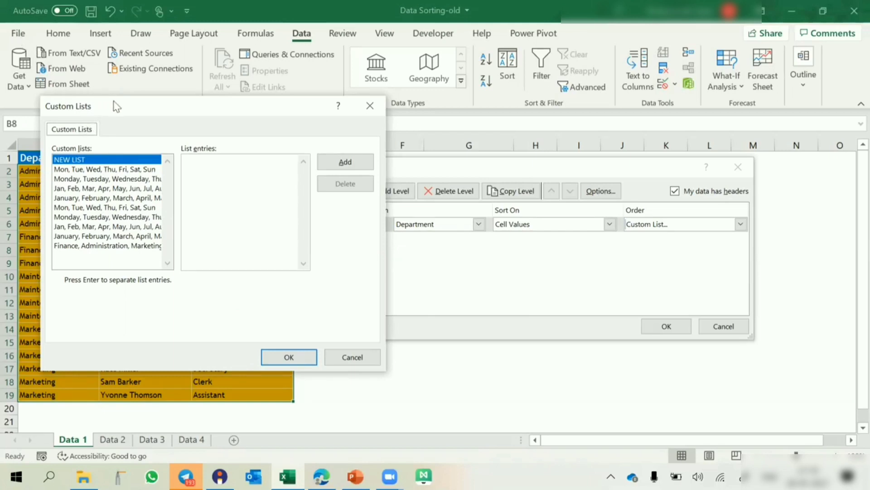
{"action": "left_click_drag", "start_coordinate": [117, 107], "coordinate": [454, 140]}
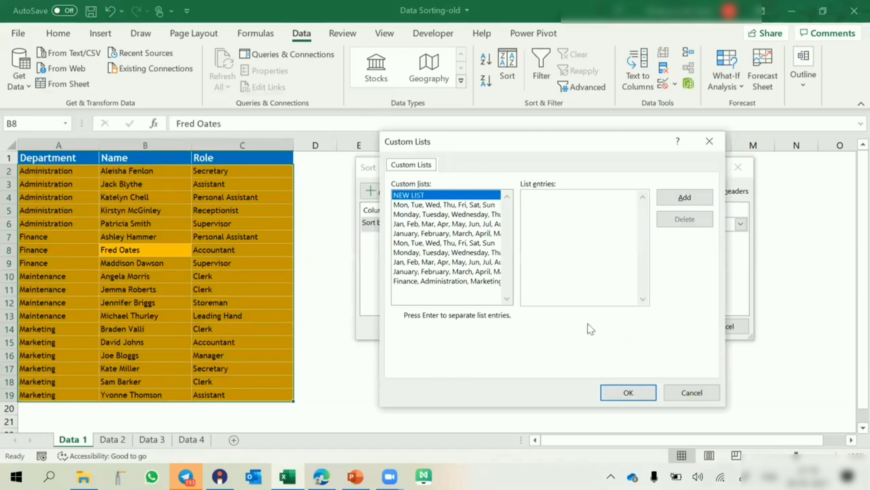
{"action": "left_click", "coordinate": [554, 199]}
{"action": "type", "text": "hgh"}
{"action": "key", "text": "BackSpace"}
{"action": "key", "text": "BackSpace"}
{"action": "key", "text": "BackSpace"}
{"action": "left_click", "coordinate": [709, 141]}
Step: Sort the table by Department using the custom list Finance, Administration, Marketing, Maintenance, and select the sorted departments in A2:A19
{"action": "left_click", "coordinate": [669, 225]}
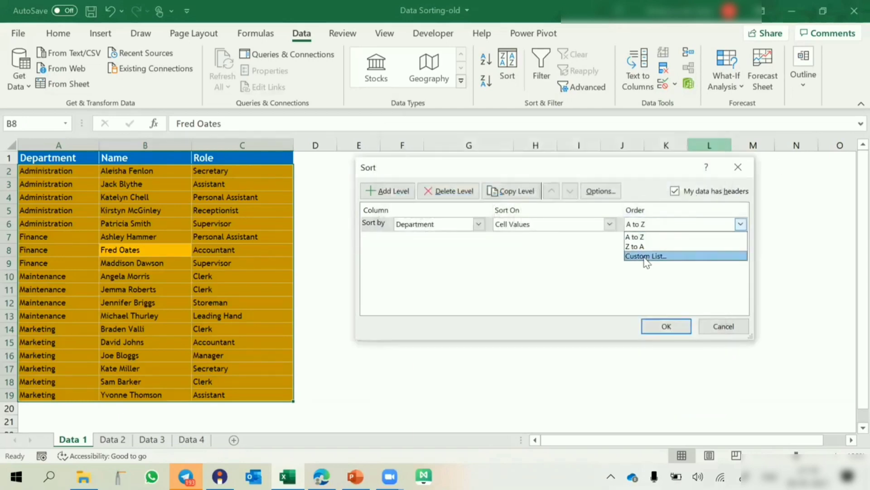
{"action": "left_click", "coordinate": [645, 255]}
{"action": "left_click", "coordinate": [426, 281]}
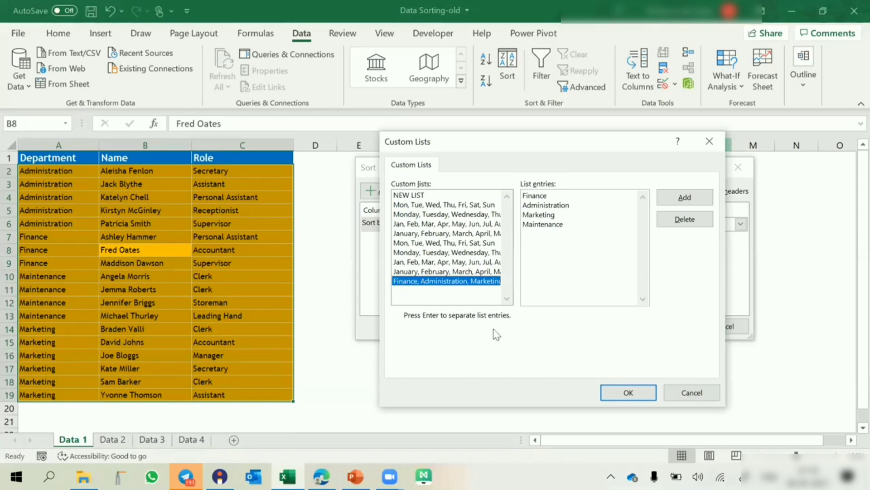
{"action": "left_click", "coordinate": [627, 394]}
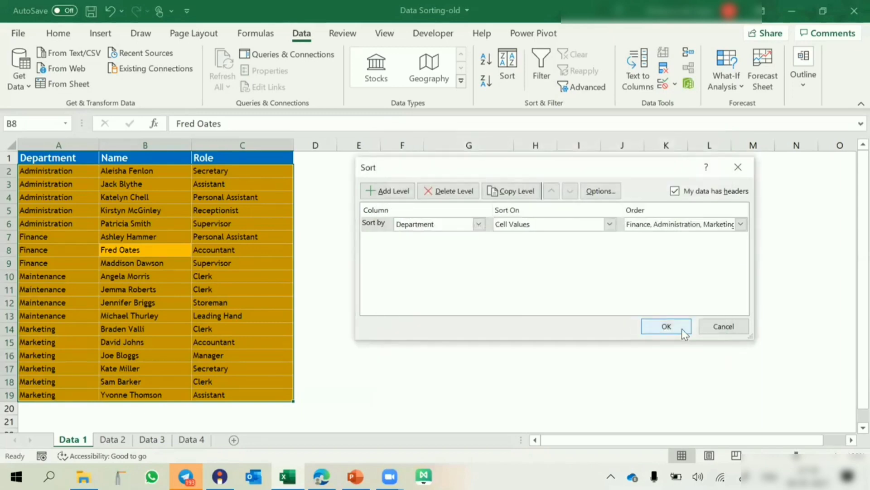
{"action": "left_click", "coordinate": [681, 327]}
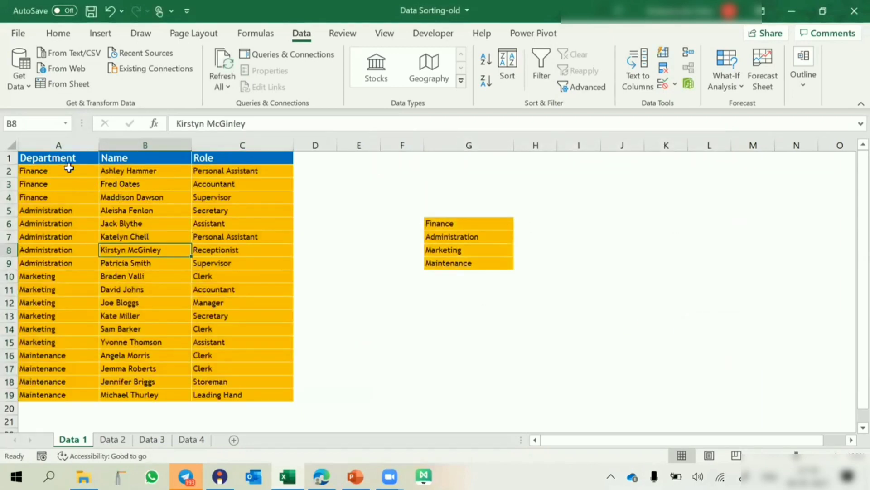
{"action": "left_click_drag", "start_coordinate": [72, 170], "coordinate": [74, 394]}
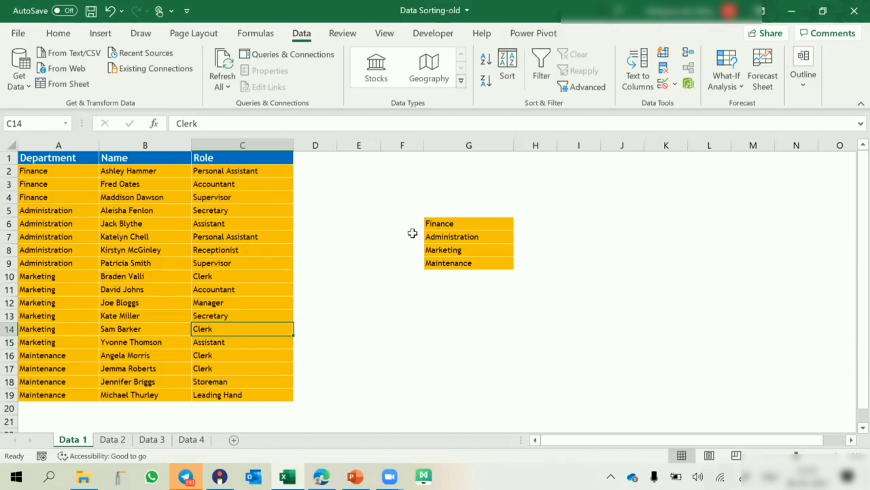
Step: Create a new blank workbook and enter "finance" in cell F5
{"action": "key", "text": "ctrl+n"}
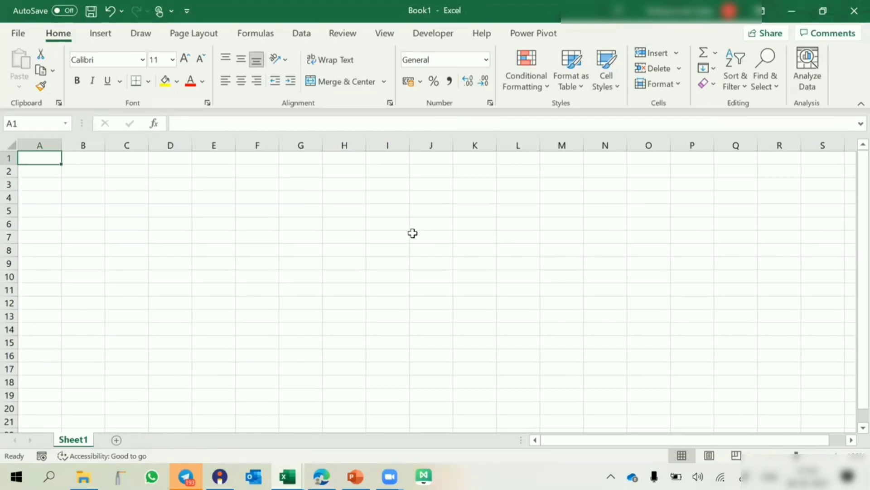
{"action": "left_click", "coordinate": [249, 207]}
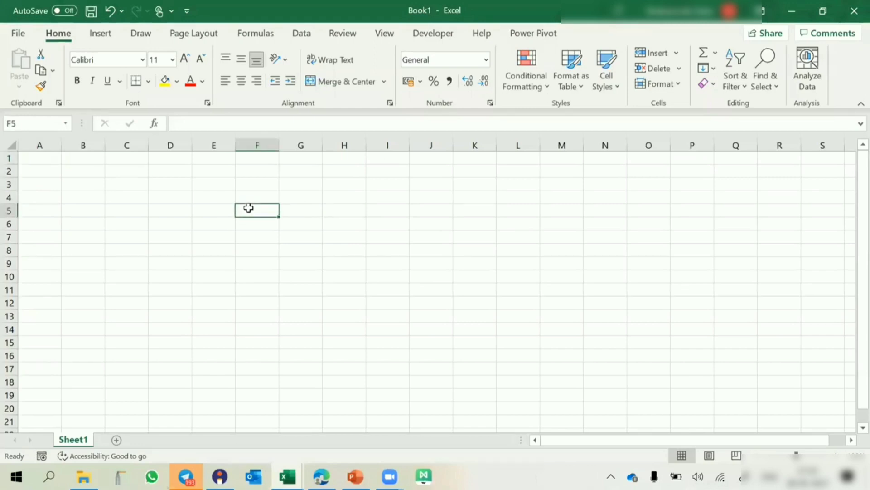
{"action": "type", "text": "finance"}
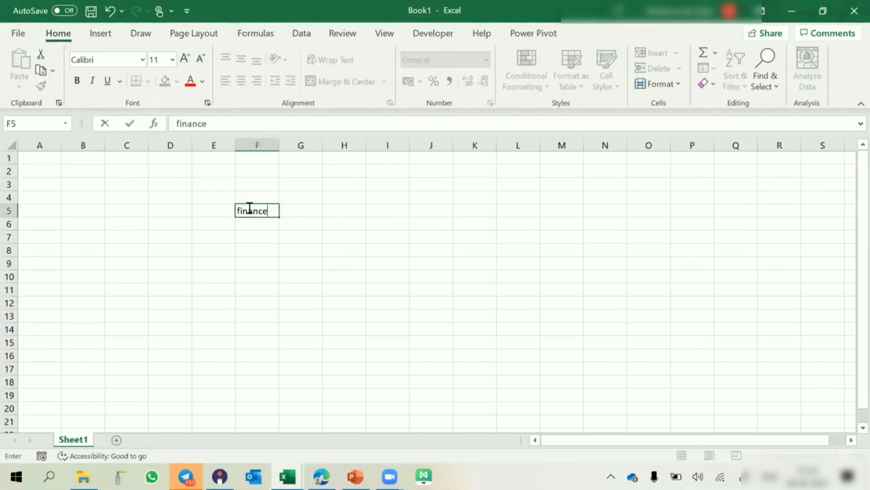
{"action": "key", "text": "Return"}
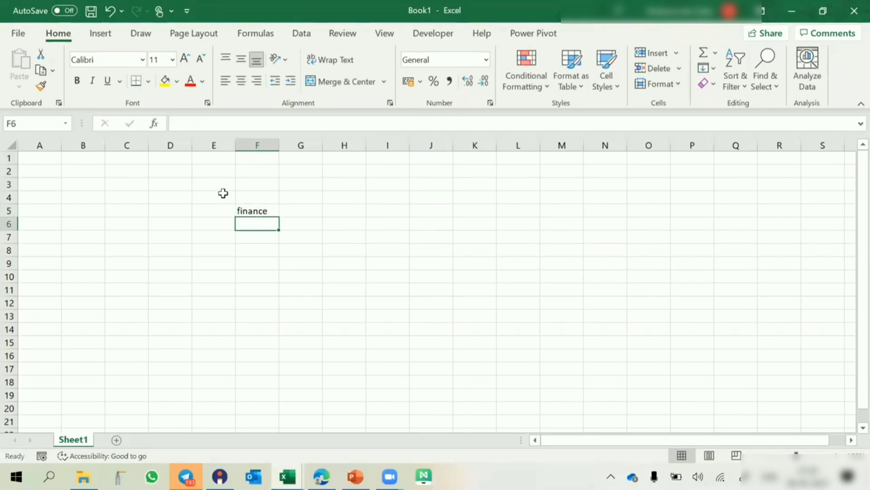
Step: Autofill the department series from F5 down to F8 and widen column F to fit the names
{"action": "left_click", "coordinate": [276, 214]}
{"action": "left_click_drag", "start_coordinate": [279, 217], "coordinate": [282, 256]}
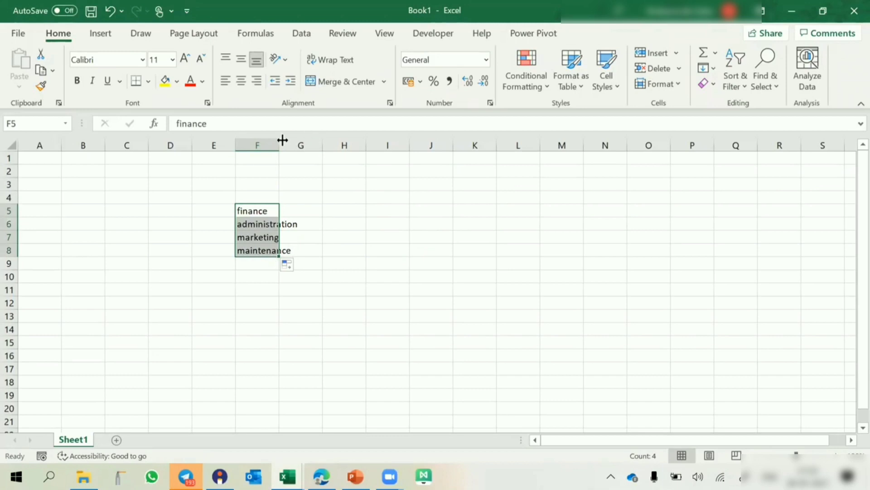
{"action": "left_click_drag", "start_coordinate": [277, 146], "coordinate": [316, 146]}
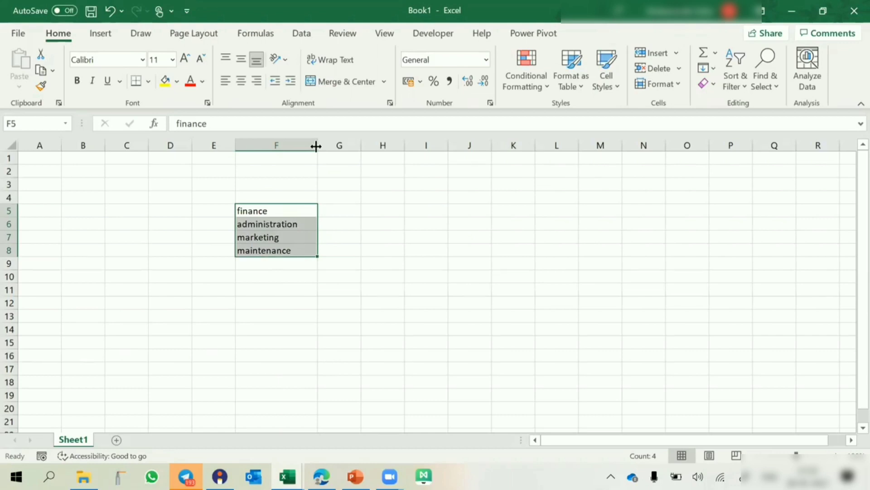
Step: Enter "FINANCE" in capitals in cell H6
{"action": "left_click", "coordinate": [396, 217]}
{"action": "type", "text": "FINAC"}
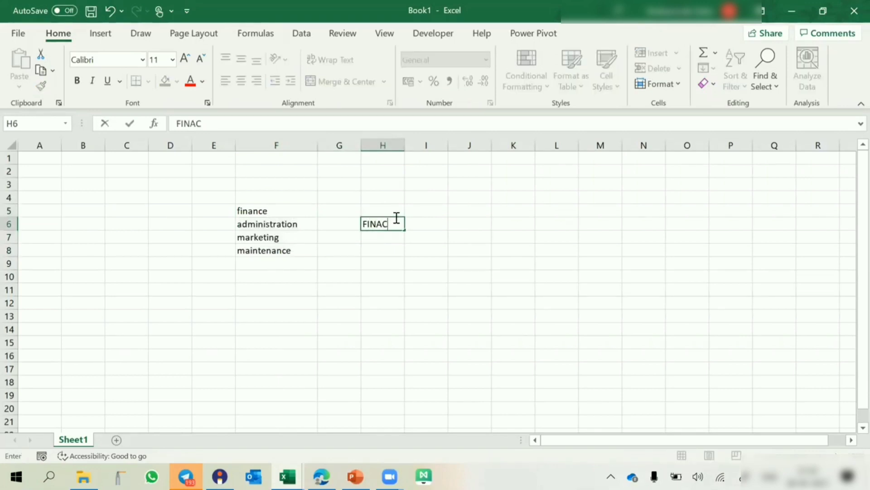
{"action": "key", "text": "BackSpace"}
{"action": "type", "text": "NCE"}
{"action": "key", "text": "Return"}
Step: Autofill the department series from H6 down to H9 and across to K6
{"action": "left_click", "coordinate": [396, 217]}
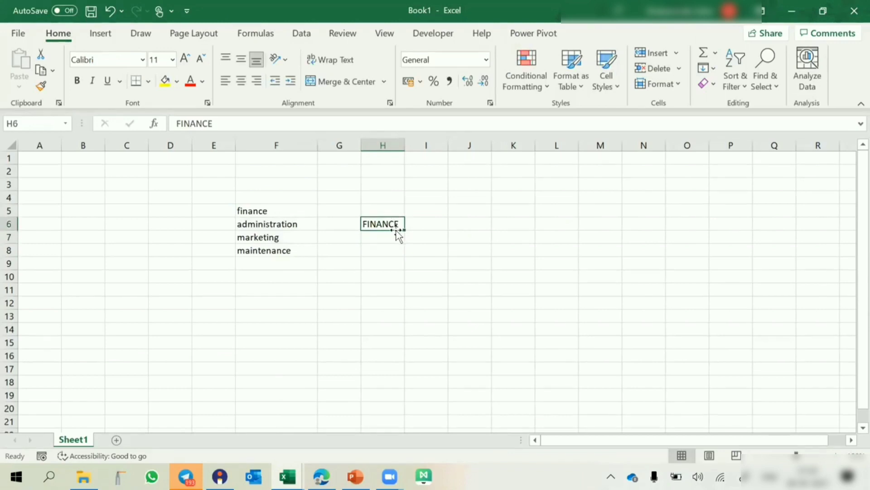
{"action": "left_click_drag", "start_coordinate": [404, 230], "coordinate": [397, 265]}
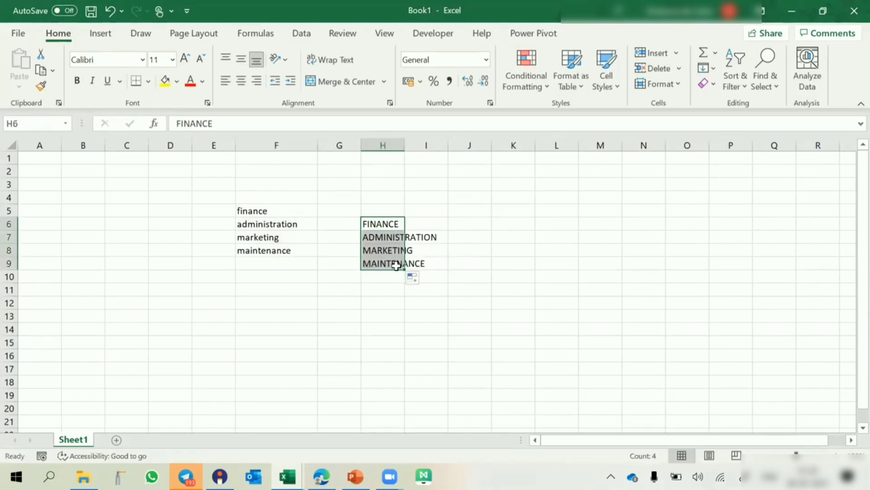
{"action": "left_click", "coordinate": [399, 227]}
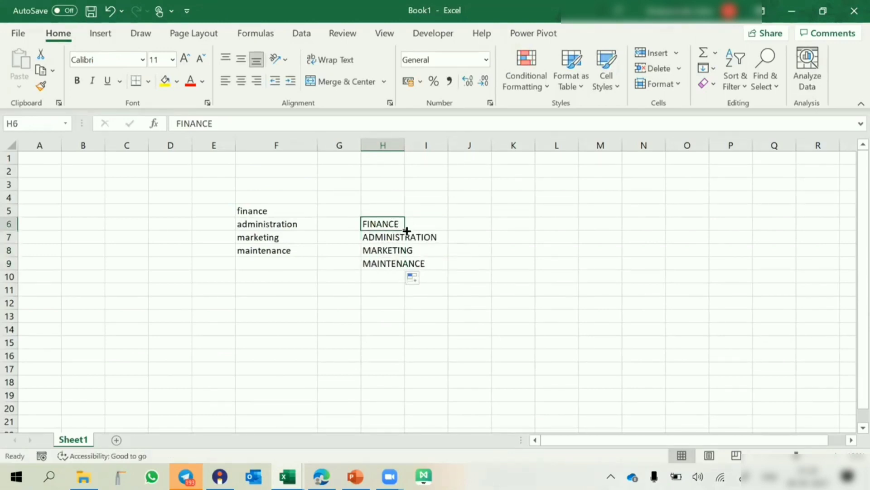
{"action": "left_click_drag", "start_coordinate": [405, 228], "coordinate": [518, 223]}
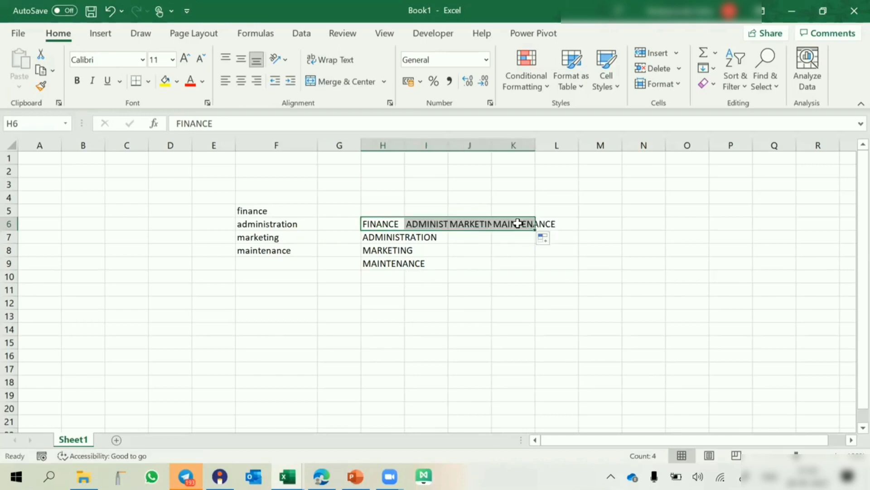
Step: Copy "marketing" from F7 to F12 and autofill the department series down to F15
{"action": "left_click", "coordinate": [272, 237]}
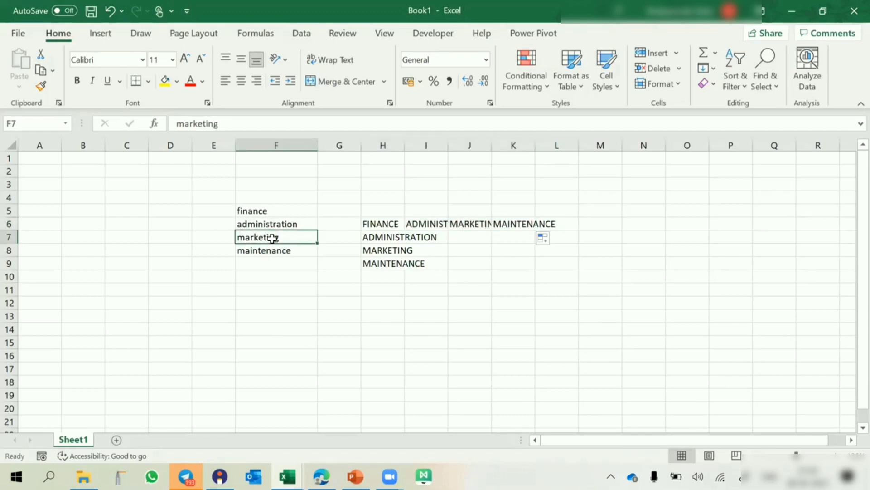
{"action": "key", "text": "ctrl+c"}
{"action": "left_click", "coordinate": [263, 302]}
{"action": "key", "text": "ctrl+v"}
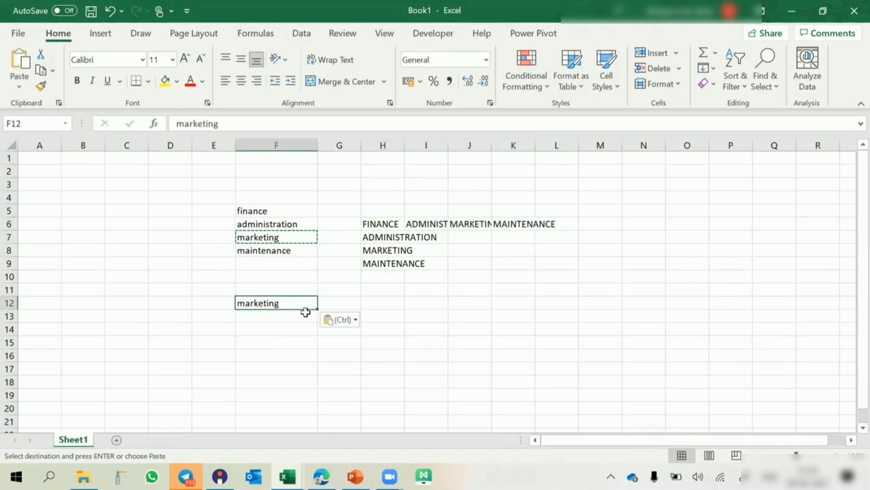
{"action": "left_click_drag", "start_coordinate": [317, 311], "coordinate": [305, 349]}
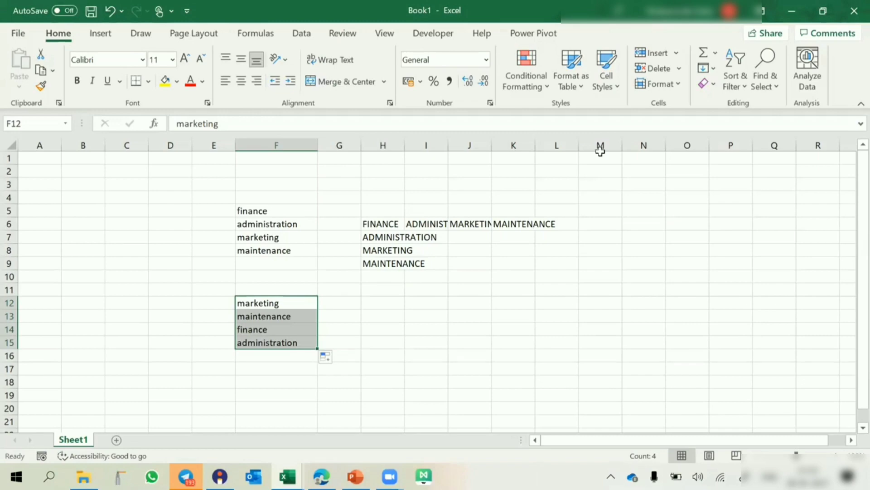
Step: Return to the Data Sorting-old workbook and review the department order listed in G6:G9 against the sorted table
{"action": "left_click", "coordinate": [790, 6]}
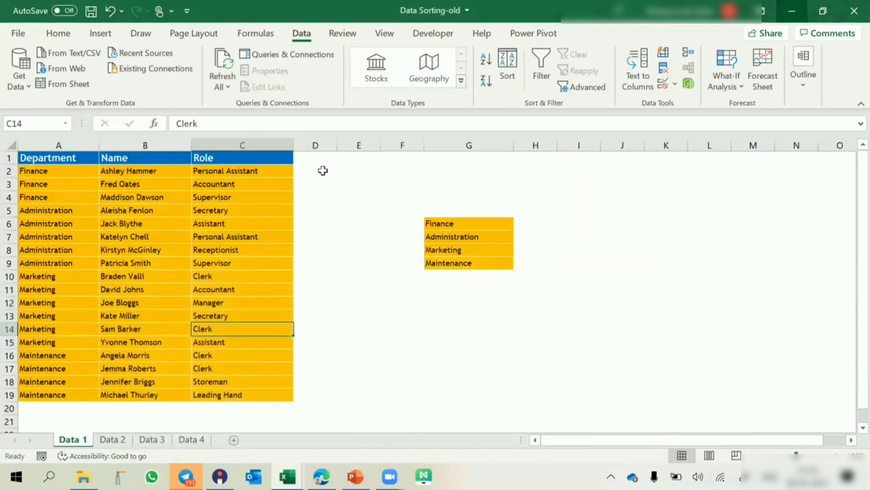
{"action": "left_click", "coordinate": [212, 209]}
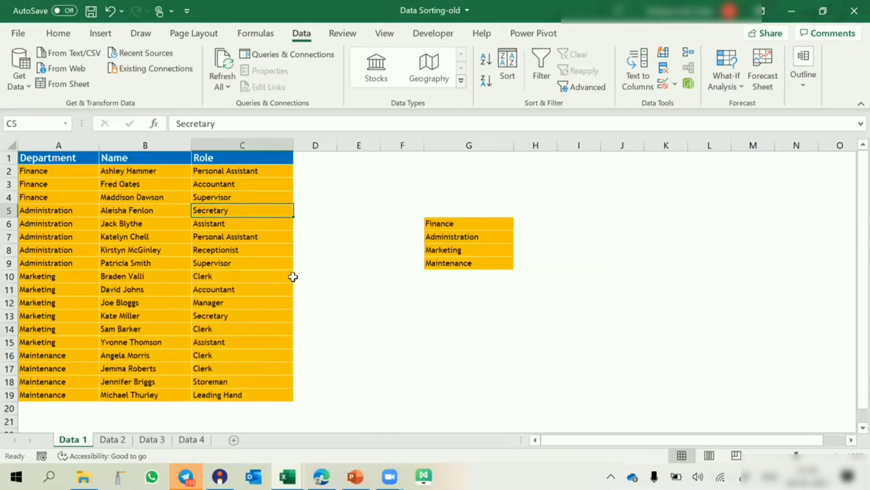
{"action": "left_click", "coordinate": [460, 265]}
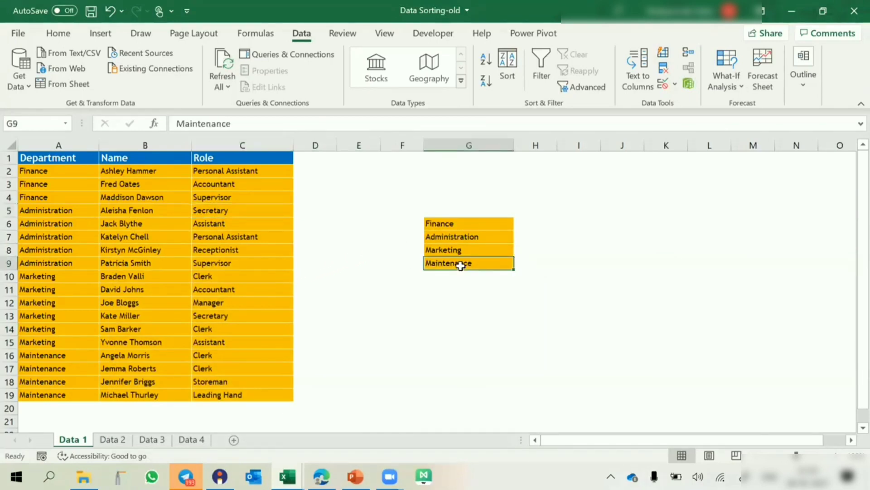
{"action": "left_click", "coordinate": [462, 248]}
{"action": "left_click", "coordinate": [478, 235]}
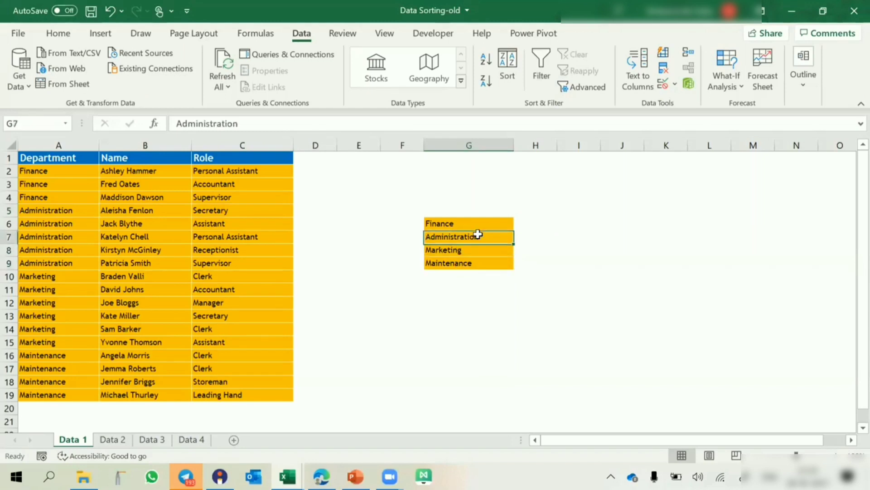
{"action": "left_click", "coordinate": [495, 223]}
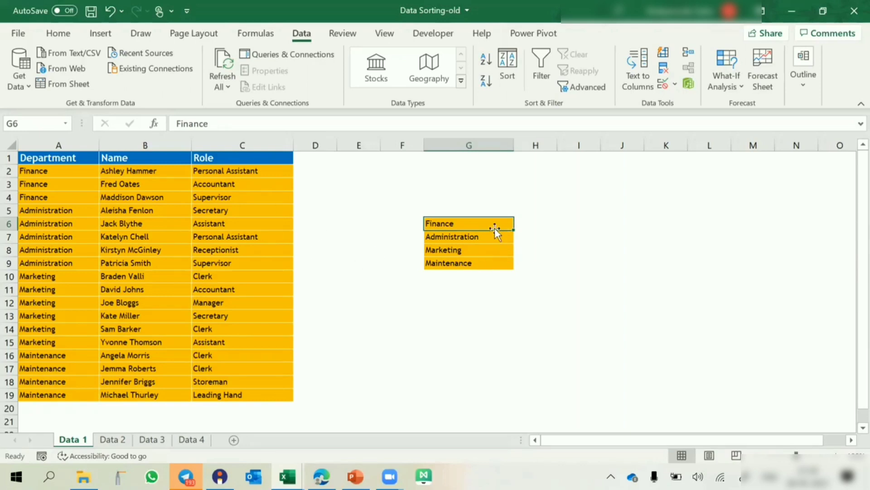
{"action": "left_click_drag", "start_coordinate": [494, 226], "coordinate": [493, 265]}
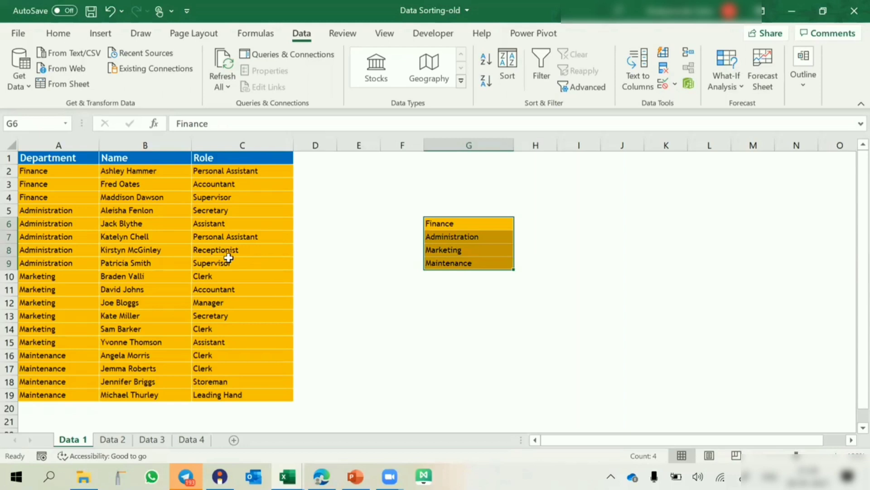
Step: Open the sort settings for the employee table and replace the existing Department level with a new empty level
{"action": "left_click", "coordinate": [211, 238]}
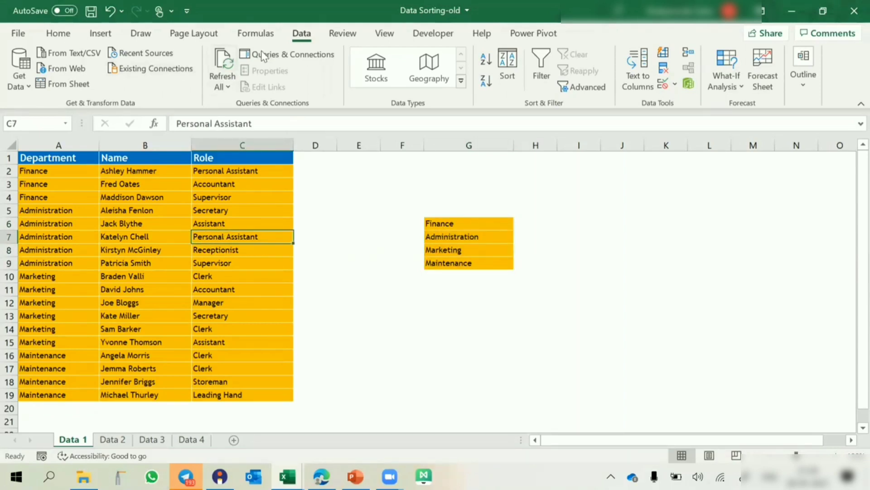
{"action": "left_click", "coordinate": [509, 64]}
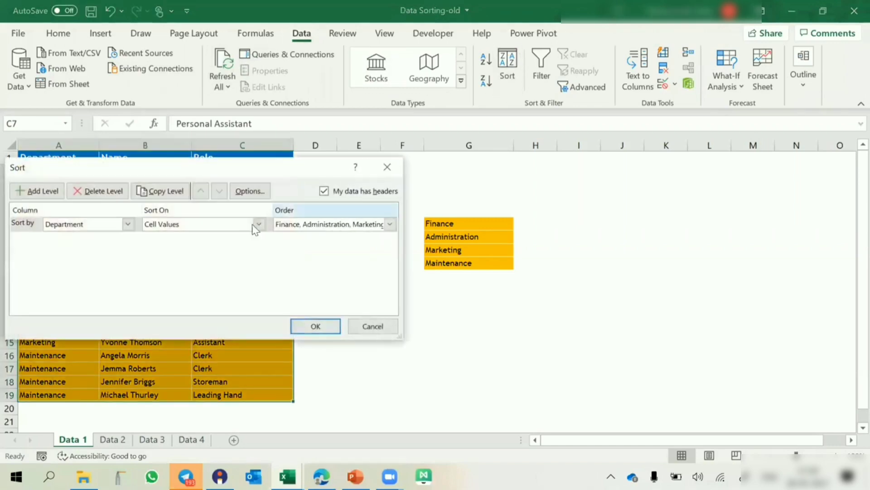
{"action": "left_click", "coordinate": [100, 191]}
{"action": "left_click", "coordinate": [45, 191]}
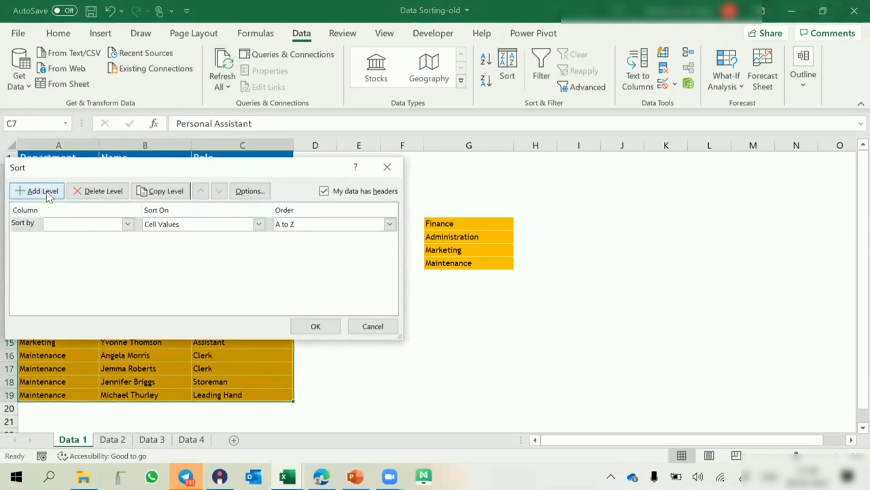
Step: Set the sort level to Department by cell values, ordered by the custom list Finance, Administration, Marketing, Maintenance
{"action": "left_click", "coordinate": [74, 224]}
{"action": "left_click", "coordinate": [73, 236]}
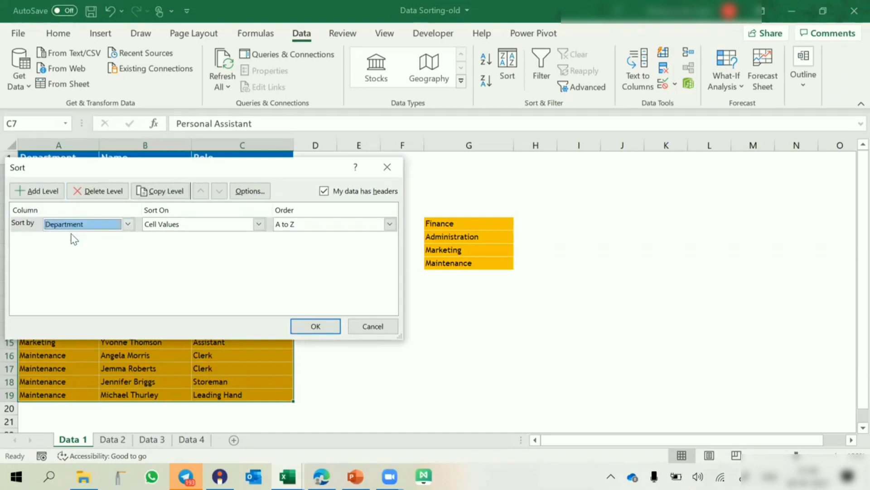
{"action": "left_click", "coordinate": [301, 227]}
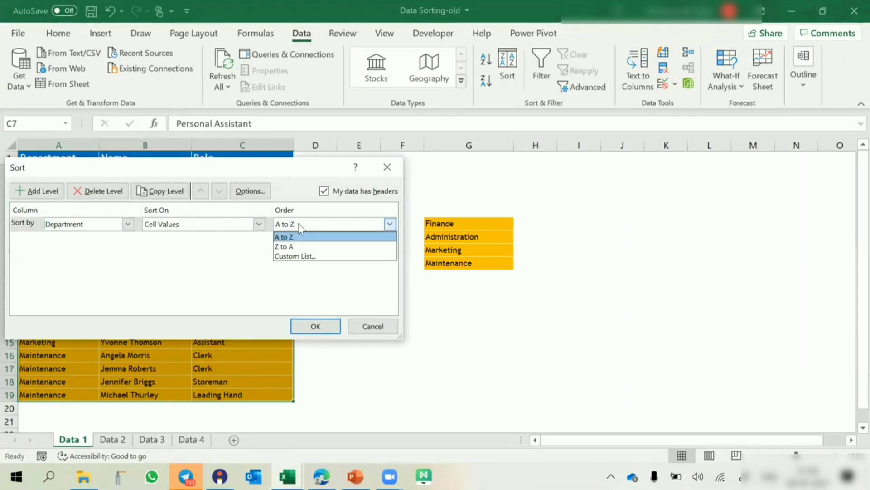
{"action": "left_click", "coordinate": [292, 259]}
{"action": "left_click", "coordinate": [121, 254]}
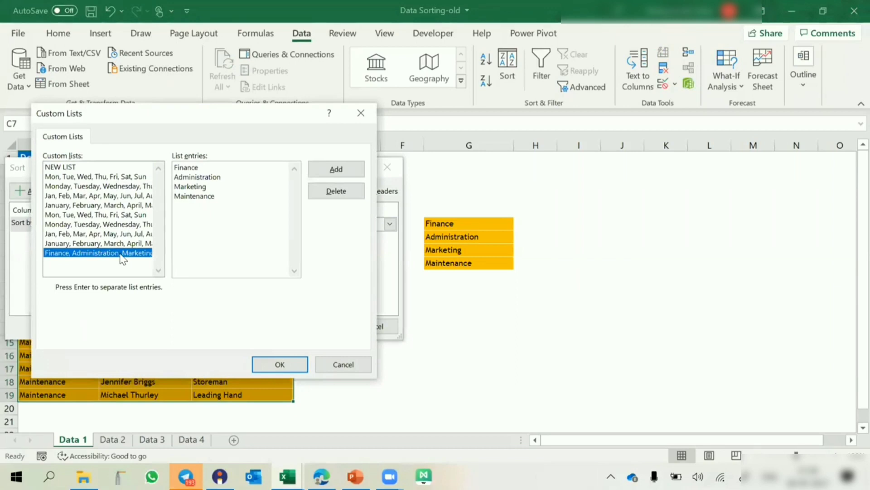
{"action": "left_click", "coordinate": [263, 364]}
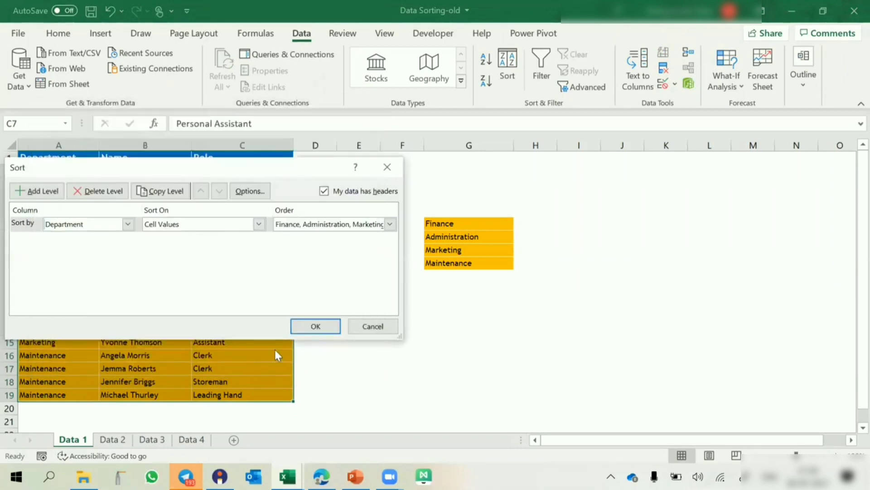
Step: Switch the Department order to the reversed list Maintenance, Marketing, Administration, Finance and apply the sort to the table
{"action": "left_click", "coordinate": [390, 225]}
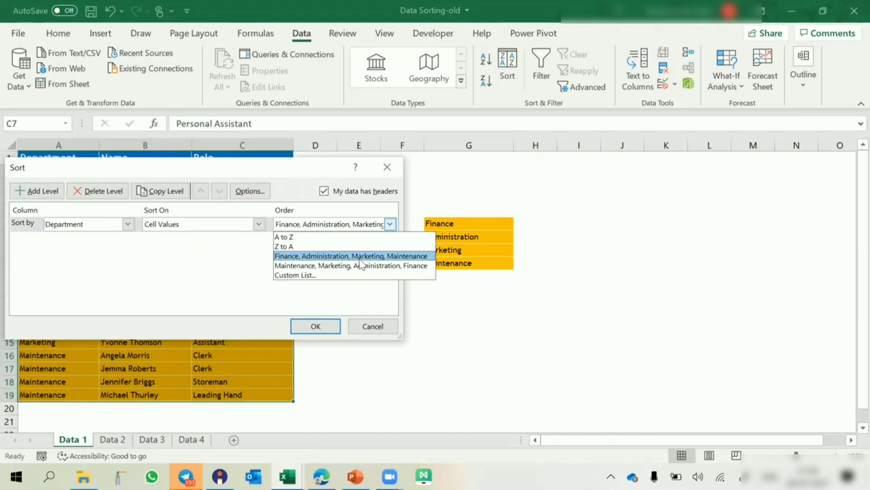
{"action": "left_click", "coordinate": [313, 266]}
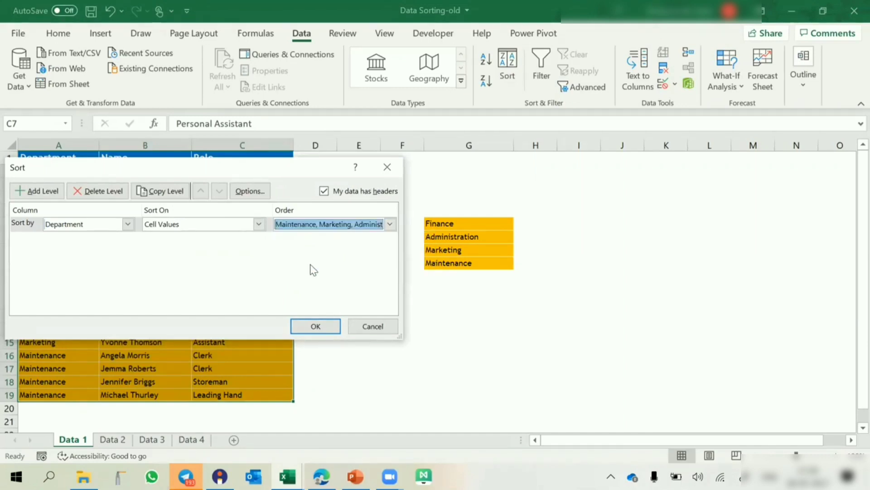
{"action": "left_click", "coordinate": [304, 322]}
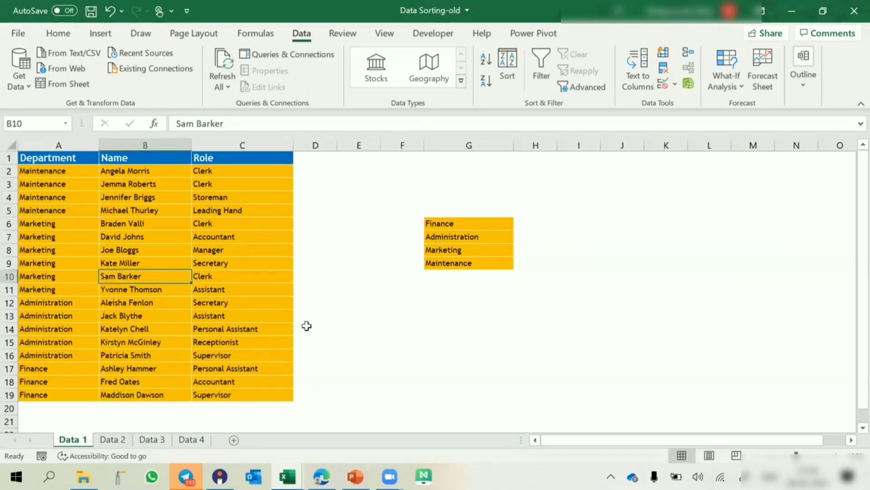
{"action": "left_click", "coordinate": [245, 278]}
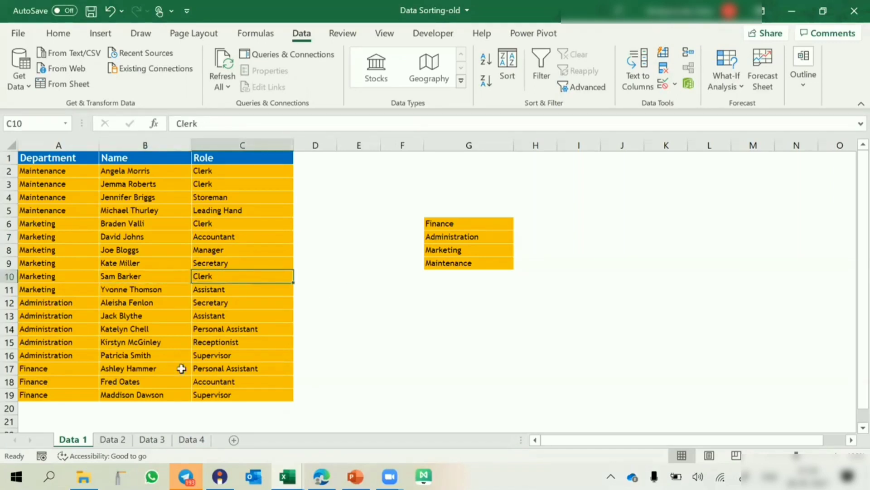
Step: On the Data 2 sheet, delete column H containing the separate list of field names
{"action": "left_click", "coordinate": [115, 441]}
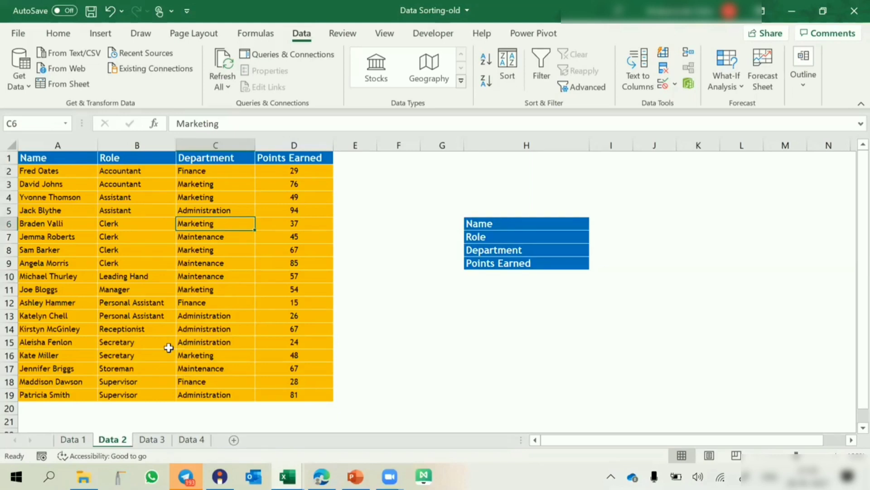
{"action": "left_click", "coordinate": [498, 145]}
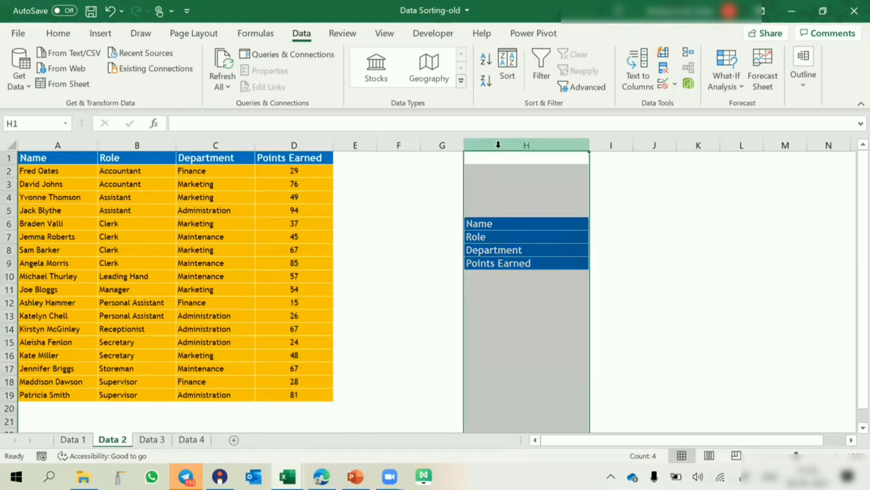
{"action": "left_click", "coordinate": [71, 197]}
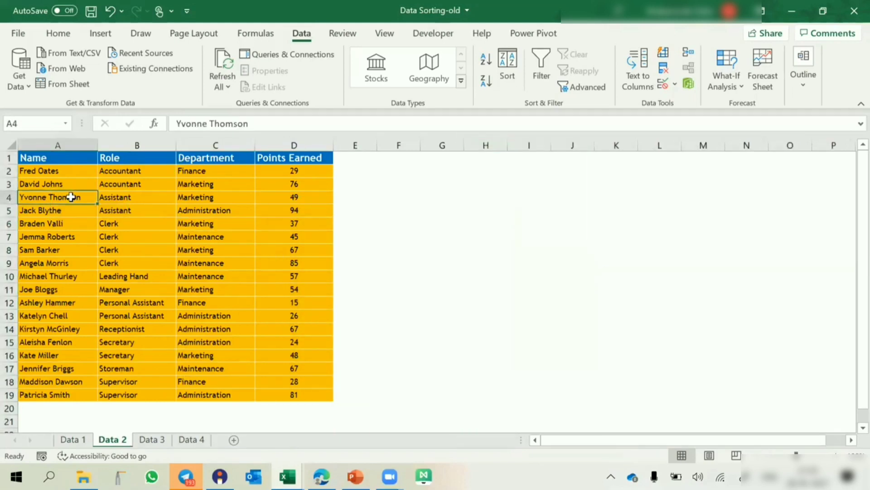
Step: Compare the columns of the Data 2 table with the vertically sorted employee table on Data 1
{"action": "left_click", "coordinate": [130, 197]}
{"action": "left_click", "coordinate": [210, 196]}
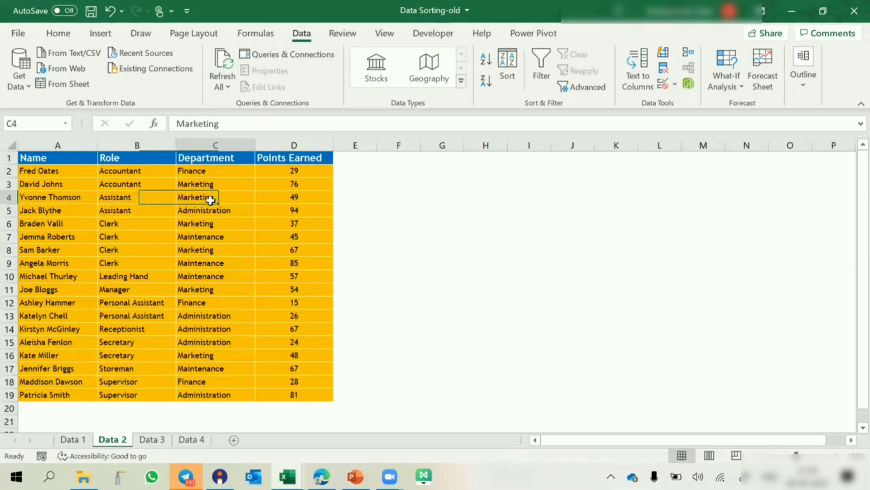
{"action": "left_click", "coordinate": [307, 205]}
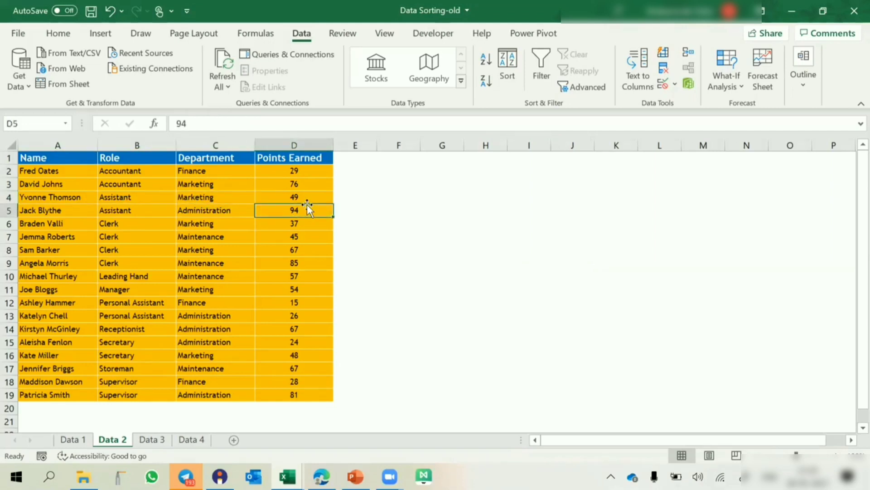
{"action": "left_click", "coordinate": [67, 441]}
{"action": "left_click_drag", "start_coordinate": [142, 157], "coordinate": [128, 301]}
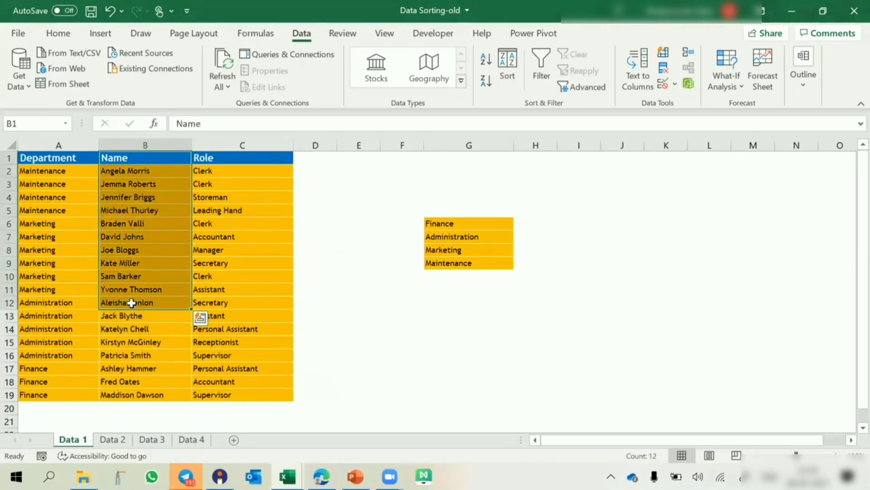
{"action": "left_click", "coordinate": [104, 440]}
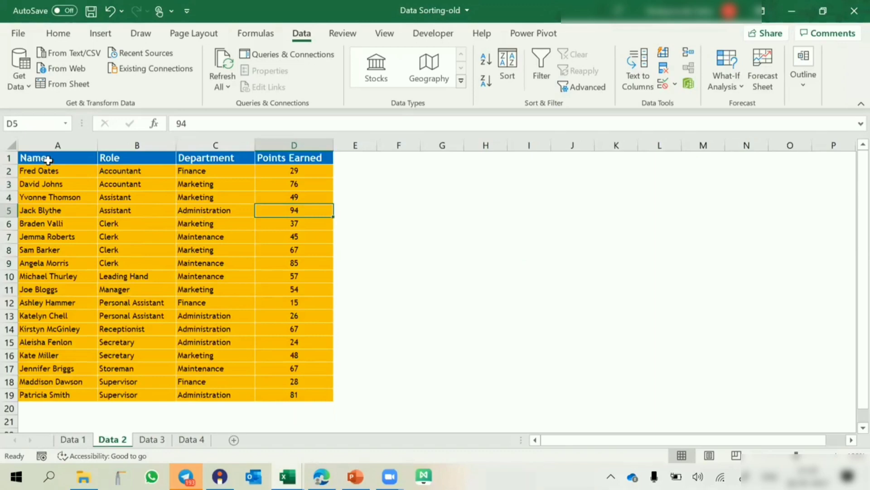
Step: Examine the order of the column headings in row 1 of the Data 2 table
{"action": "left_click_drag", "start_coordinate": [48, 159], "coordinate": [268, 148]}
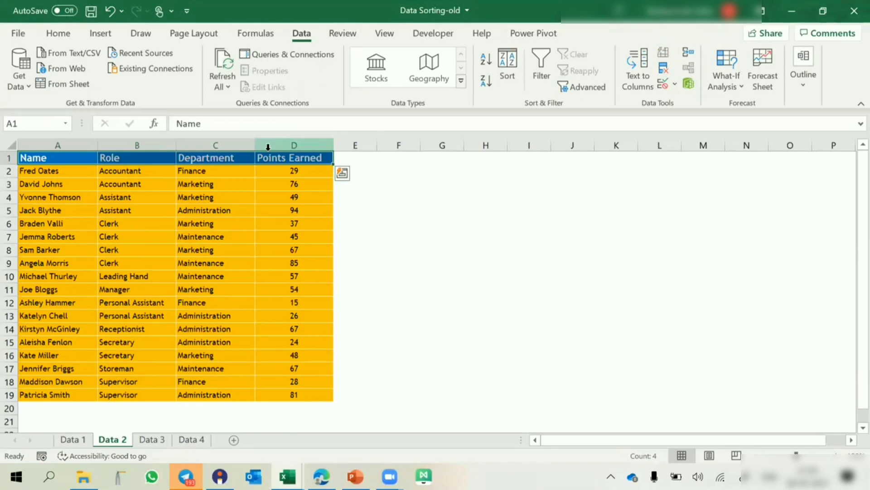
{"action": "left_click", "coordinate": [202, 203]}
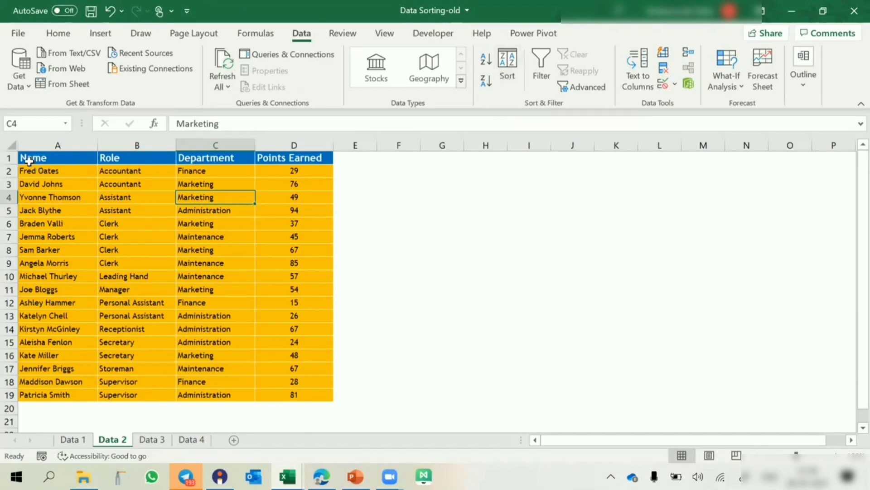
{"action": "left_click_drag", "start_coordinate": [25, 158], "coordinate": [305, 158]}
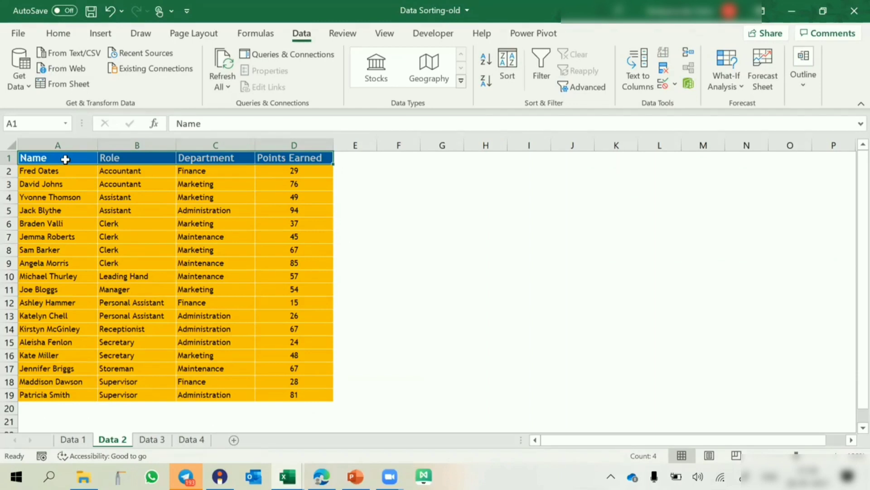
{"action": "left_click", "coordinate": [220, 159]}
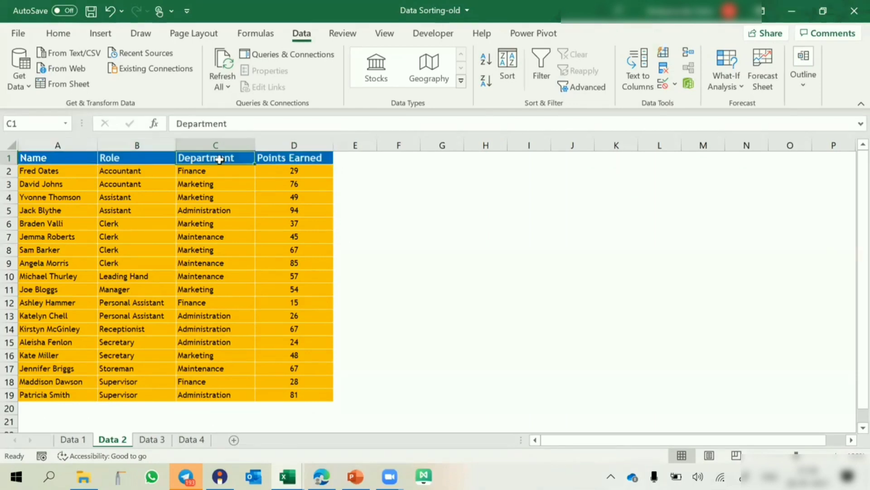
{"action": "left_click", "coordinate": [81, 159]}
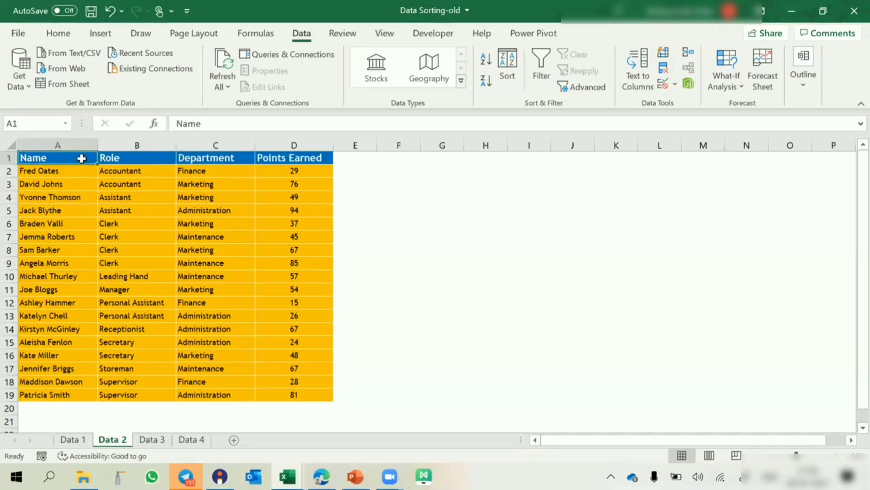
{"action": "left_click", "coordinate": [257, 156]}
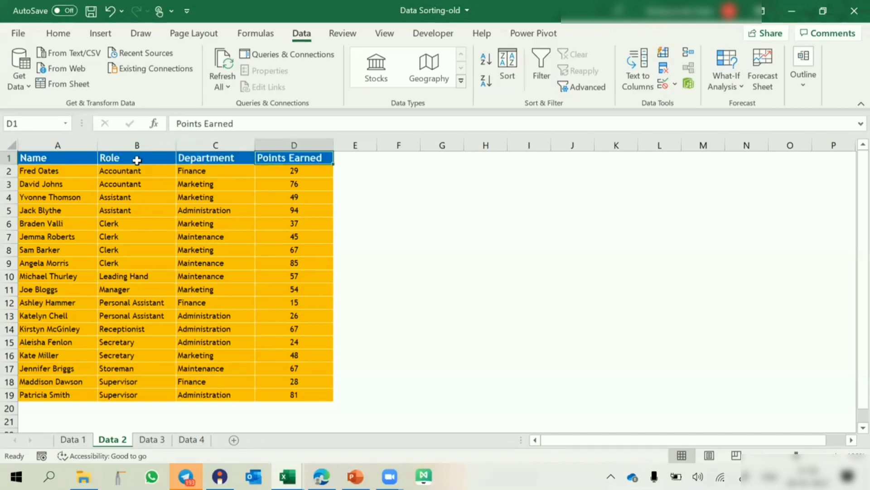
{"action": "left_click", "coordinate": [201, 163]}
{"action": "left_click", "coordinate": [68, 157]}
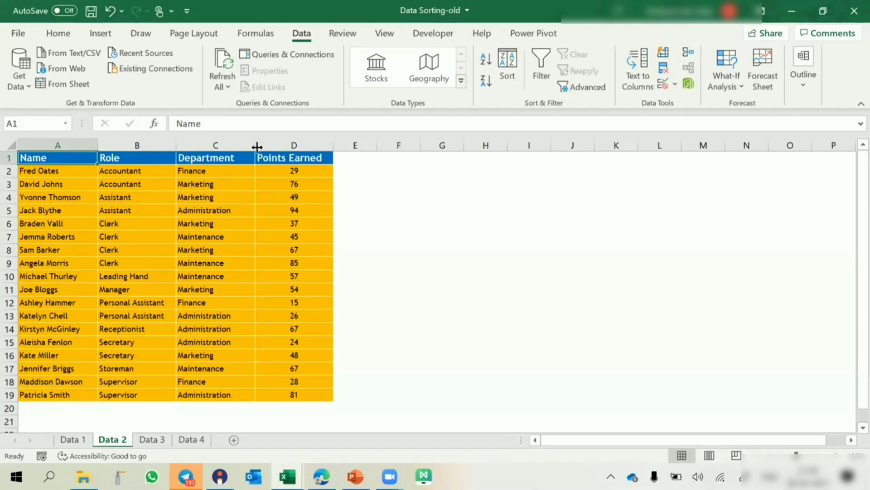
Step: Open the sort settings for the Data 2 table and change the sort orientation to left to right
{"action": "left_click", "coordinate": [201, 225]}
{"action": "left_click", "coordinate": [507, 75]}
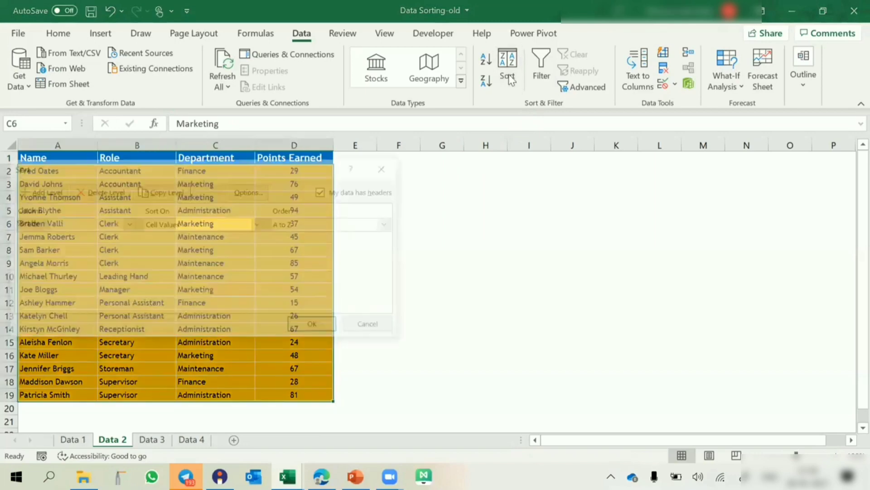
{"action": "left_click_drag", "start_coordinate": [210, 170], "coordinate": [441, 122]}
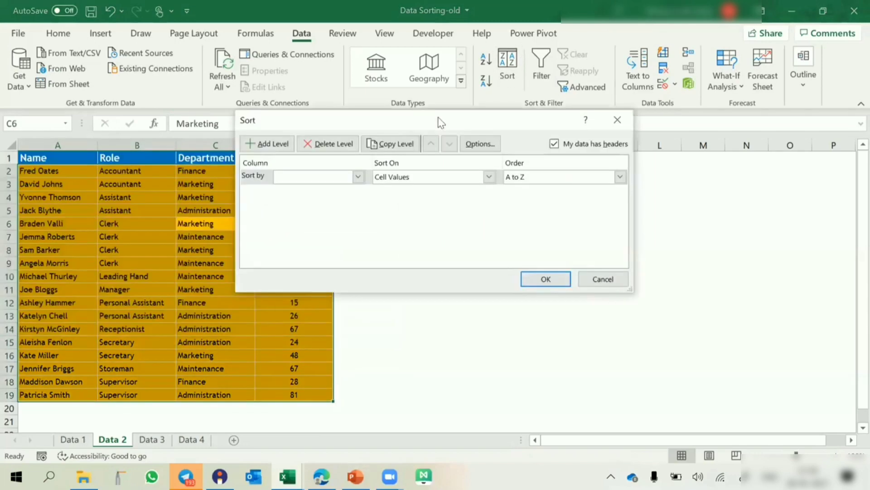
{"action": "left_click", "coordinate": [485, 147]}
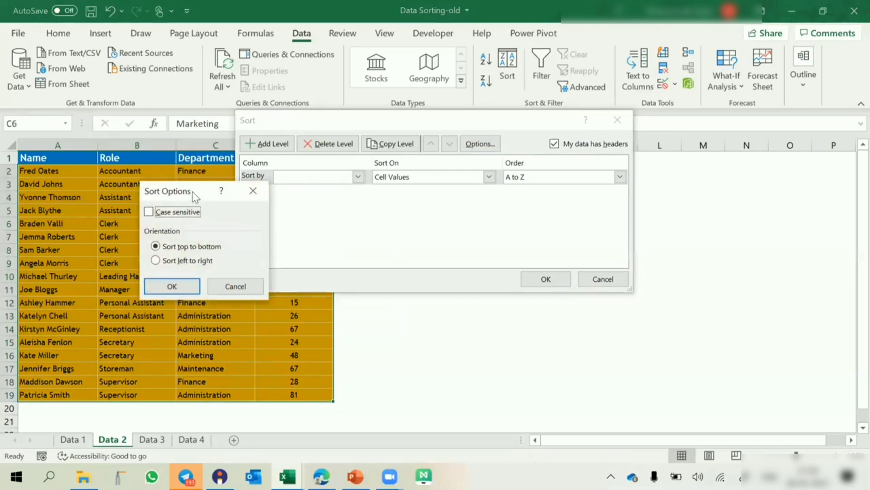
{"action": "left_click_drag", "start_coordinate": [196, 195], "coordinate": [482, 151]}
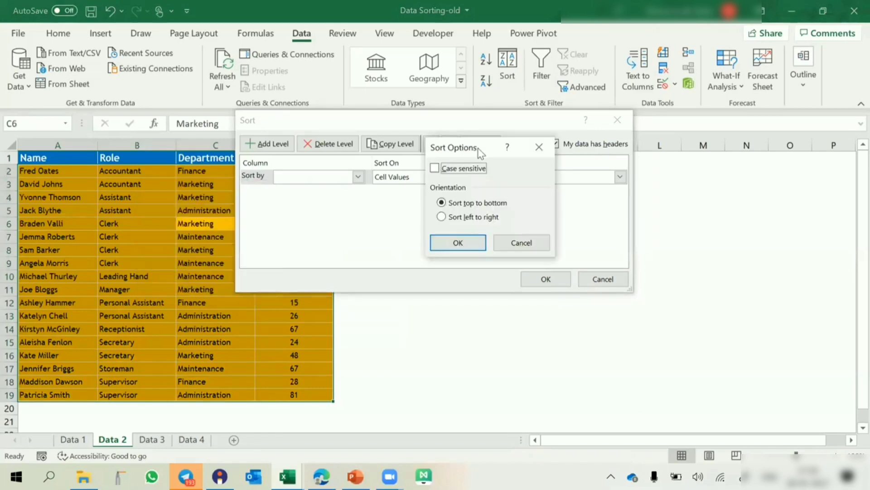
{"action": "left_click", "coordinate": [450, 218]}
{"action": "left_click", "coordinate": [455, 242]}
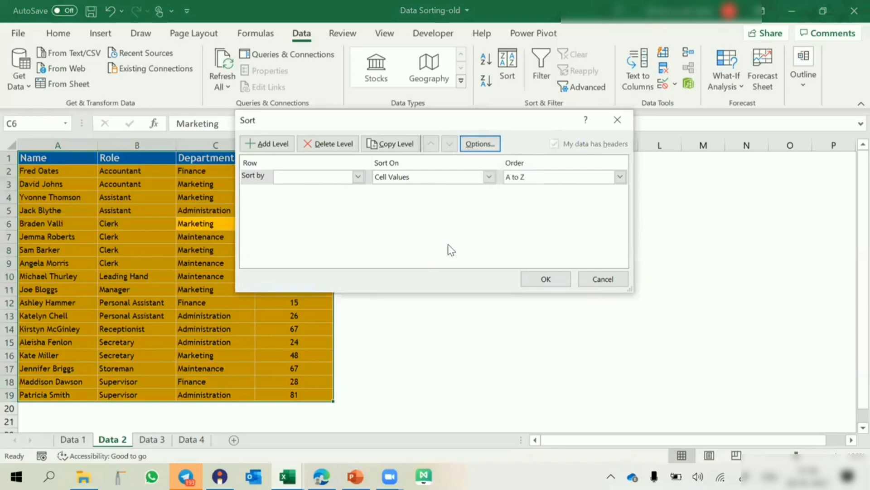
Step: Sort the Data 2 columns by Row 1 cell values in A to Z order
{"action": "left_click", "coordinate": [325, 178]}
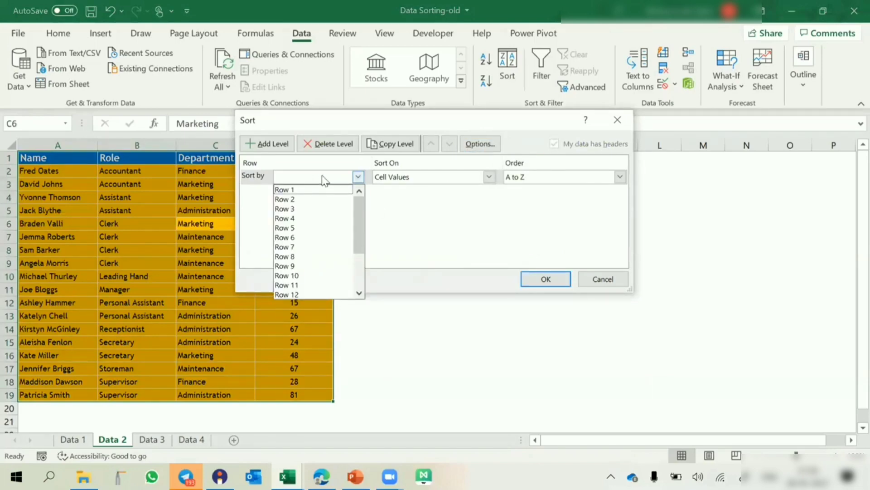
{"action": "left_click", "coordinate": [296, 190]}
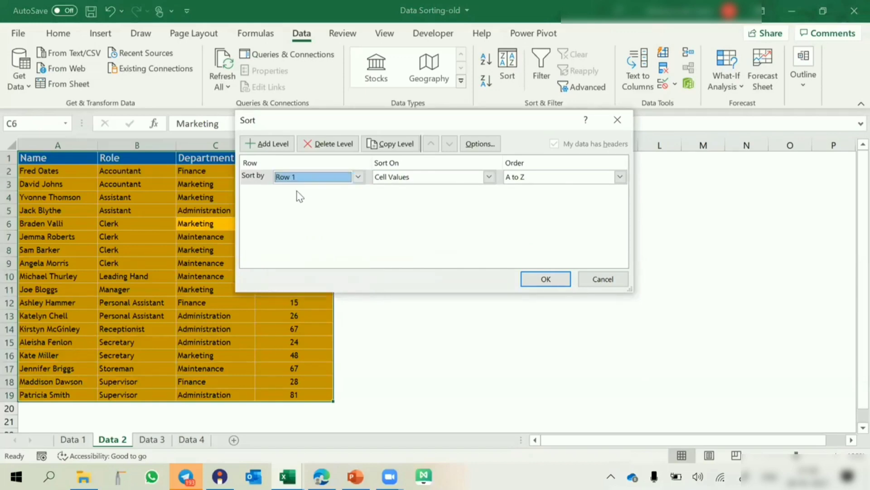
{"action": "left_click", "coordinate": [551, 278]}
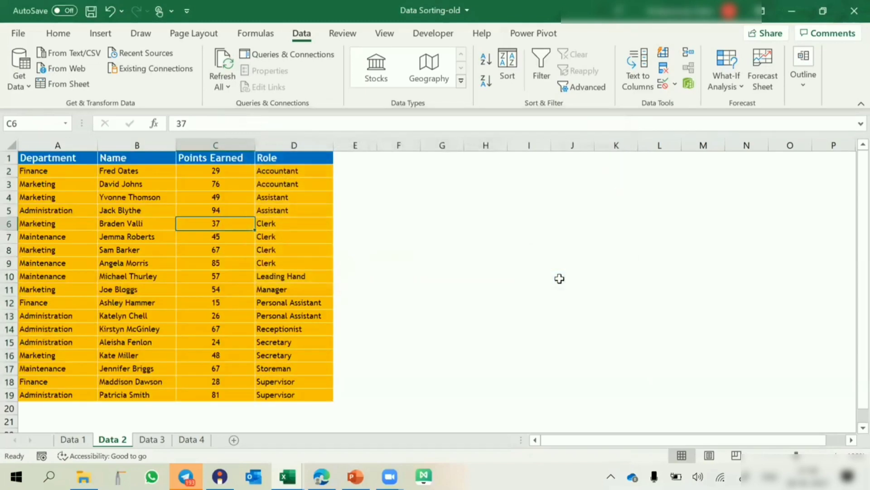
Step: Review the rearranged columns and their headings in the Data 2 table, checking that the Department data moved with its heading
{"action": "left_click", "coordinate": [45, 136]}
{"action": "left_click", "coordinate": [138, 144]}
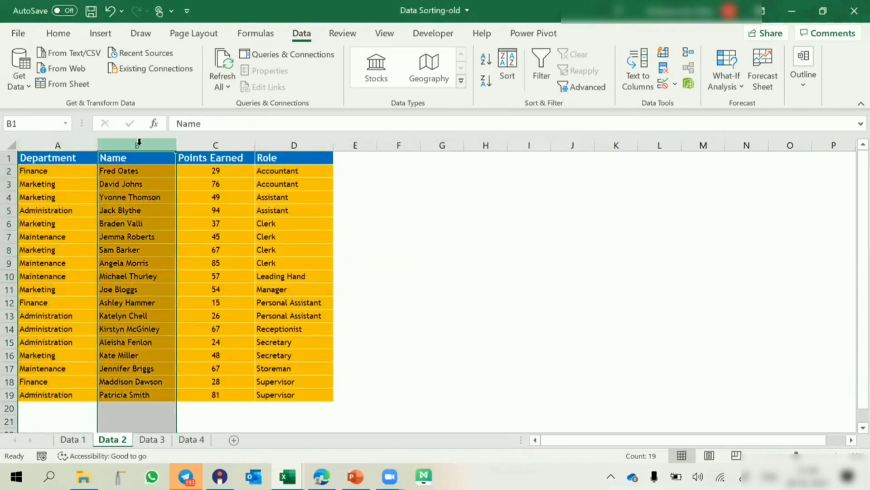
{"action": "left_click", "coordinate": [211, 143]}
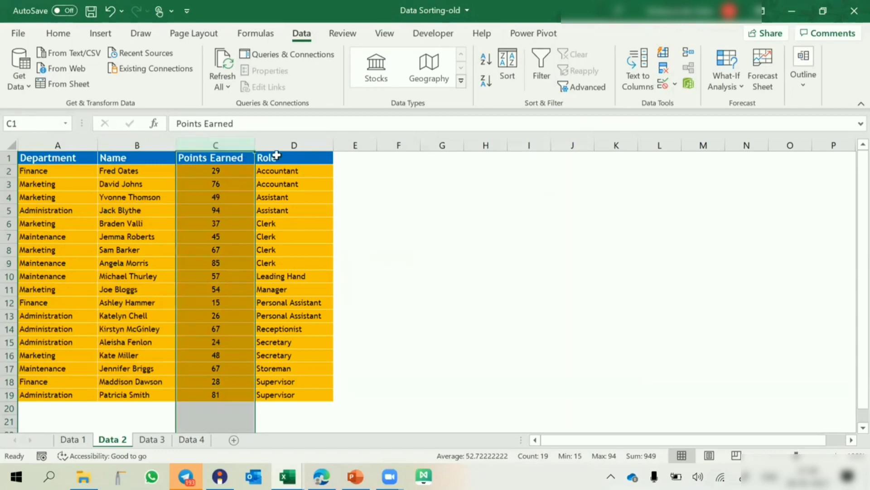
{"action": "left_click", "coordinate": [294, 146]}
{"action": "left_click_drag", "start_coordinate": [71, 158], "coordinate": [275, 152]}
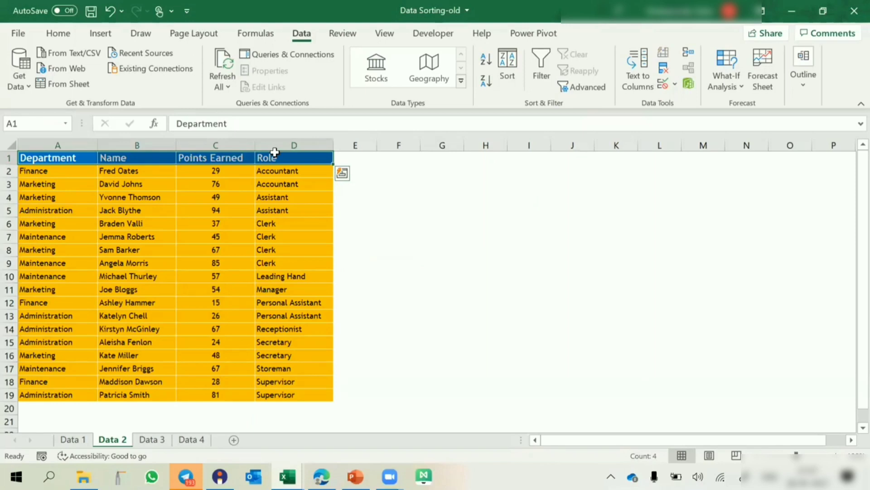
{"action": "left_click_drag", "start_coordinate": [45, 158], "coordinate": [21, 395]}
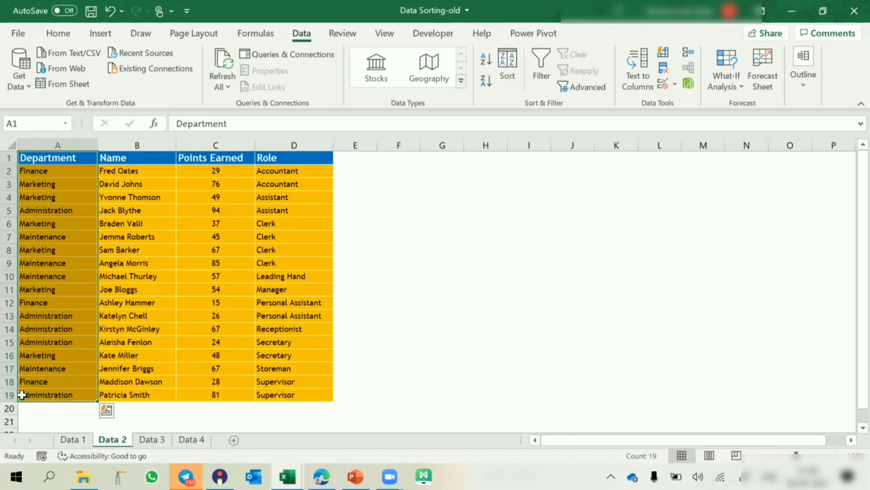
{"action": "left_click", "coordinate": [219, 202]}
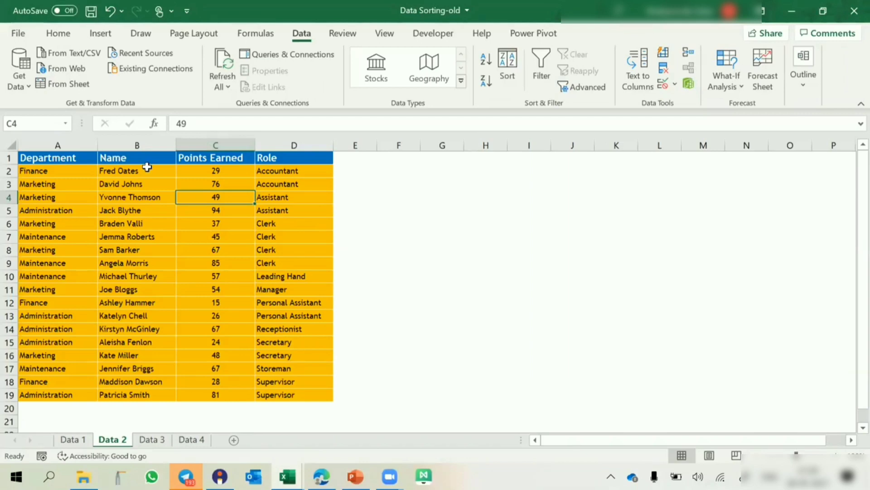
Step: Copy the Name heading to H7 and the Role heading to H8 as the start of a custom column order
{"action": "left_click", "coordinate": [135, 159]}
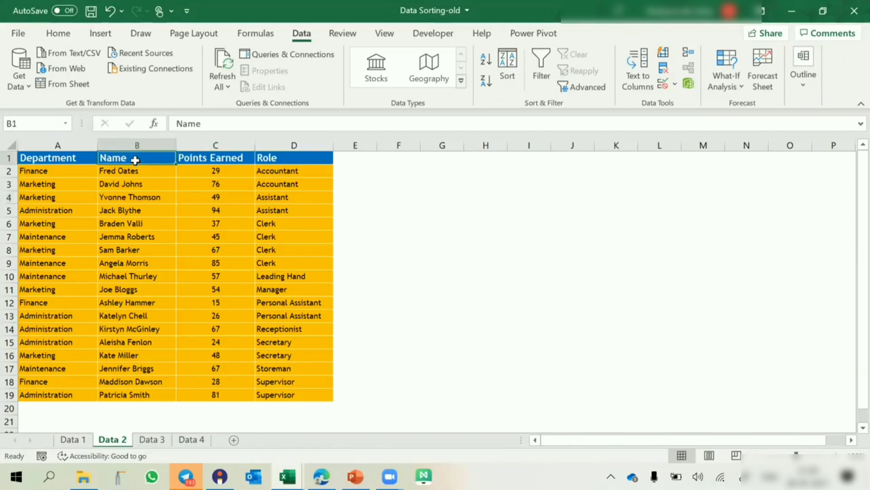
{"action": "key", "text": "ctrl+c"}
{"action": "left_click", "coordinate": [493, 232]}
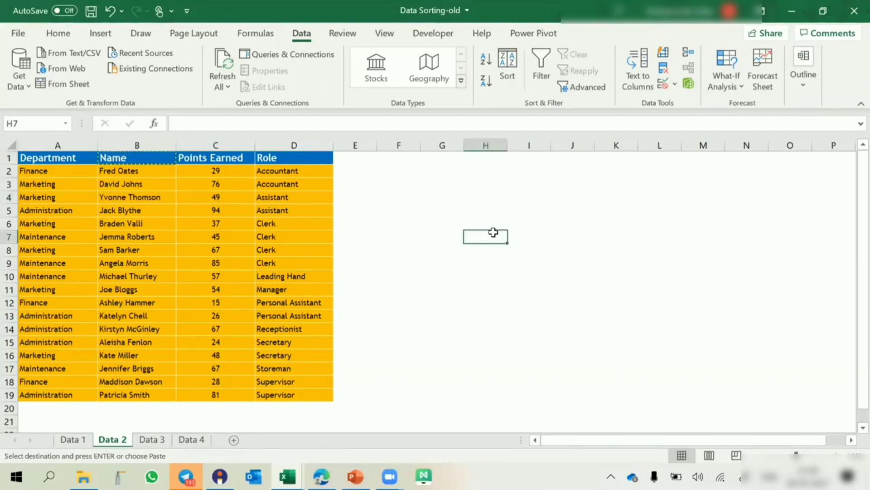
{"action": "key", "text": "ctrl+v"}
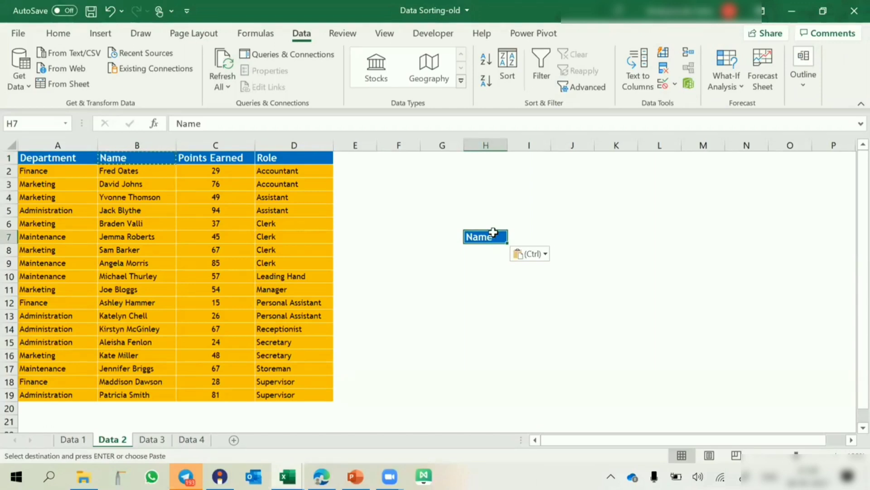
{"action": "left_click", "coordinate": [68, 157]}
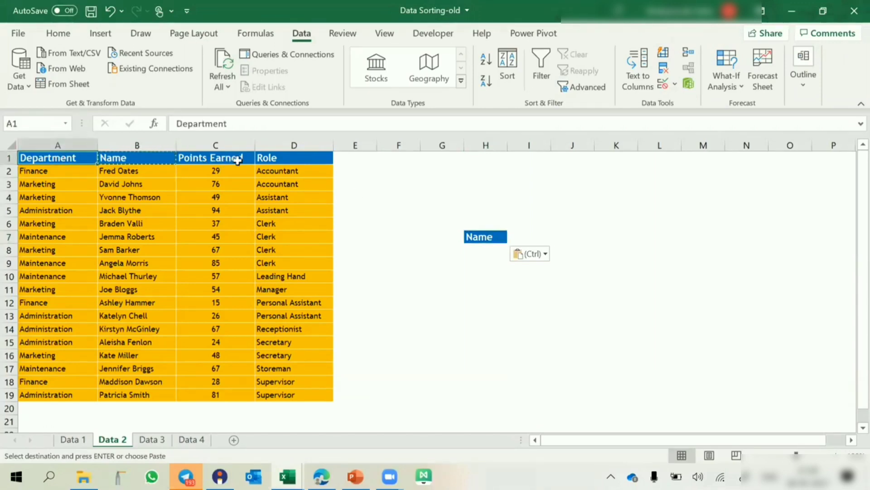
{"action": "left_click", "coordinate": [281, 157]}
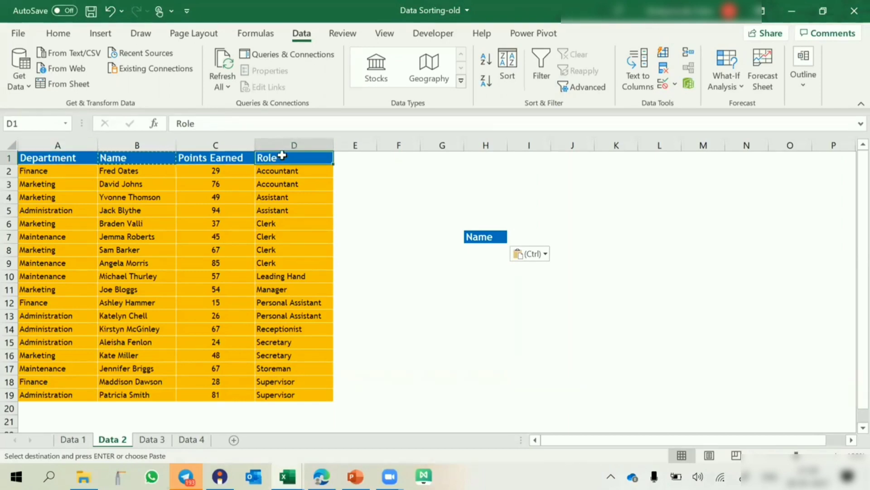
{"action": "key", "text": "ctrl+c"}
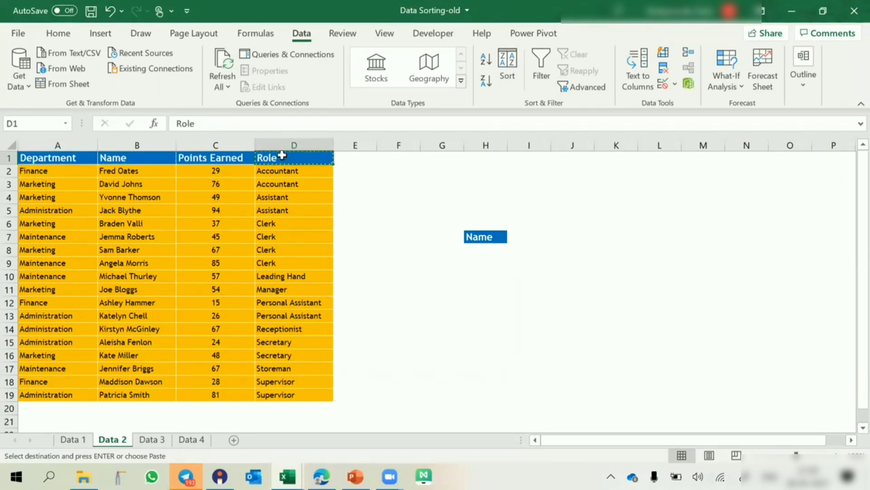
{"action": "left_click", "coordinate": [485, 250]}
{"action": "key", "text": "ctrl+v"}
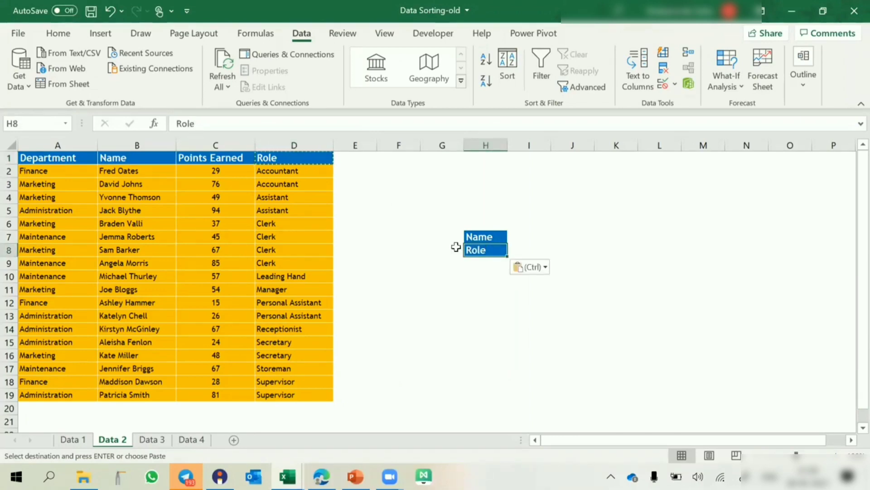
Step: Copy the Department heading to H9 and the Points Earned heading to H10, and widen column H to fit them
{"action": "left_click", "coordinate": [77, 157]}
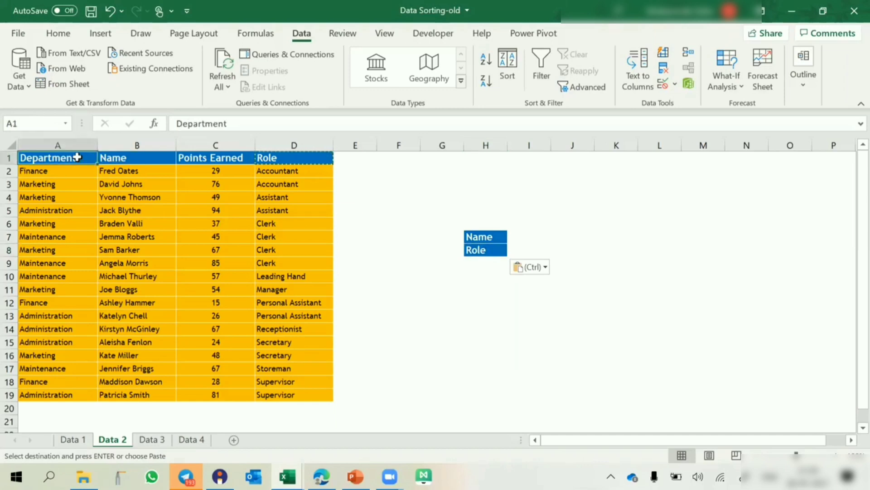
{"action": "key", "text": "ctrl+c"}
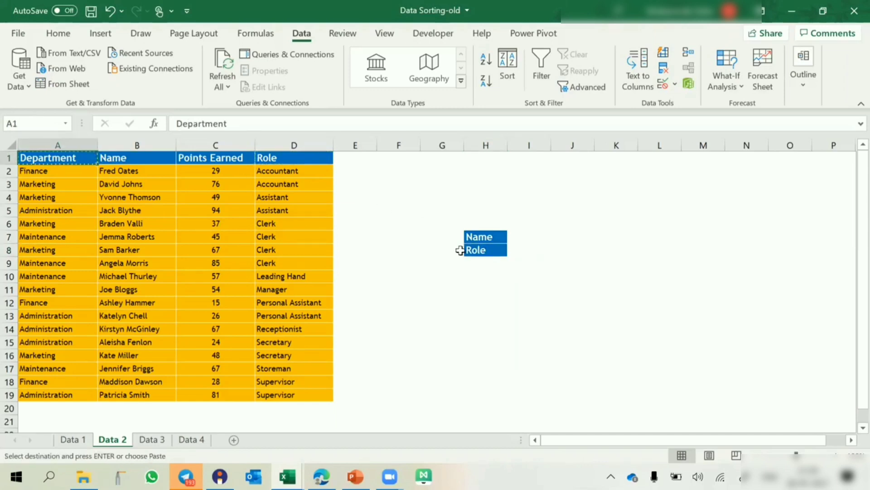
{"action": "left_click", "coordinate": [473, 261]}
{"action": "key", "text": "ctrl+v"}
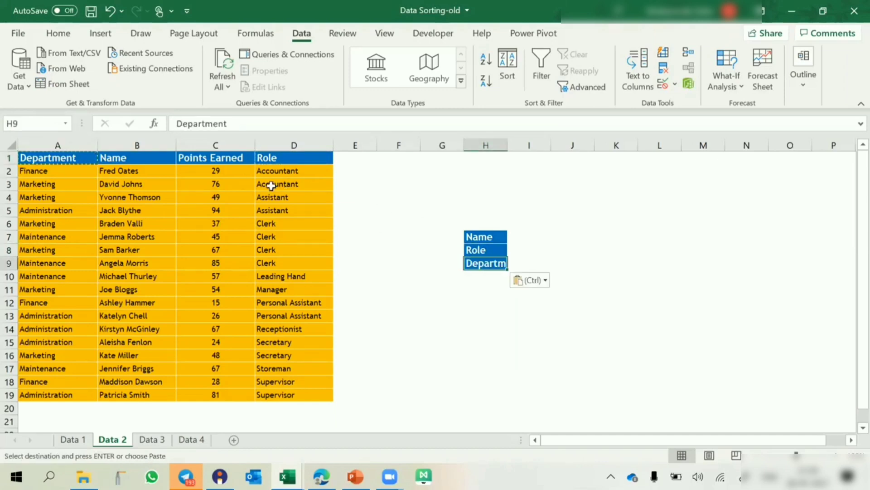
{"action": "left_click", "coordinate": [230, 157]}
{"action": "key", "text": "ctrl+c"}
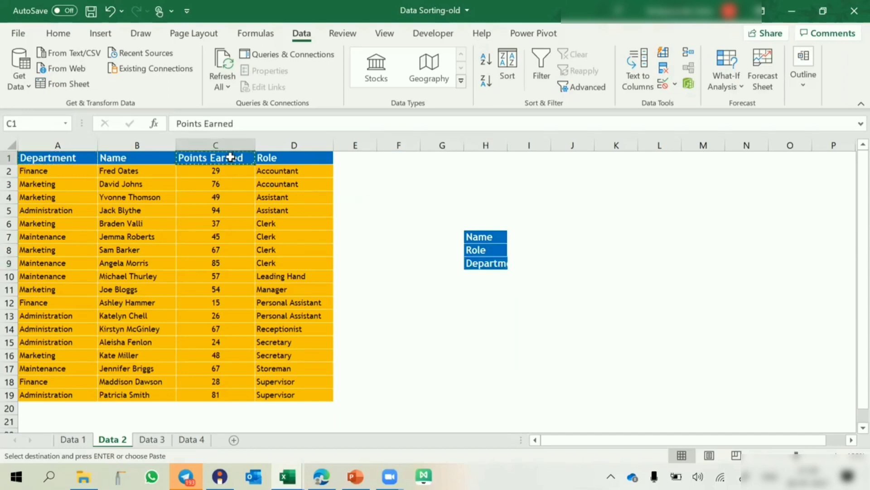
{"action": "left_click", "coordinate": [476, 273]}
{"action": "key", "text": "ctrl+v"}
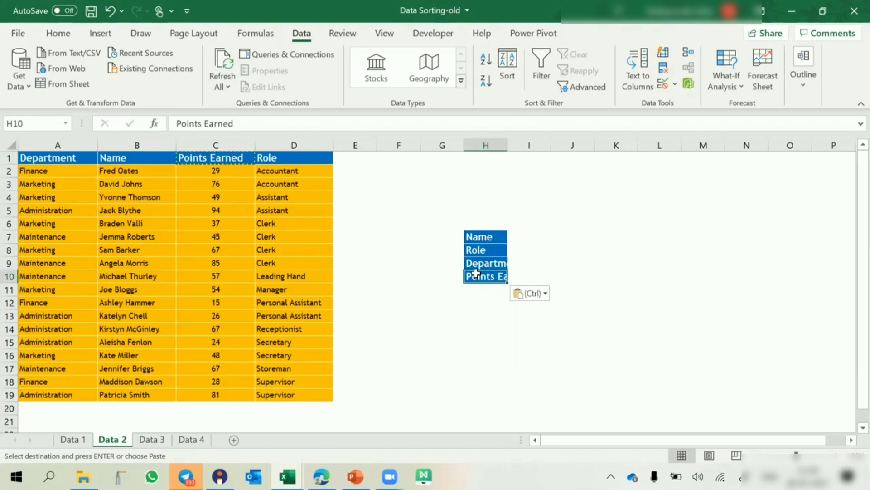
{"action": "left_click_drag", "start_coordinate": [508, 145], "coordinate": [564, 143]}
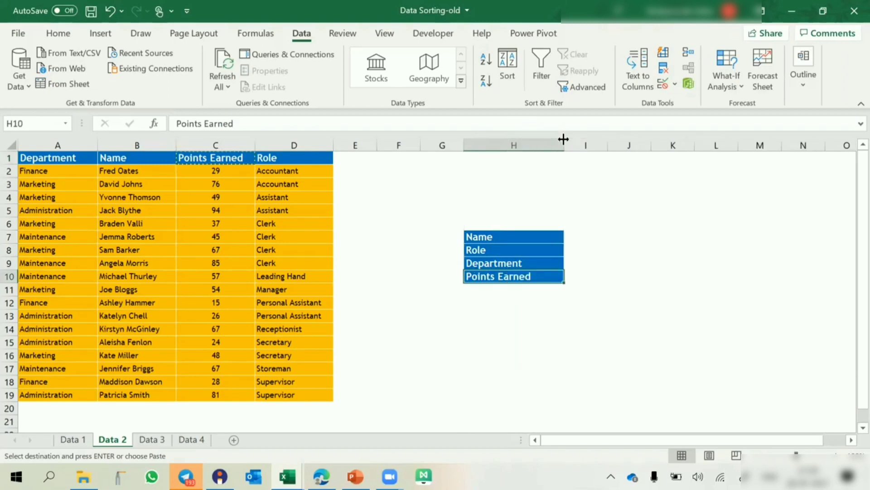
{"action": "left_click", "coordinate": [603, 222]}
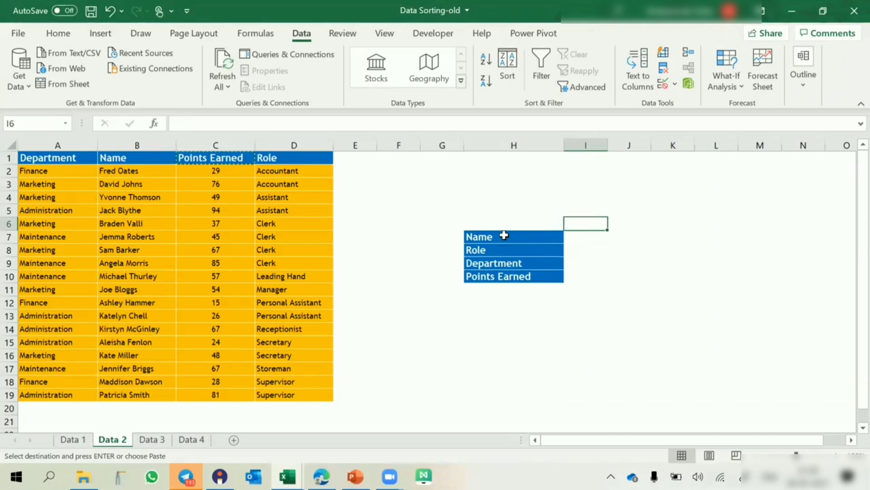
Step: Import the headings in H7:H10 as a new custom list in the advanced Excel options
{"action": "left_click_drag", "start_coordinate": [503, 235], "coordinate": [504, 274]}
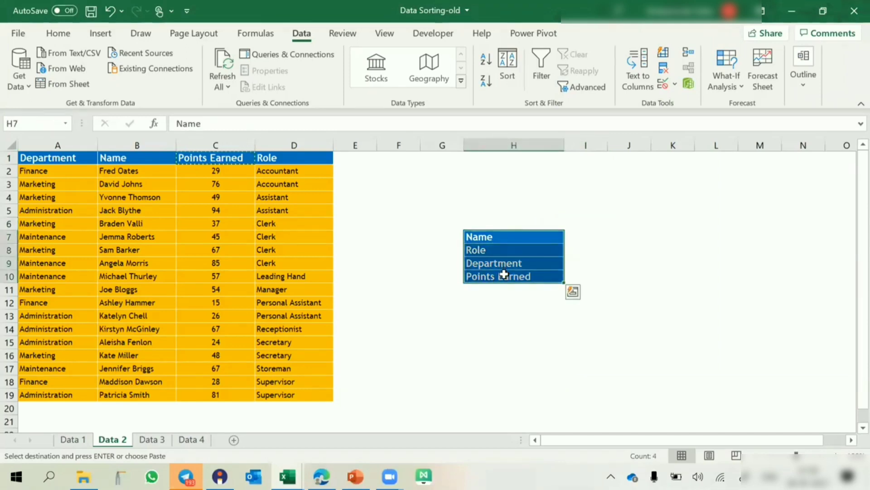
{"action": "left_click_drag", "start_coordinate": [487, 237], "coordinate": [479, 275]}
{"action": "key", "text": "alt+f"}
{"action": "key", "text": "t"}
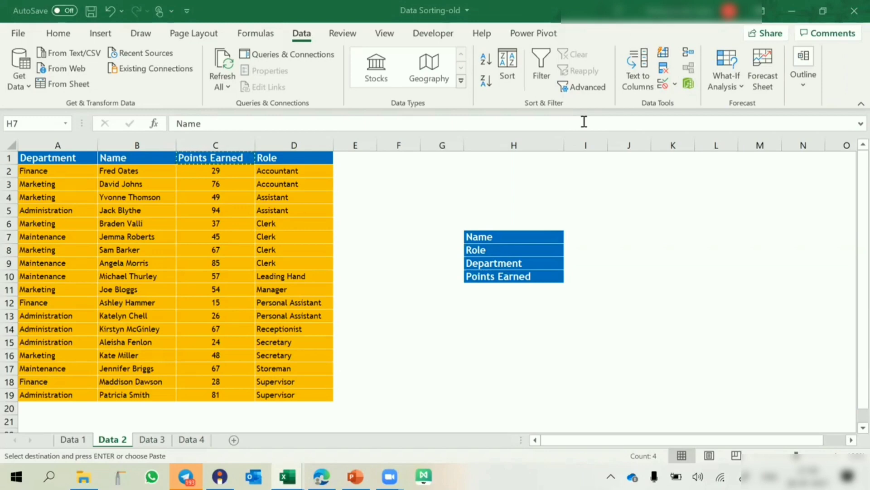
{"action": "left_click", "coordinate": [496, 232]}
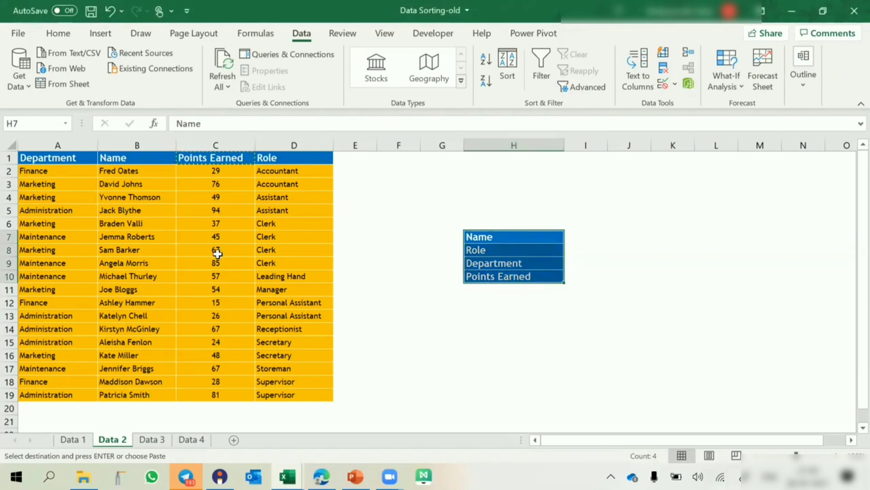
{"action": "key", "text": "alt+t"}
{"action": "key", "text": "o"}
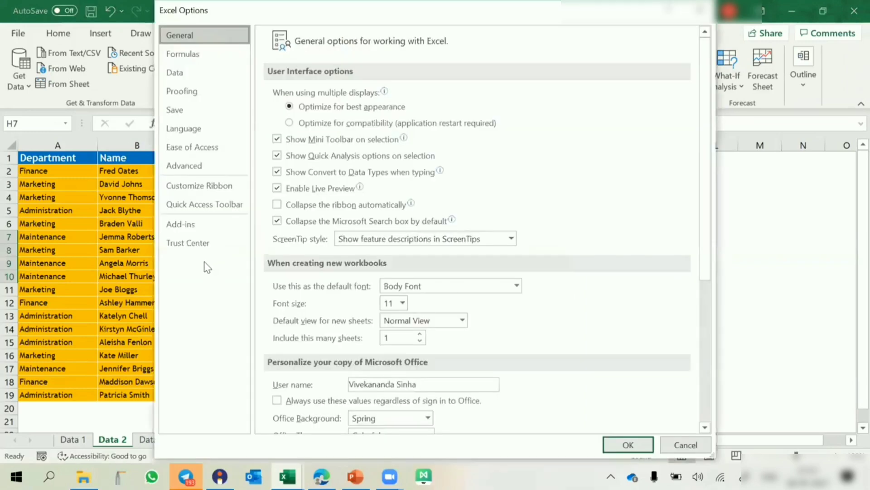
{"action": "left_click", "coordinate": [184, 165]}
{"action": "scroll", "coordinate": [352, 210], "scroll_direction": "down", "scroll_amount": 20}
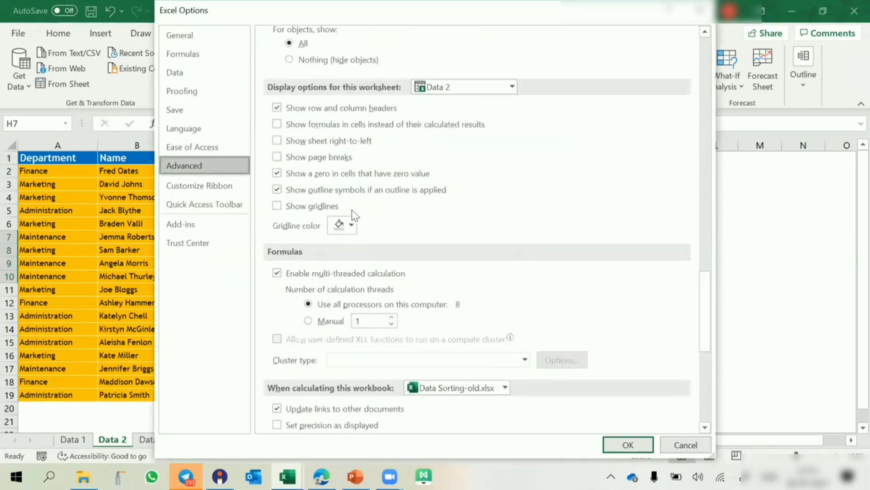
{"action": "left_click", "coordinate": [508, 290]}
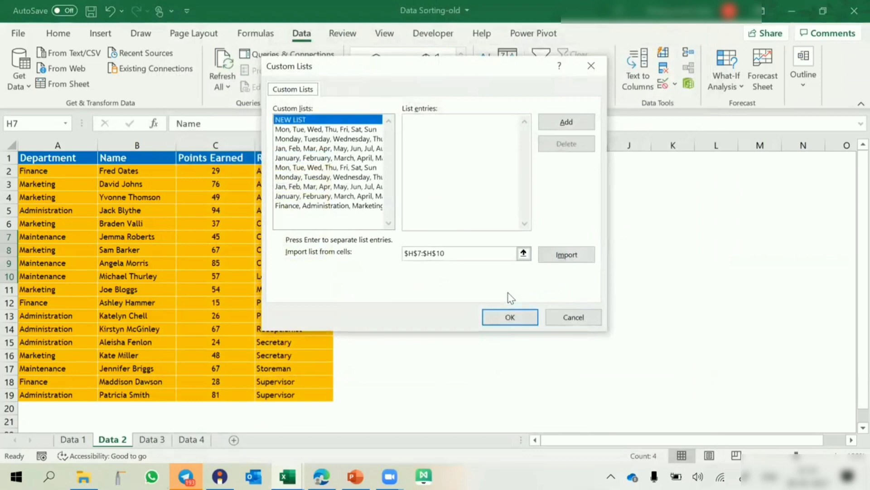
{"action": "left_click", "coordinate": [562, 256]}
{"action": "left_click", "coordinate": [520, 319]}
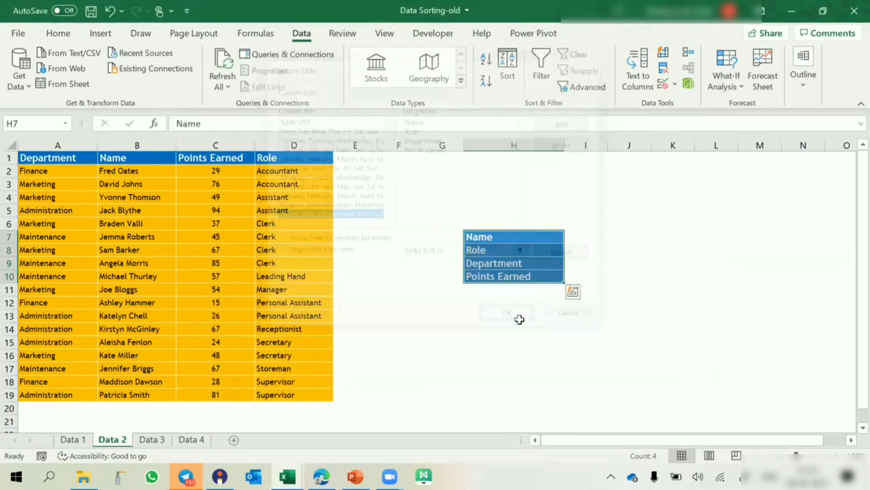
Step: Sort the Data 2 columns by Row 1 cell values using the custom list Name, Role, Department, Points Earned
{"action": "left_click", "coordinate": [157, 250]}
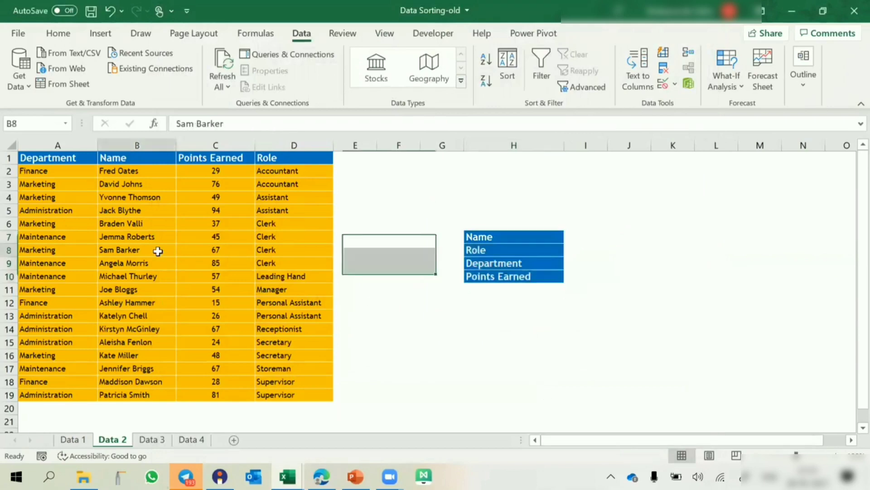
{"action": "left_click", "coordinate": [508, 68]}
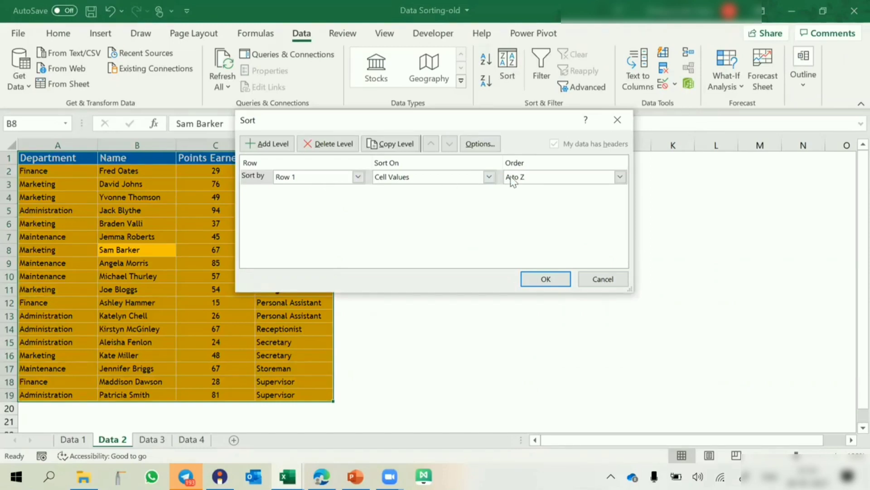
{"action": "left_click", "coordinate": [328, 177]}
{"action": "left_click", "coordinate": [328, 176]}
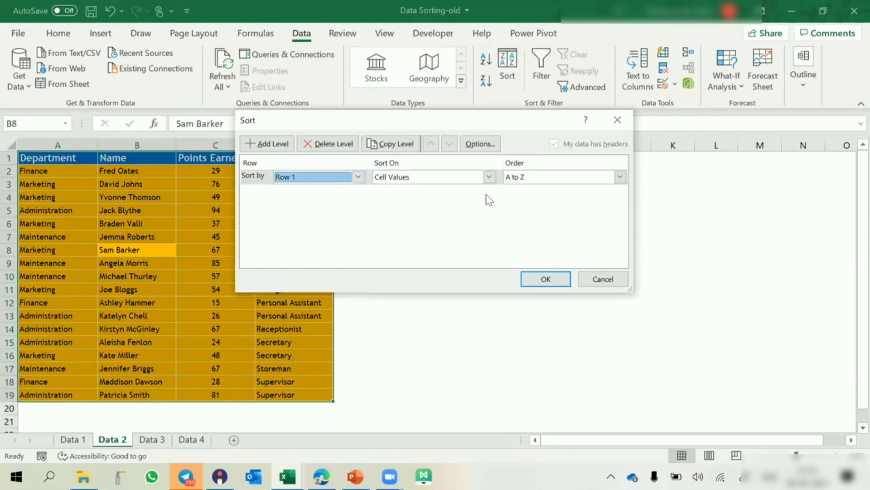
{"action": "left_click", "coordinate": [518, 181]}
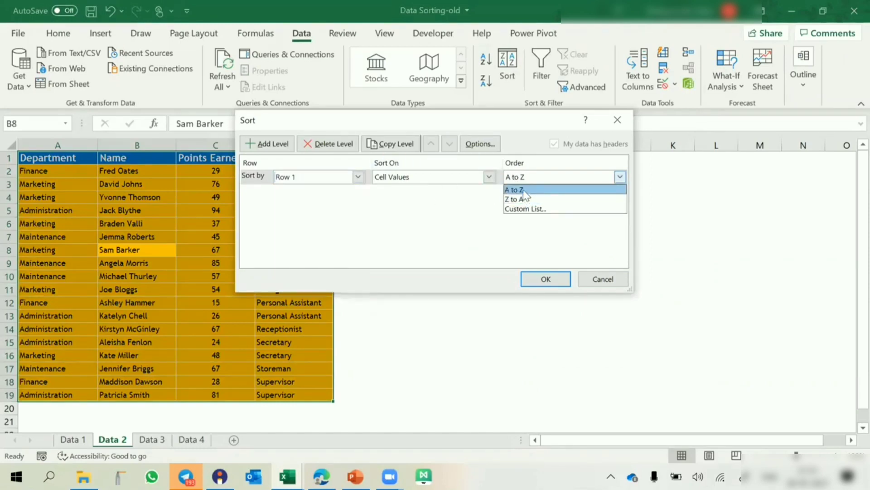
{"action": "left_click", "coordinate": [517, 209]}
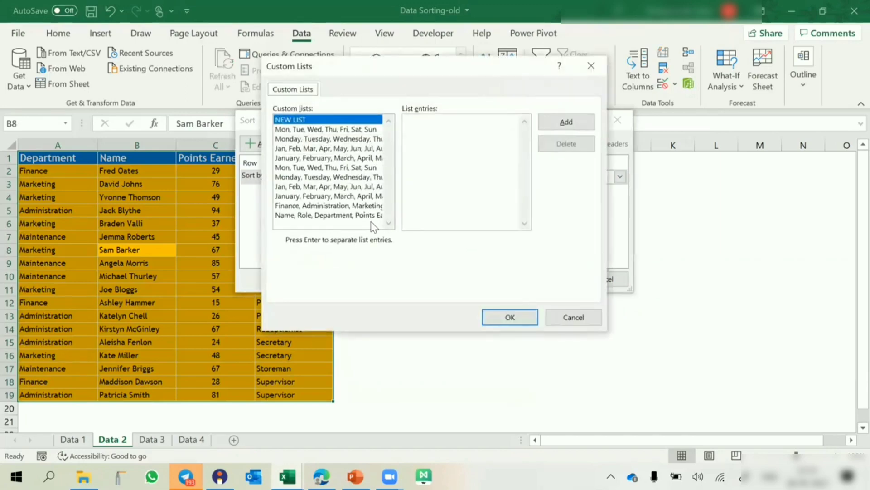
{"action": "left_click", "coordinate": [347, 216]}
{"action": "left_click", "coordinate": [504, 317]}
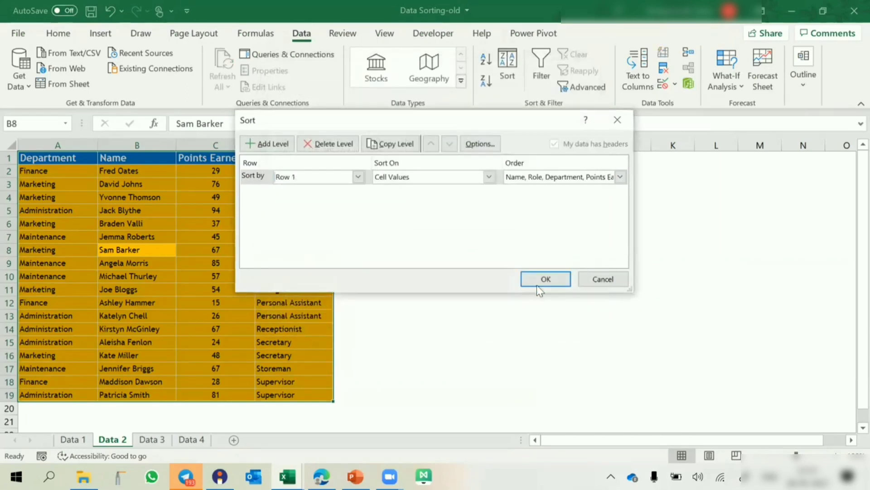
{"action": "left_click", "coordinate": [544, 278]}
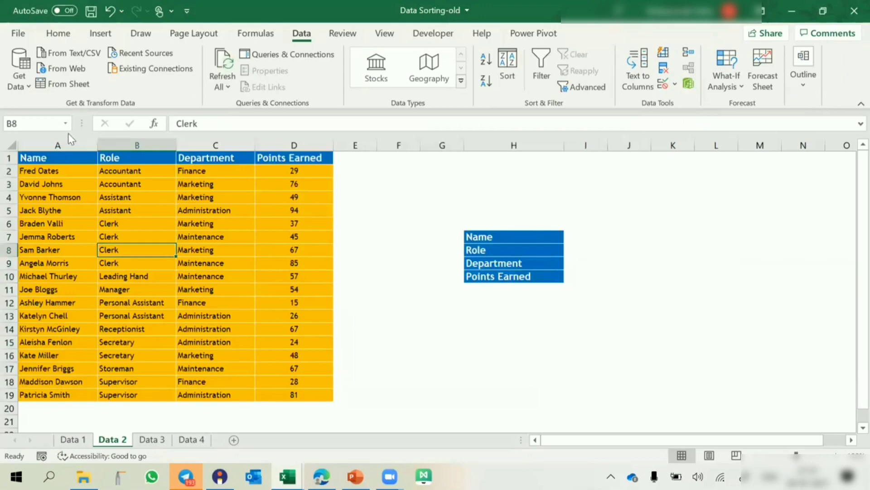
{"action": "left_click_drag", "start_coordinate": [59, 144], "coordinate": [220, 150]}
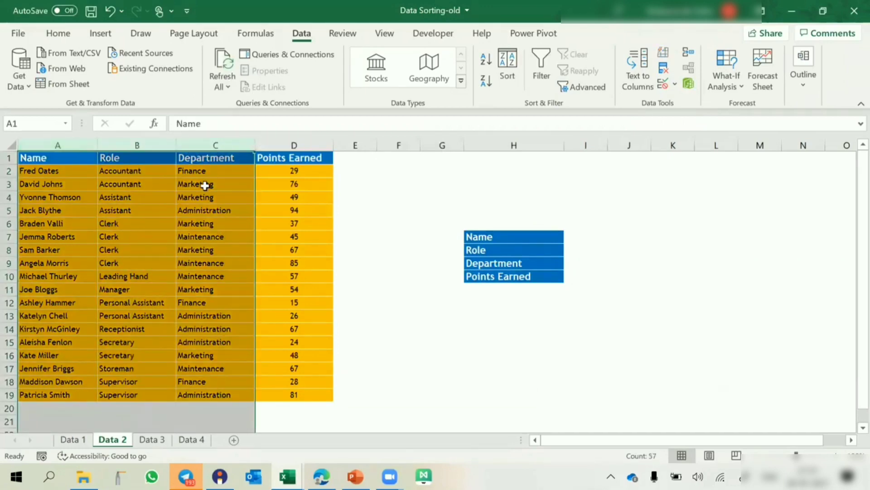
{"action": "left_click", "coordinate": [205, 185]}
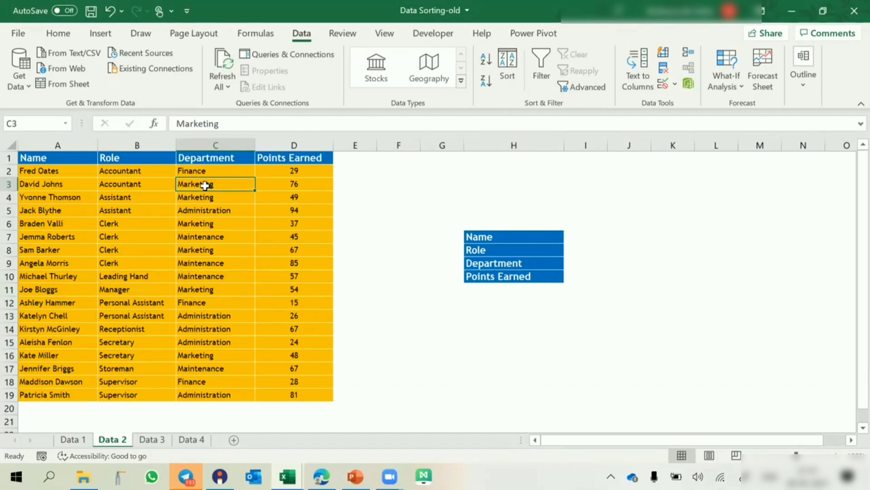
Step: Go to the Data 3 sheet and examine its Department, Name and Role columns
{"action": "left_click", "coordinate": [151, 440]}
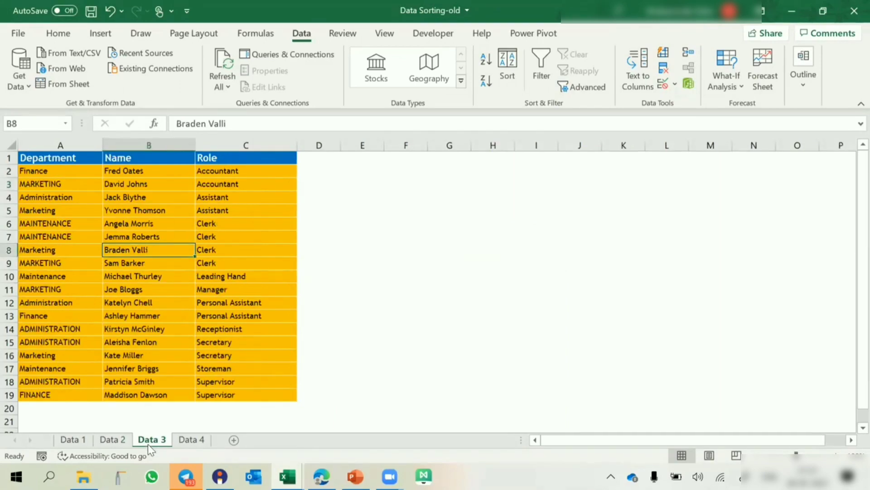
{"action": "left_click", "coordinate": [64, 144]}
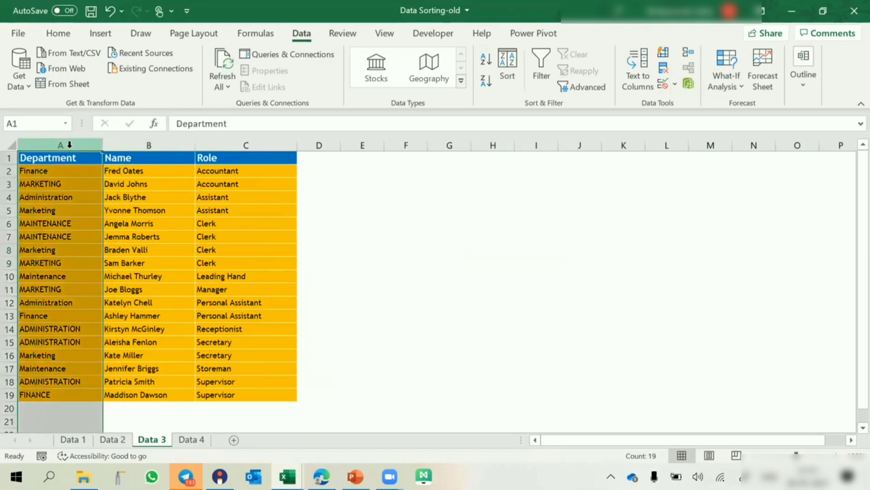
{"action": "left_click", "coordinate": [123, 144]}
{"action": "left_click", "coordinate": [212, 143]}
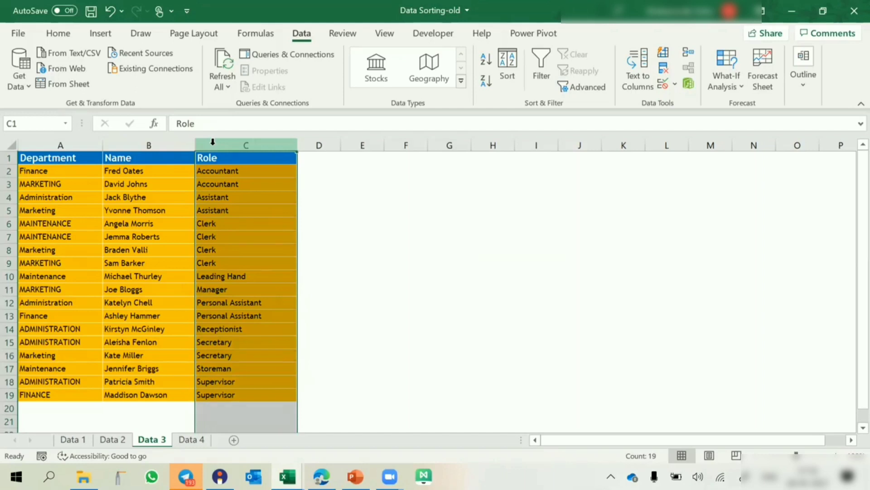
{"action": "left_click", "coordinate": [94, 143]}
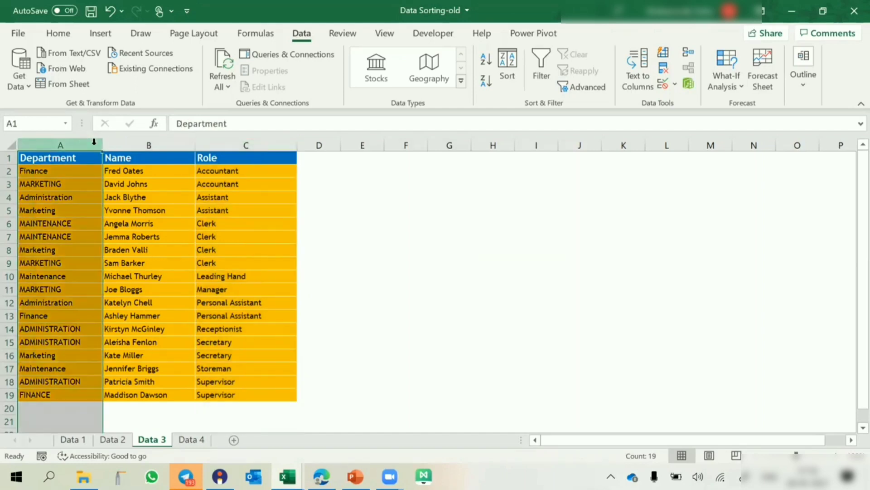
{"action": "left_click", "coordinate": [122, 144]}
{"action": "left_click", "coordinate": [146, 199]}
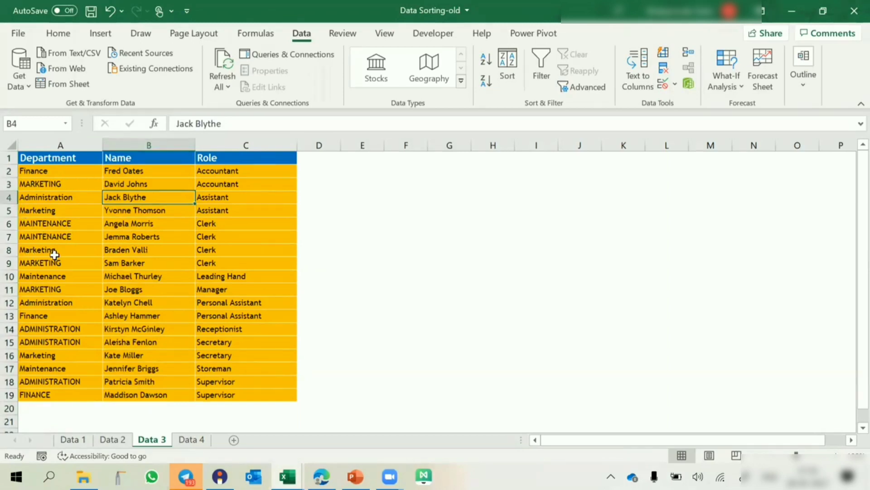
Step: Sort the Data 3 table by Department on cell values from A to Z
{"action": "left_click", "coordinate": [500, 77]}
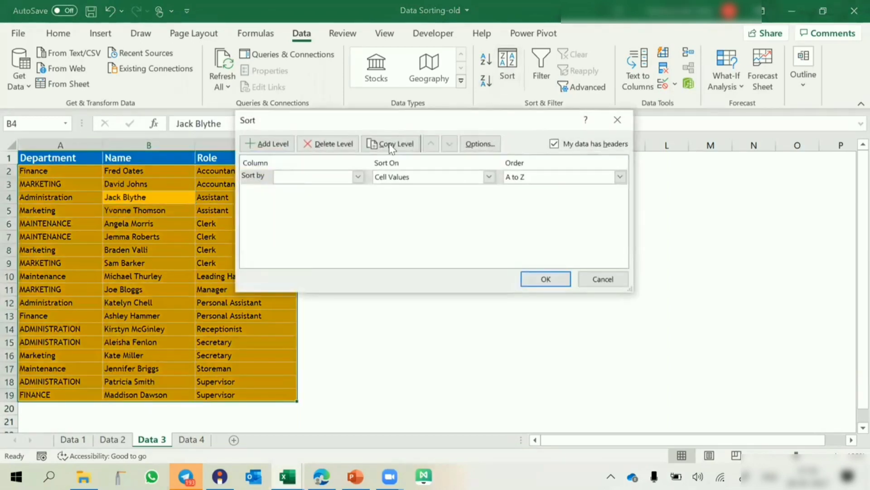
{"action": "left_click", "coordinate": [467, 144]}
{"action": "left_click", "coordinate": [475, 145]}
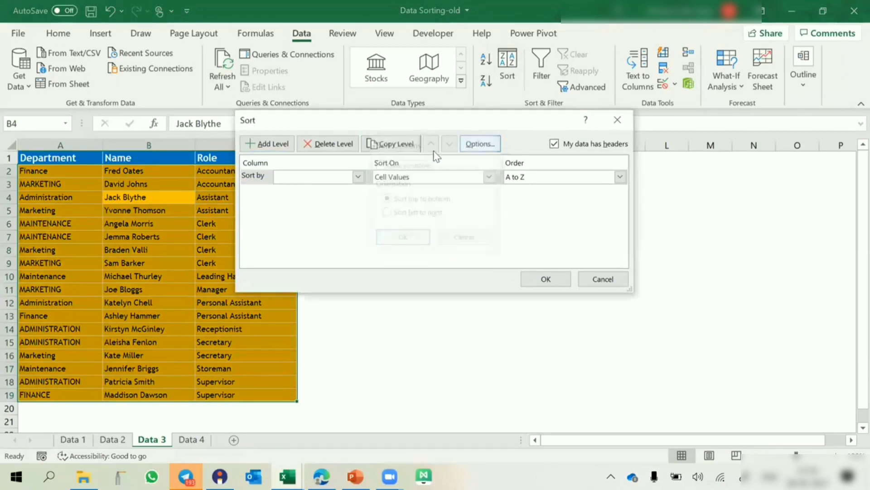
{"action": "left_click", "coordinate": [327, 177]}
{"action": "left_click", "coordinate": [310, 190]}
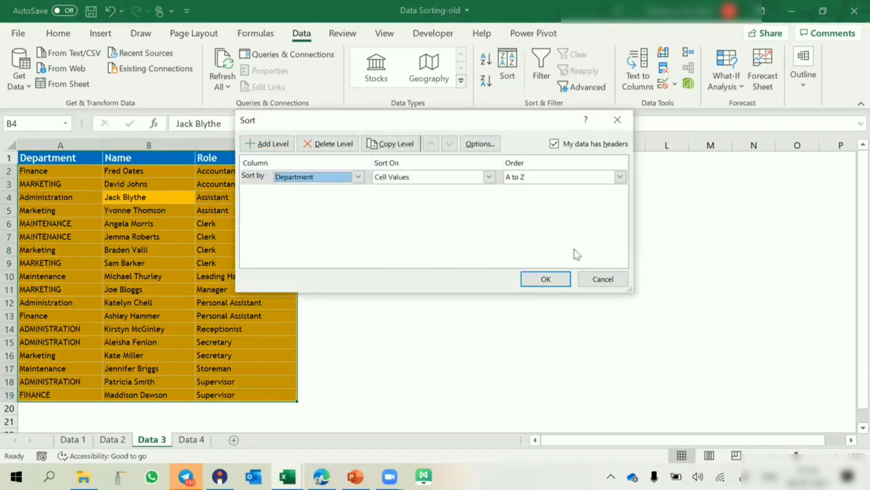
{"action": "left_click", "coordinate": [547, 278]}
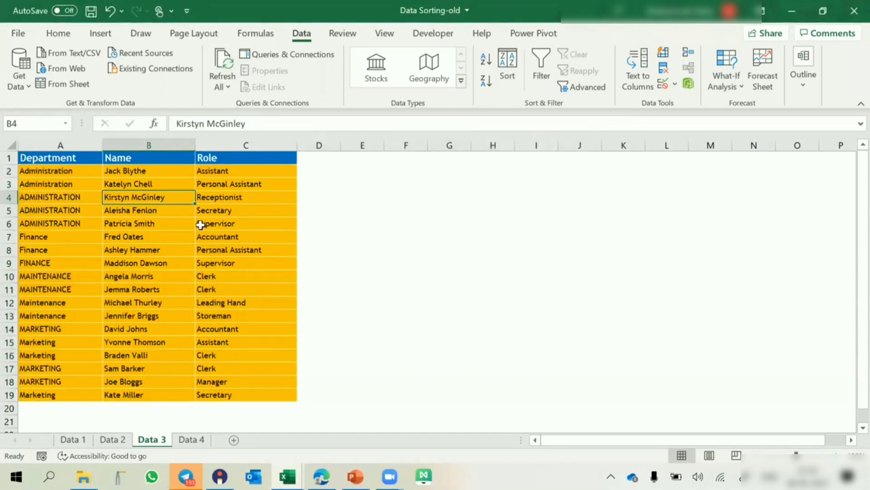
Step: Examine how uppercase and mixed-case department names are ordered within each group of the sorted Department column
{"action": "left_click_drag", "start_coordinate": [73, 175], "coordinate": [47, 393]}
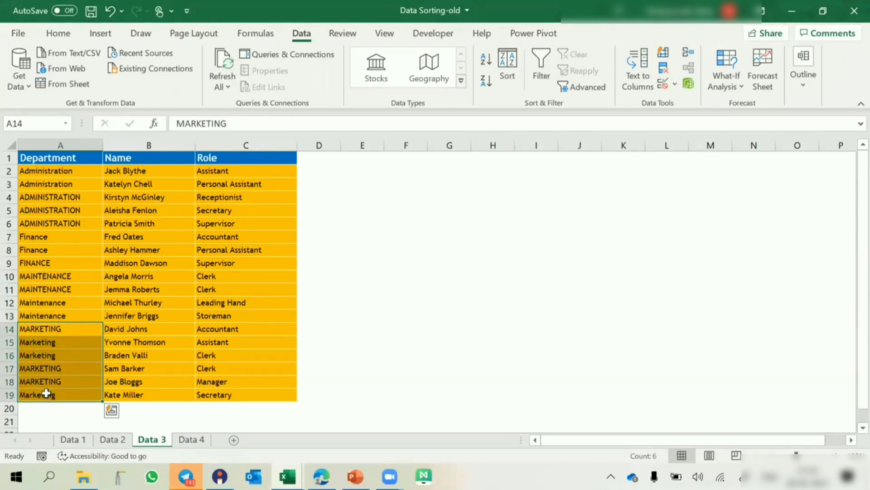
{"action": "left_click", "coordinate": [150, 238]}
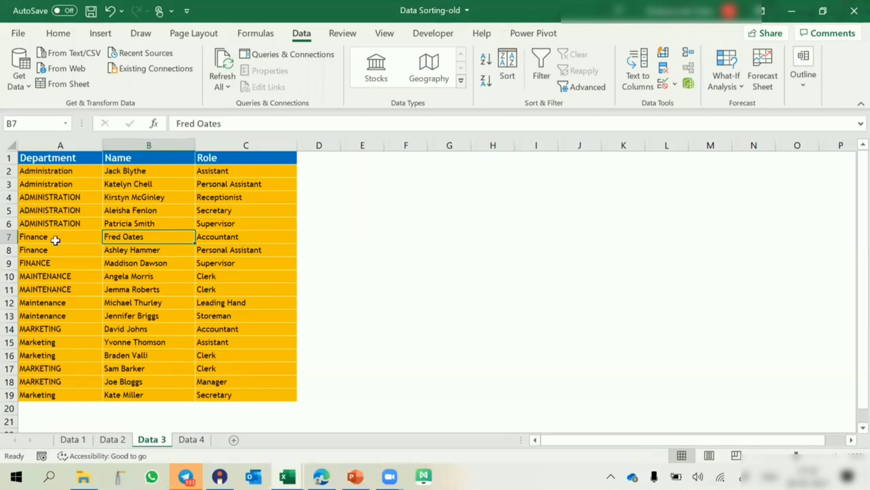
{"action": "left_click", "coordinate": [41, 328]}
{"action": "left_click_drag", "start_coordinate": [41, 328], "coordinate": [42, 390]}
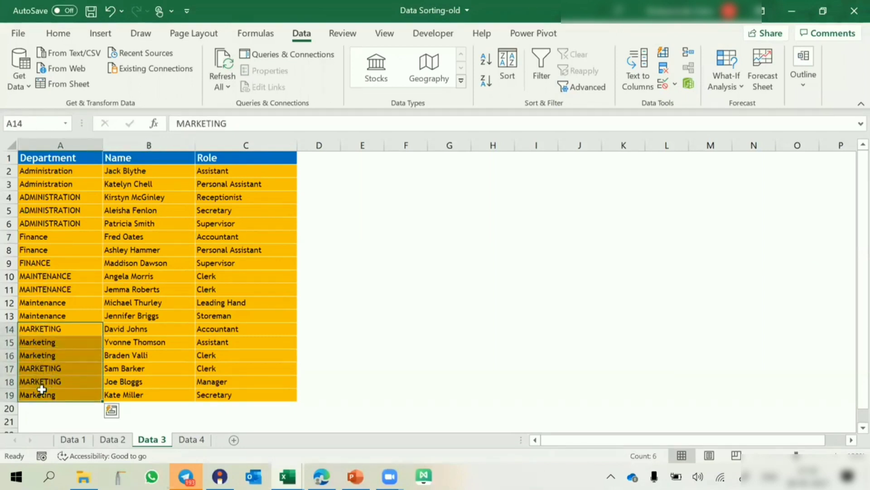
{"action": "left_click", "coordinate": [65, 276]}
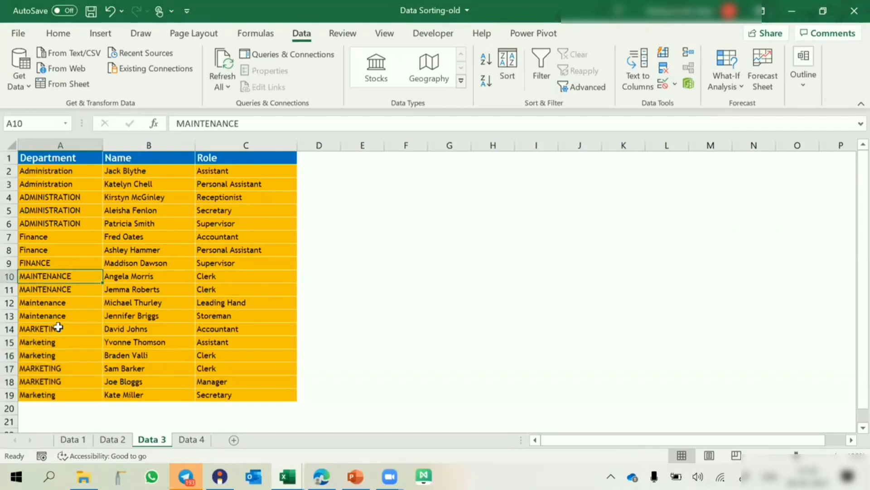
{"action": "left_click", "coordinate": [59, 327]}
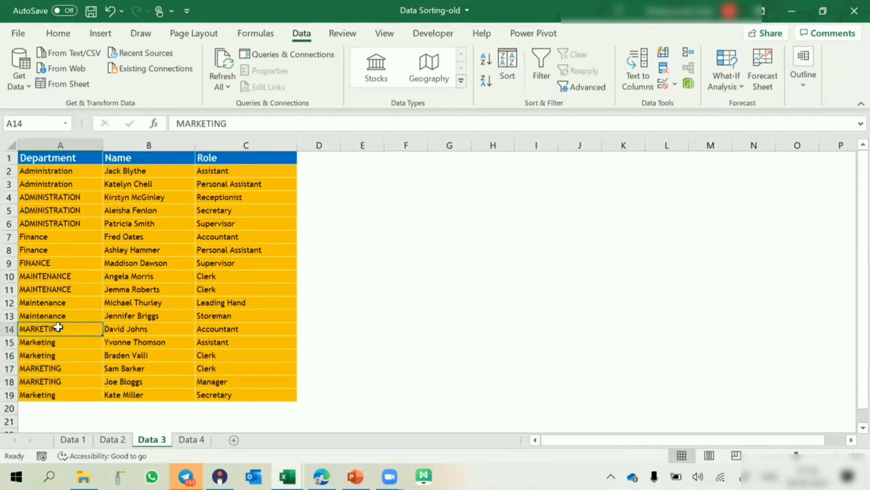
{"action": "left_click", "coordinate": [50, 355]}
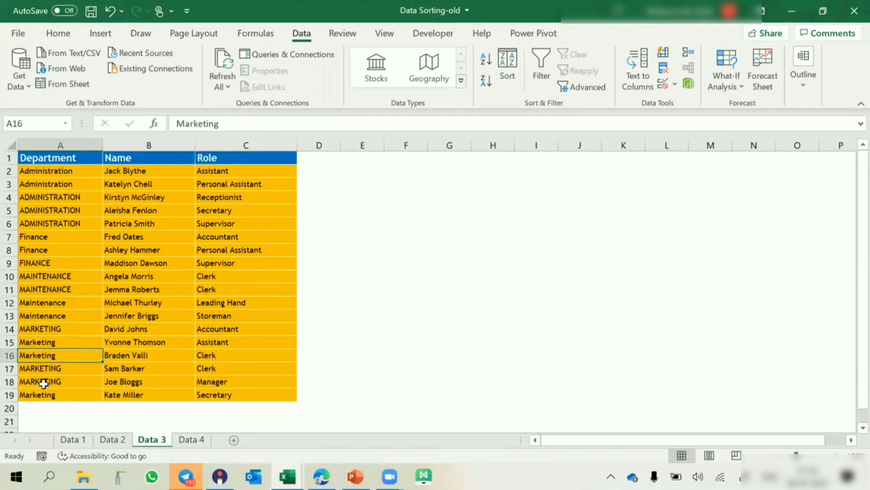
Step: Re-sort the Data 3 table by Department from A to Z with case sensitivity on, and check the Department column's order
{"action": "left_click", "coordinate": [62, 290]}
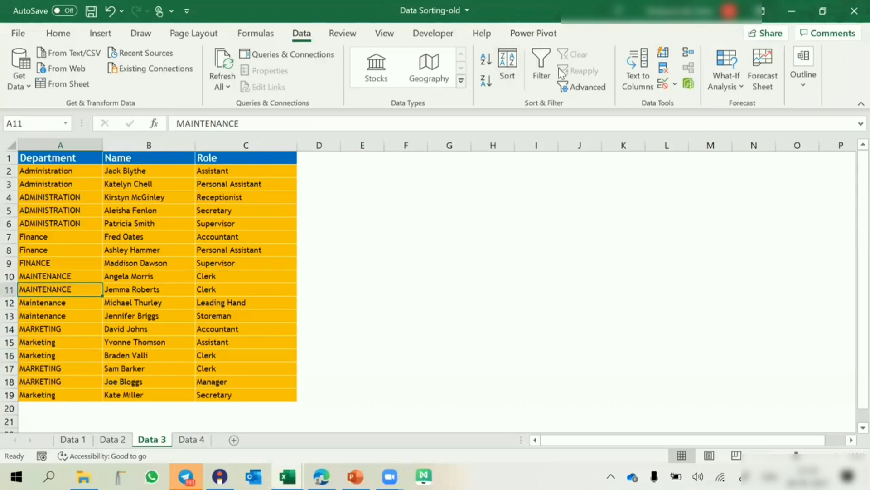
{"action": "left_click", "coordinate": [505, 63]}
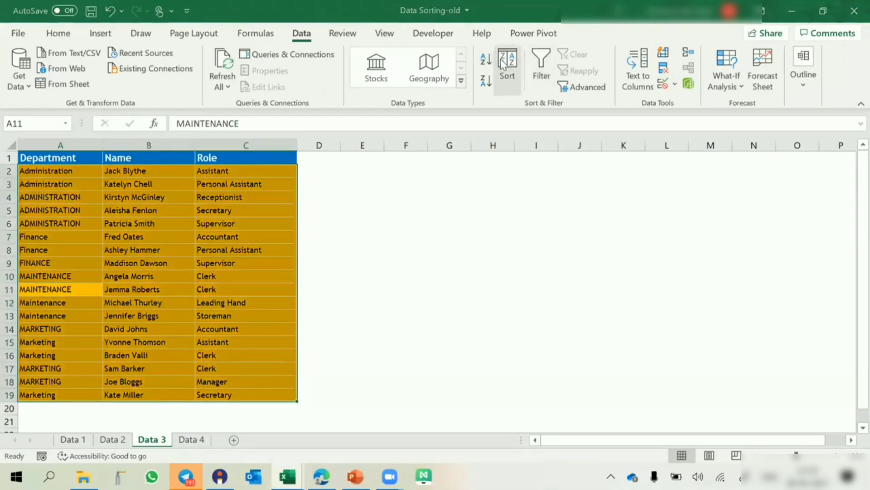
{"action": "left_click", "coordinate": [476, 143]}
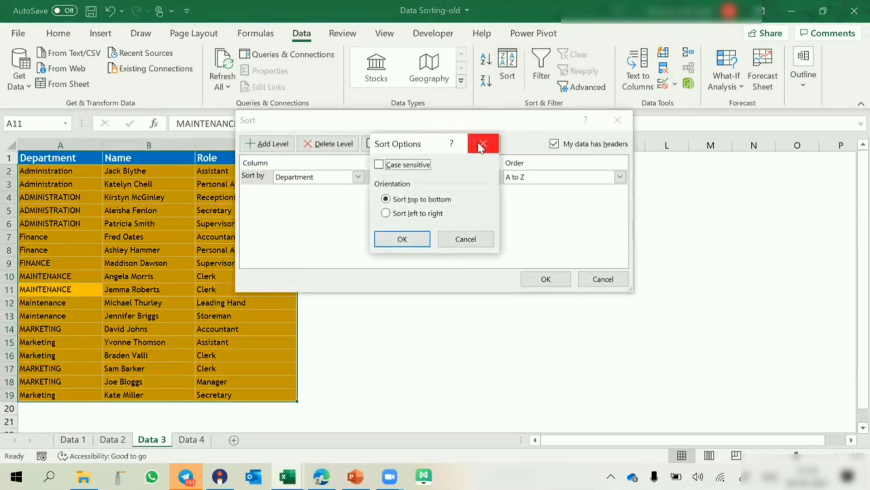
{"action": "left_click", "coordinate": [380, 166]}
{"action": "left_click", "coordinate": [400, 244]}
{"action": "left_click", "coordinate": [546, 279]}
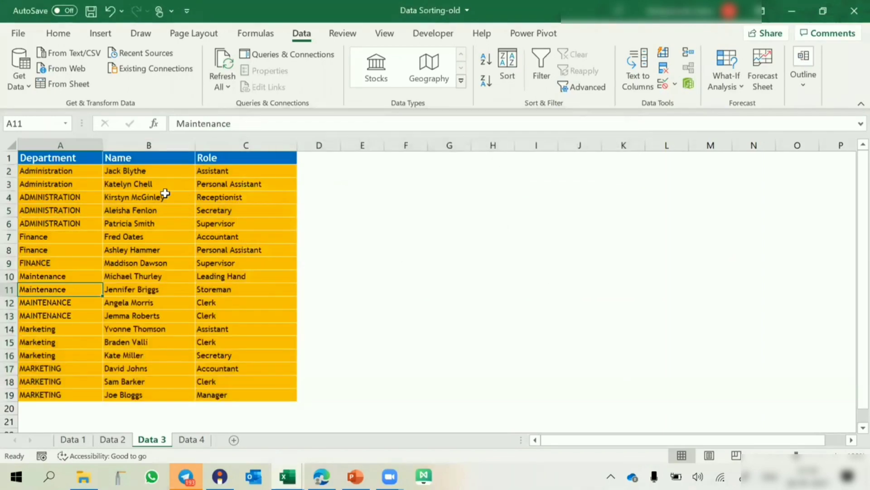
{"action": "left_click_drag", "start_coordinate": [47, 171], "coordinate": [43, 390]}
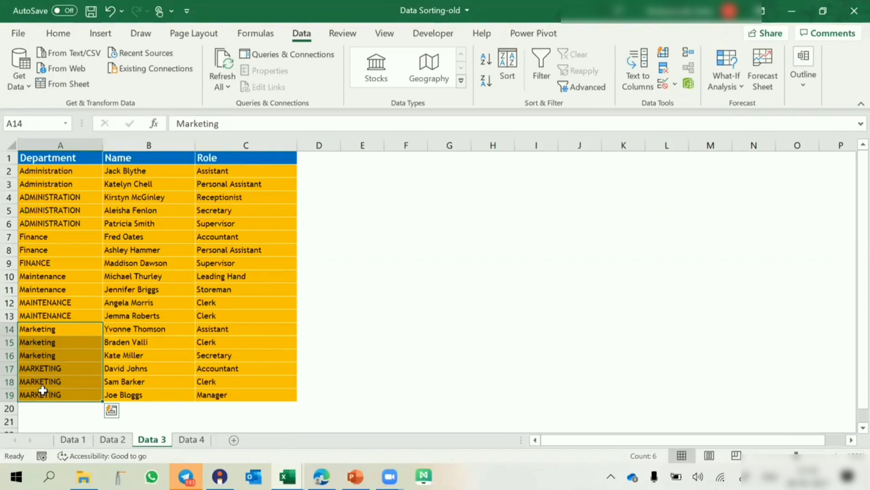
Step: On the Data 4 sheet, set up a sort of the table by Department based on Cell Color
{"action": "left_click", "coordinate": [190, 443]}
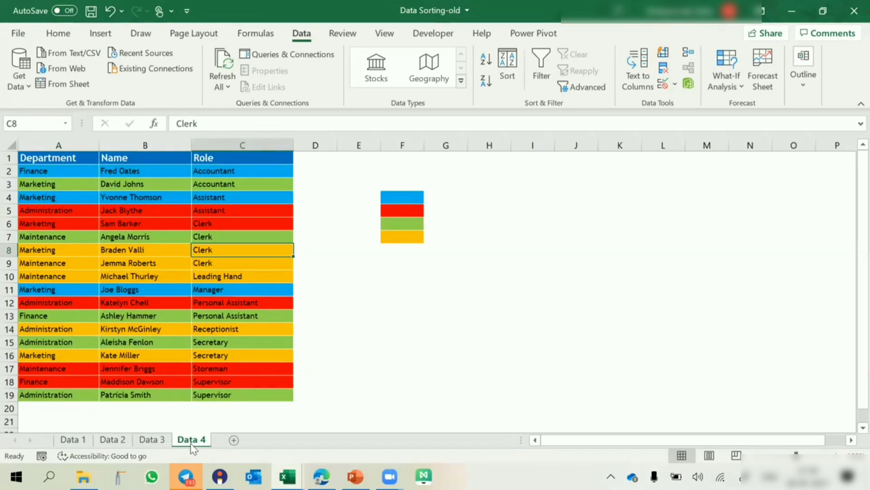
{"action": "left_click", "coordinate": [403, 198]}
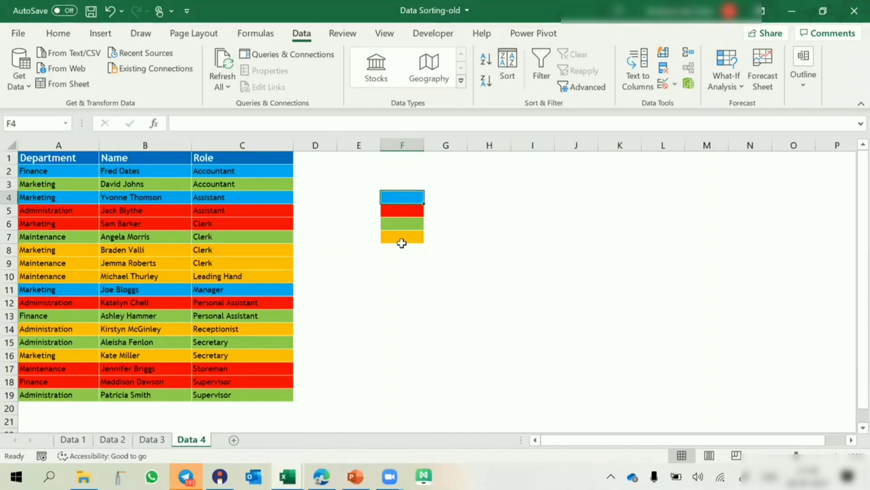
{"action": "left_click", "coordinate": [203, 223]}
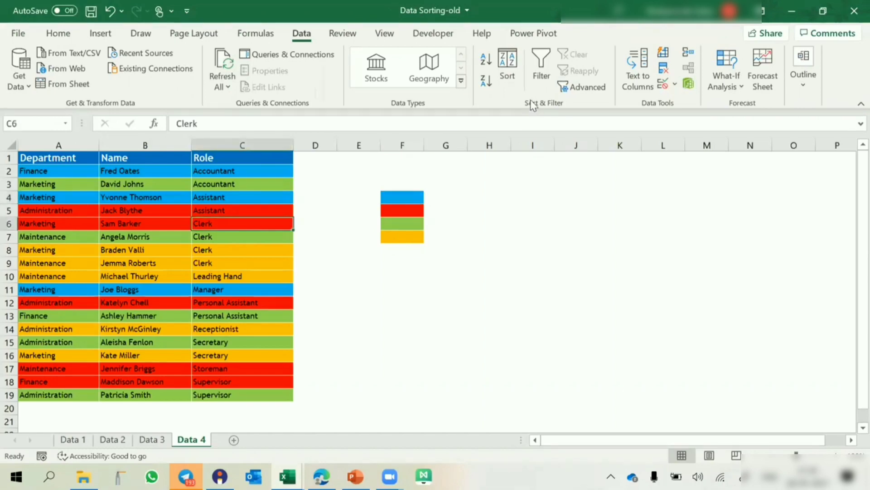
{"action": "left_click", "coordinate": [514, 73]}
{"action": "left_click", "coordinate": [358, 176]}
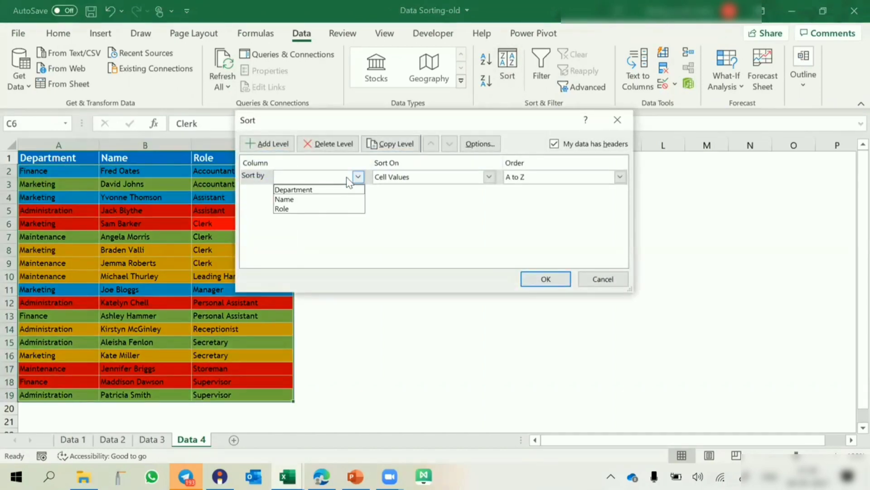
{"action": "left_click", "coordinate": [325, 188]}
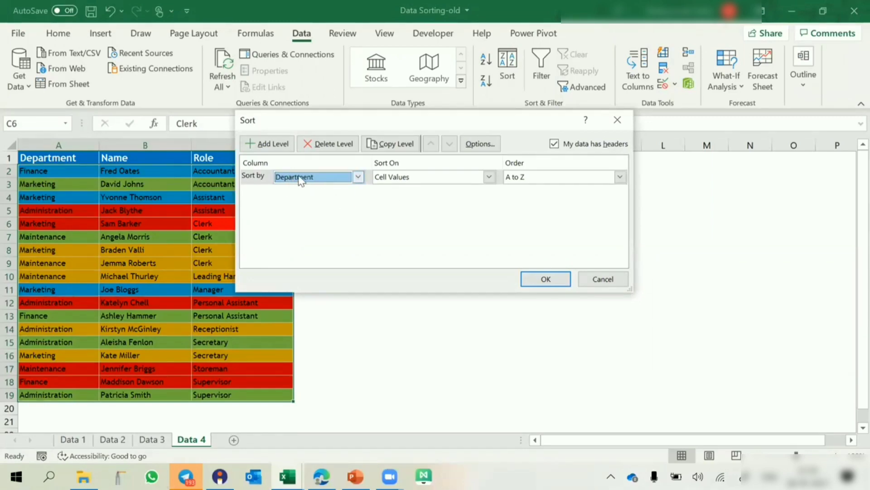
{"action": "left_click", "coordinate": [411, 179]}
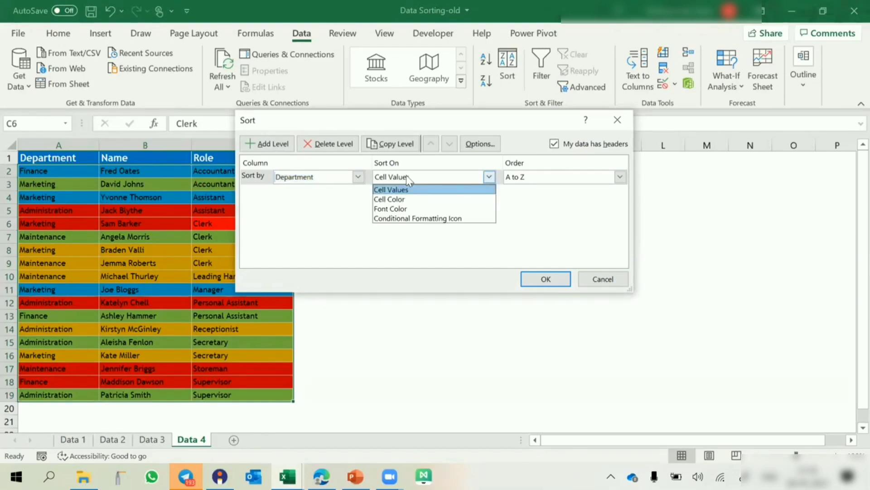
{"action": "left_click", "coordinate": [398, 199]}
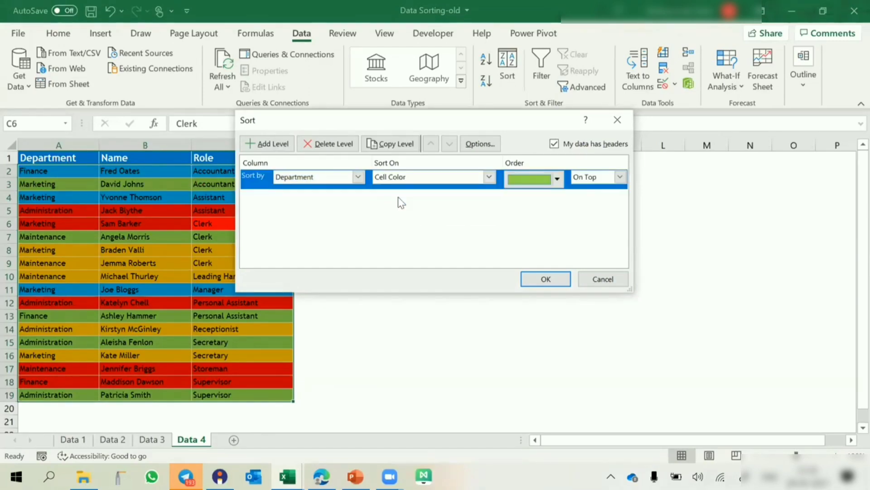
Step: Set the first sort level to place blue cells On Top, keeping the Sort dialog clear of the color key in column F
{"action": "left_click", "coordinate": [558, 180]}
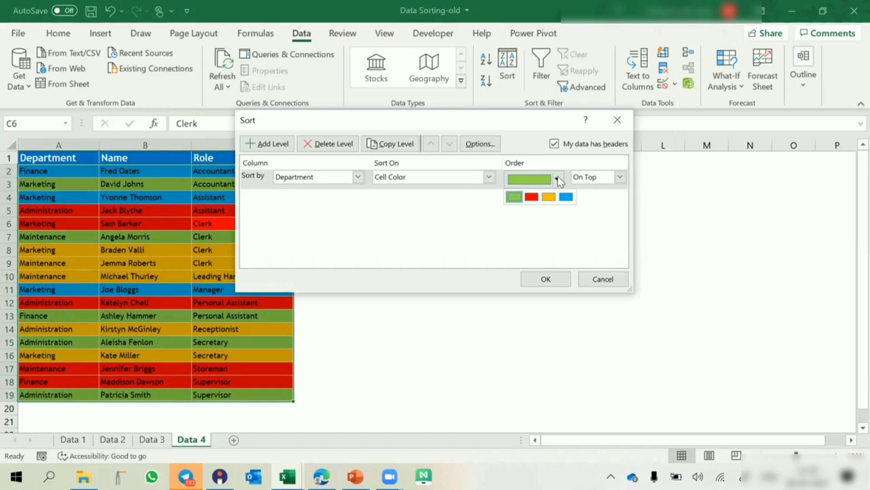
{"action": "left_click", "coordinate": [499, 126]}
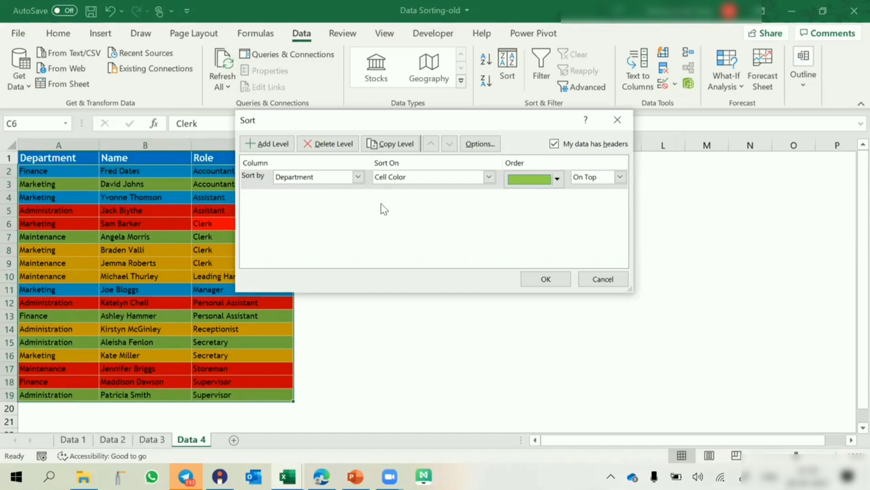
{"action": "left_click_drag", "start_coordinate": [354, 127], "coordinate": [562, 193]}
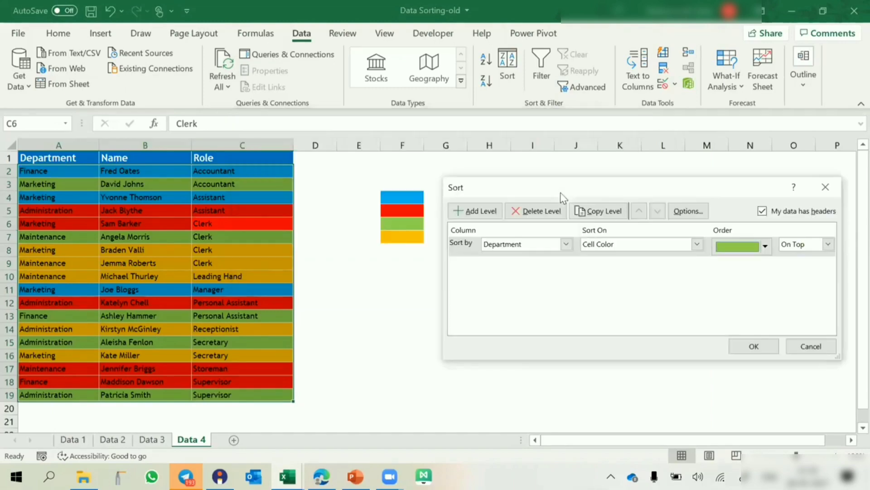
{"action": "left_click", "coordinate": [811, 244]}
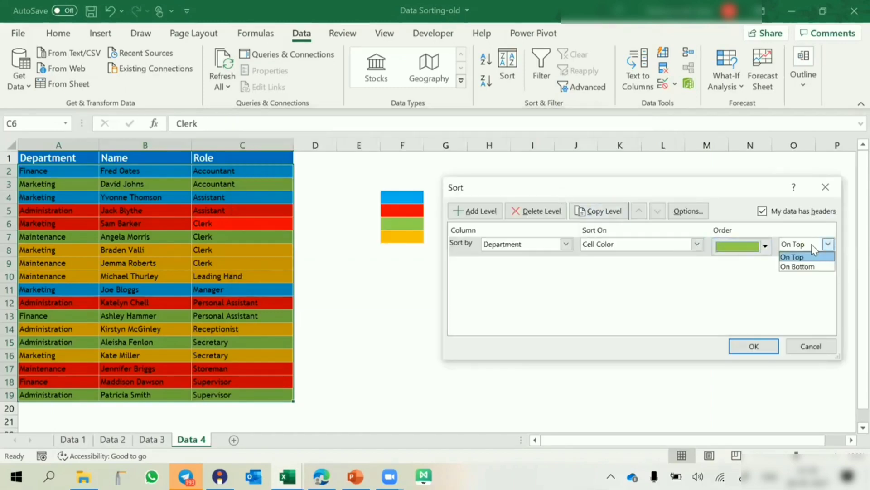
{"action": "left_click", "coordinate": [812, 244]}
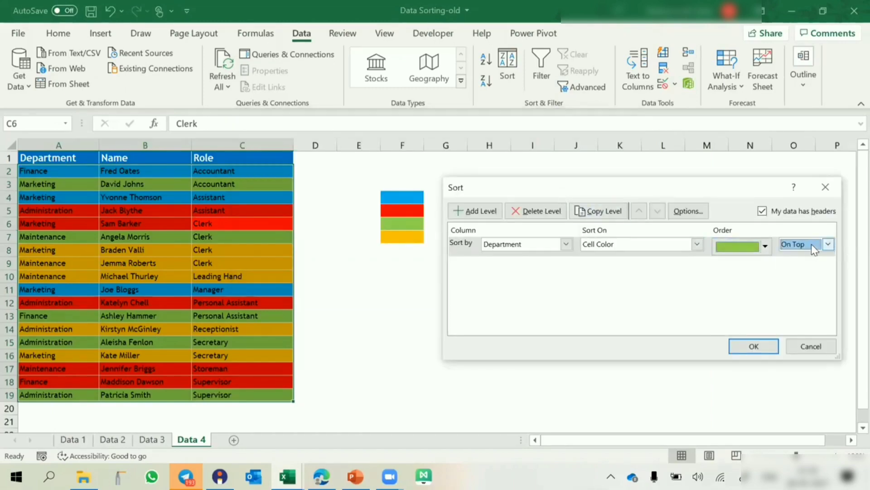
{"action": "left_click", "coordinate": [765, 245]}
{"action": "left_click", "coordinate": [774, 264]}
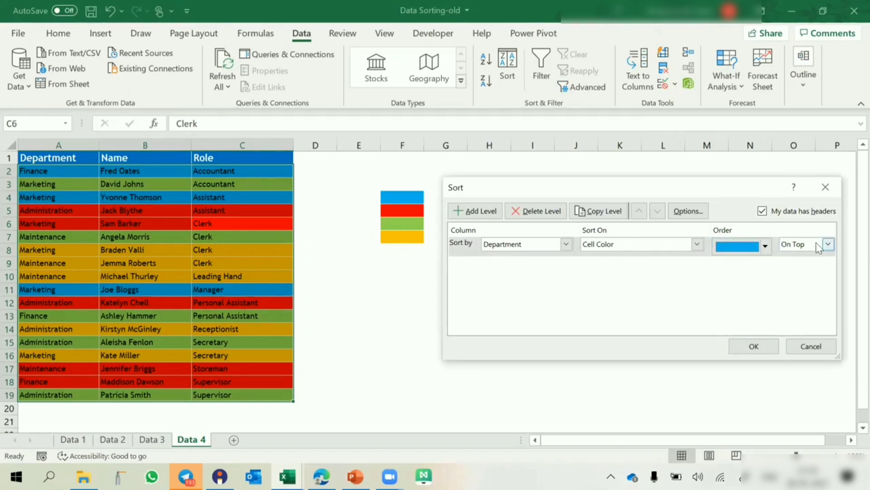
{"action": "left_click", "coordinate": [484, 209]}
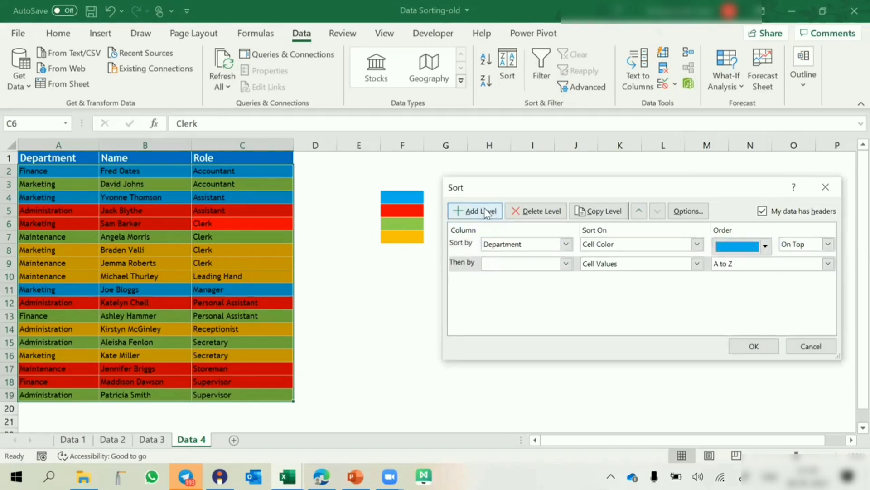
{"action": "left_click", "coordinate": [504, 263]}
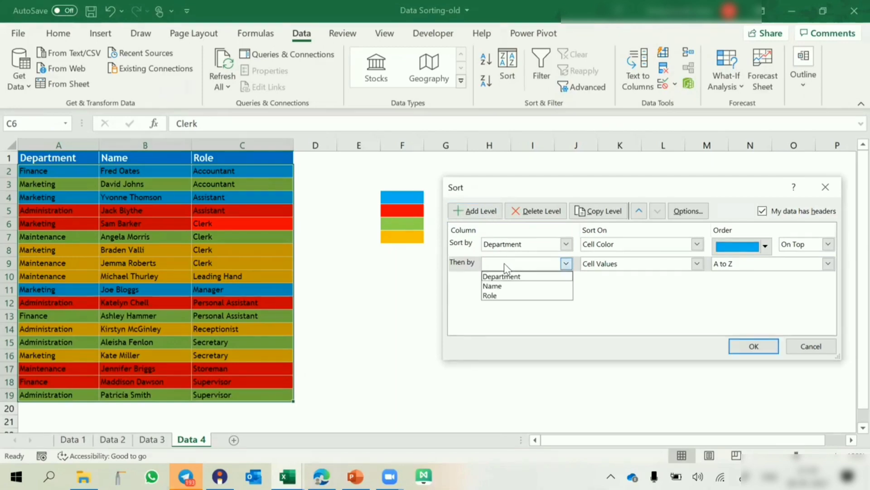
{"action": "left_click", "coordinate": [505, 274]}
{"action": "left_click", "coordinate": [588, 266]}
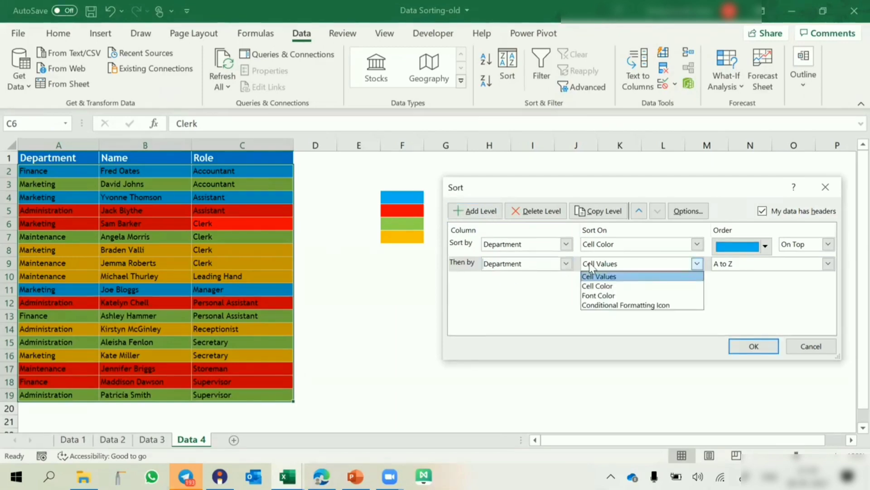
{"action": "left_click", "coordinate": [463, 267]}
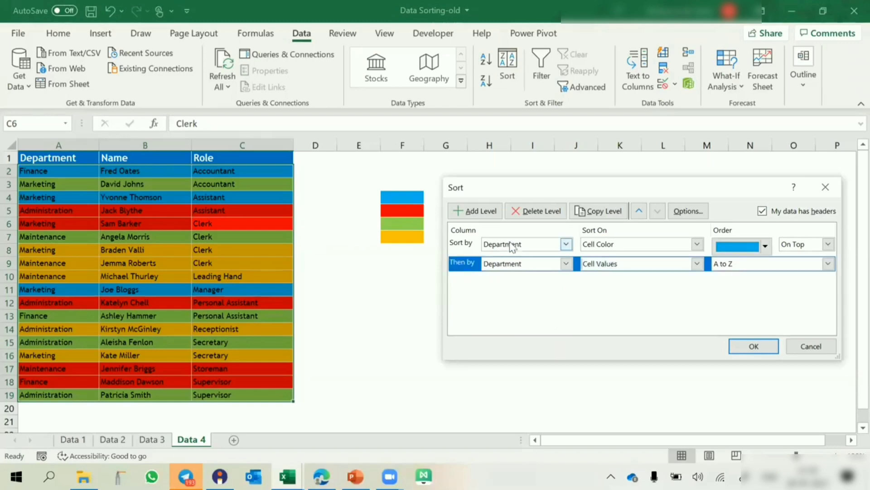
{"action": "left_click", "coordinate": [536, 211]}
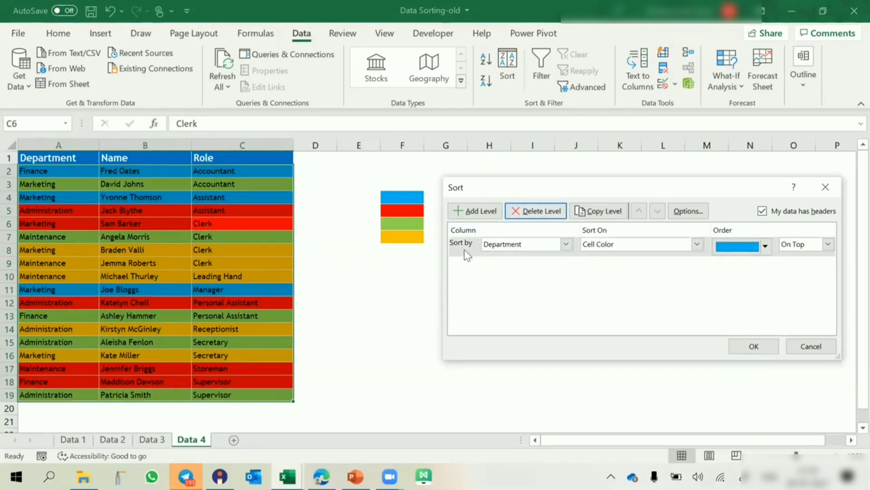
Step: Duplicate the blue Department sort level and set the copy's cell color to red, On Top
{"action": "left_click", "coordinate": [603, 213]}
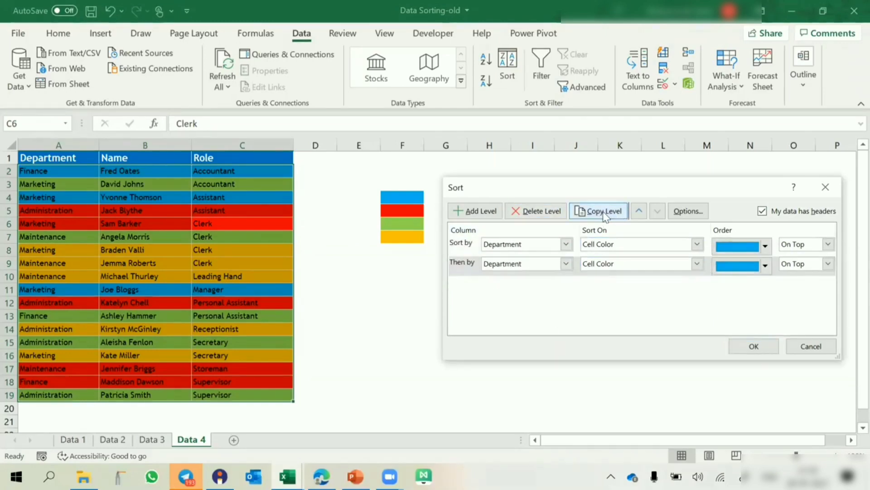
{"action": "left_click", "coordinate": [765, 266]}
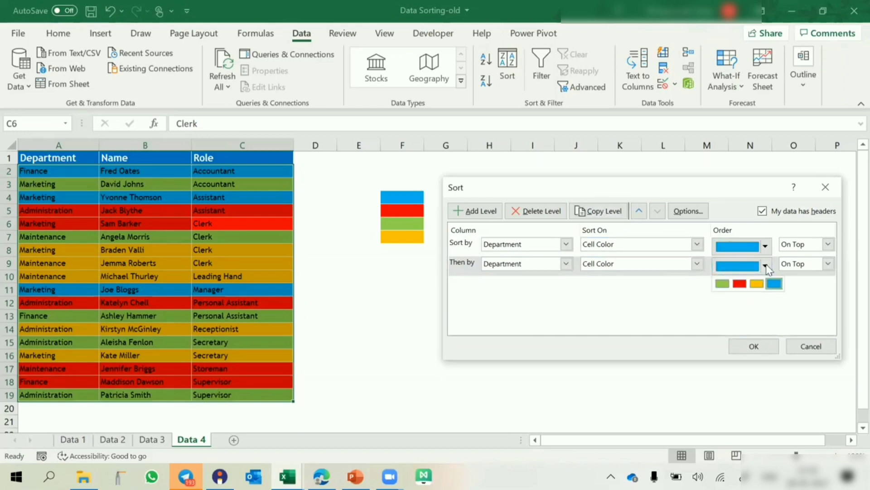
{"action": "left_click", "coordinate": [740, 284]}
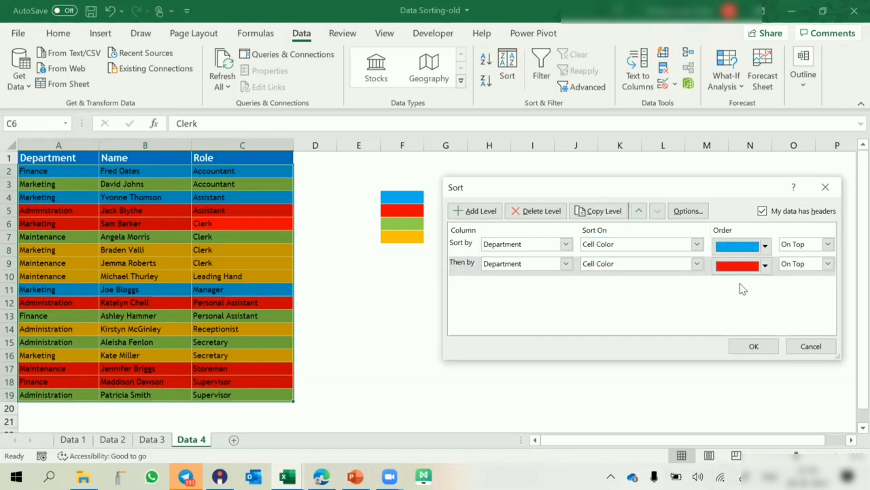
{"action": "left_click", "coordinate": [499, 216]}
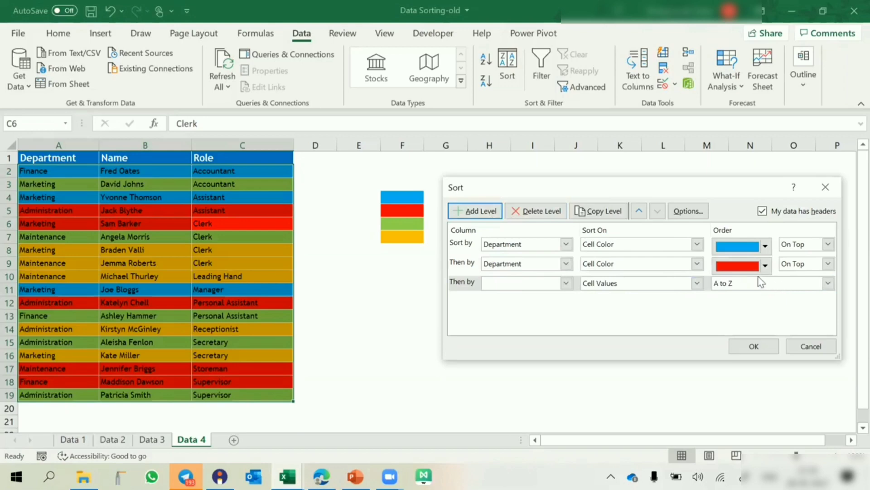
{"action": "left_click", "coordinate": [462, 282]}
{"action": "left_click", "coordinate": [529, 208]}
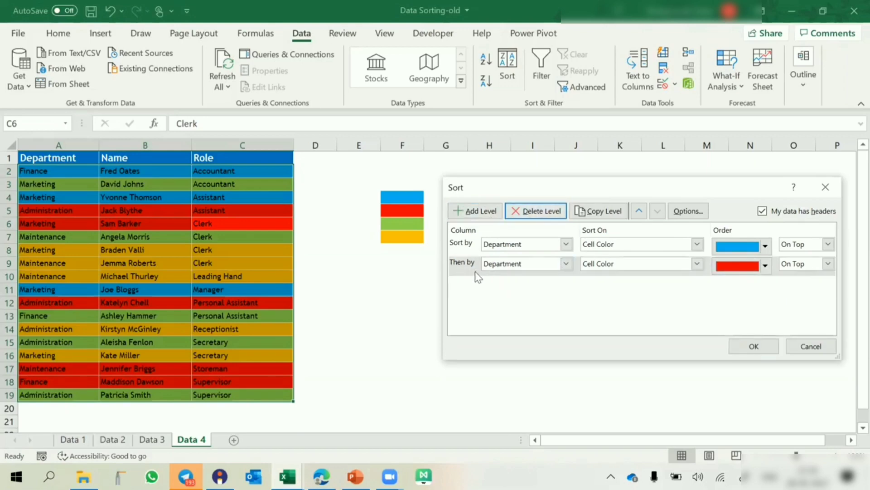
Step: Duplicate the red Department sort level and set the copy's cell color to green, On Top
{"action": "left_click", "coordinate": [471, 262]}
{"action": "left_click", "coordinate": [605, 211]}
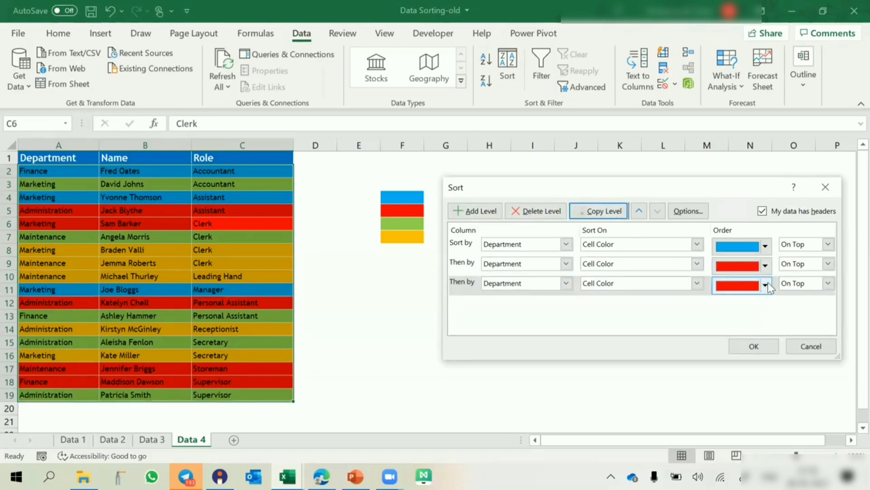
{"action": "left_click", "coordinate": [767, 284]}
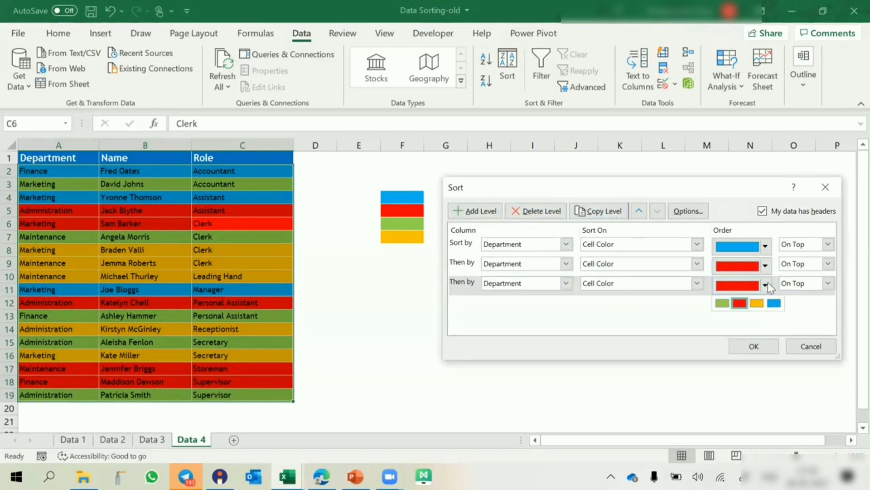
{"action": "left_click", "coordinate": [722, 303]}
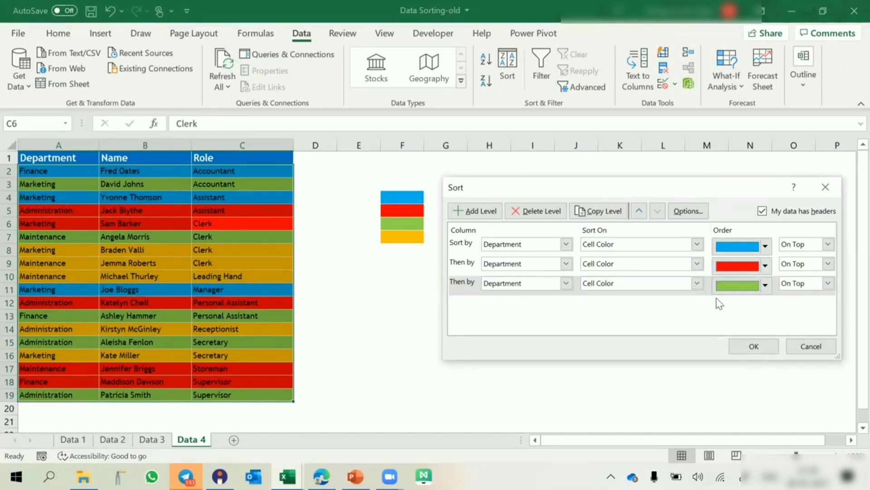
Step: Duplicate the green level as a fourth level with orange cell color On Top, and apply the color sort to the table
{"action": "left_click", "coordinate": [470, 285]}
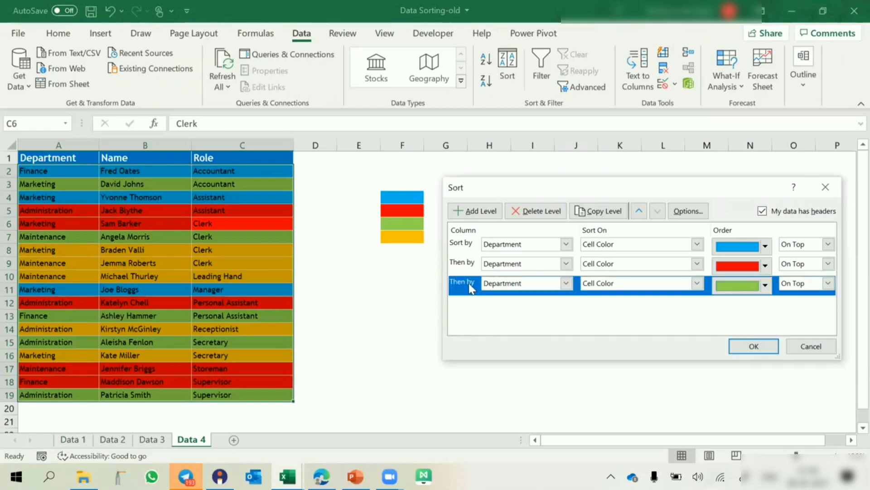
{"action": "left_click", "coordinate": [603, 211]}
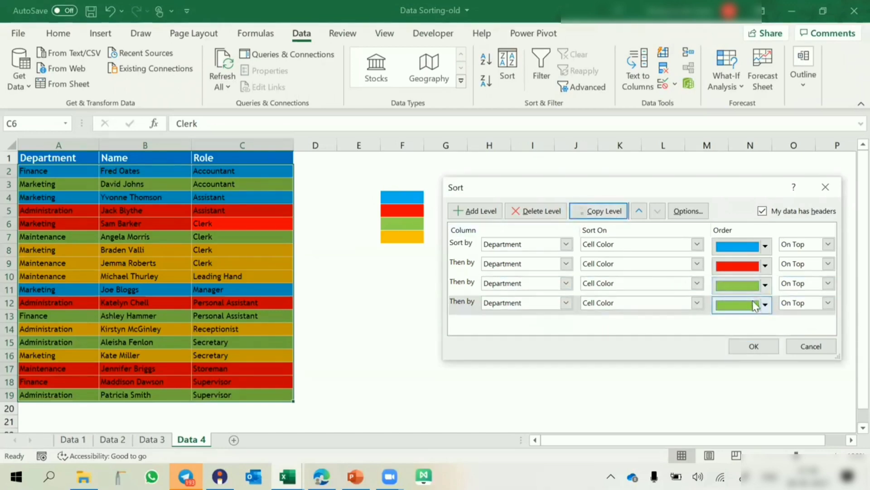
{"action": "left_click", "coordinate": [766, 305]}
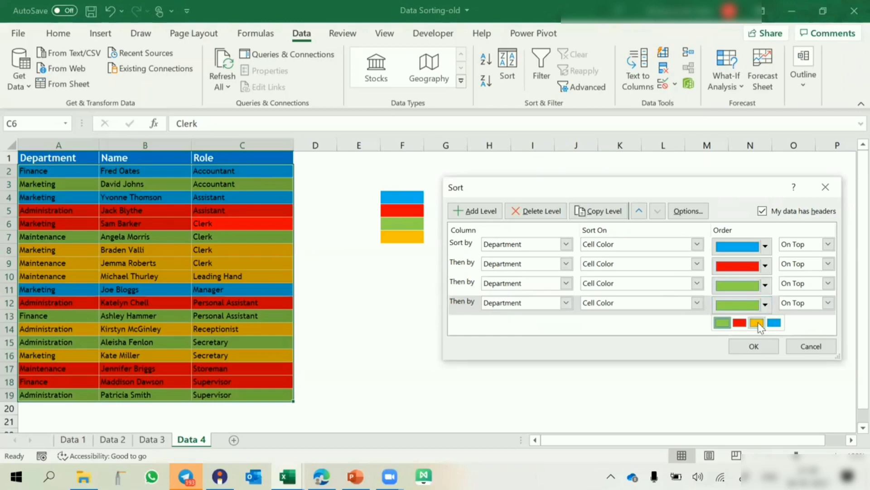
{"action": "left_click", "coordinate": [757, 322]}
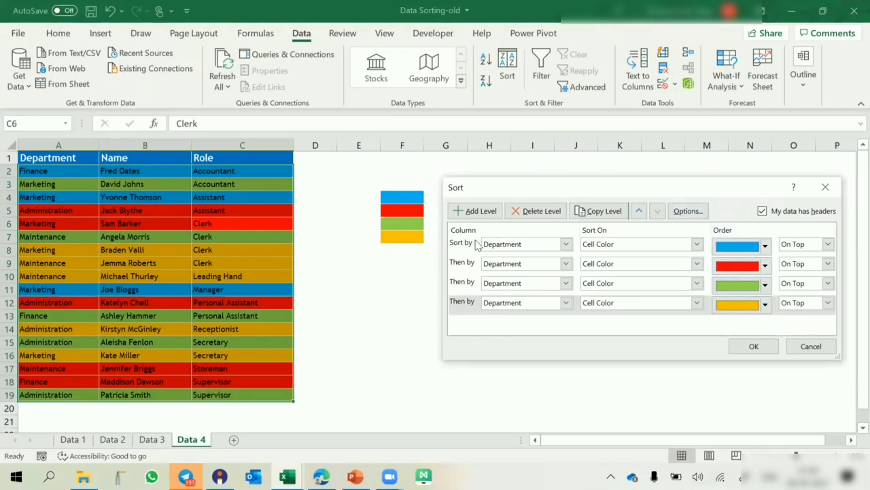
{"action": "left_click", "coordinate": [754, 346]}
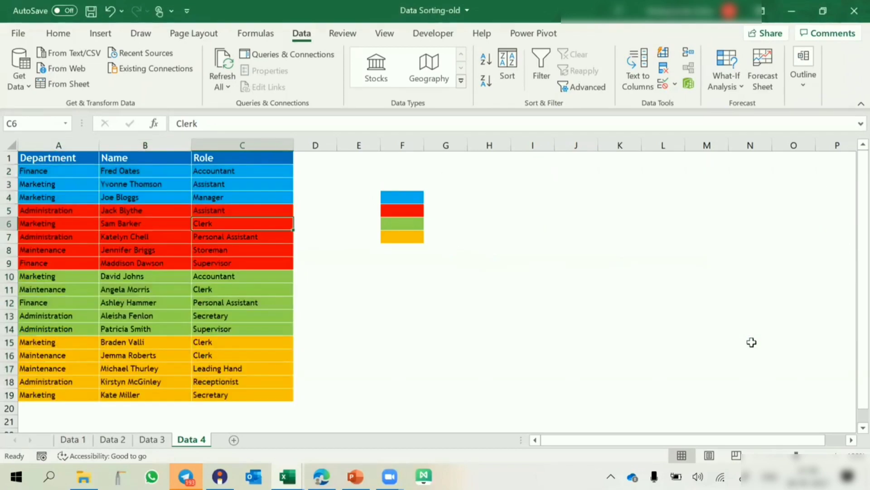